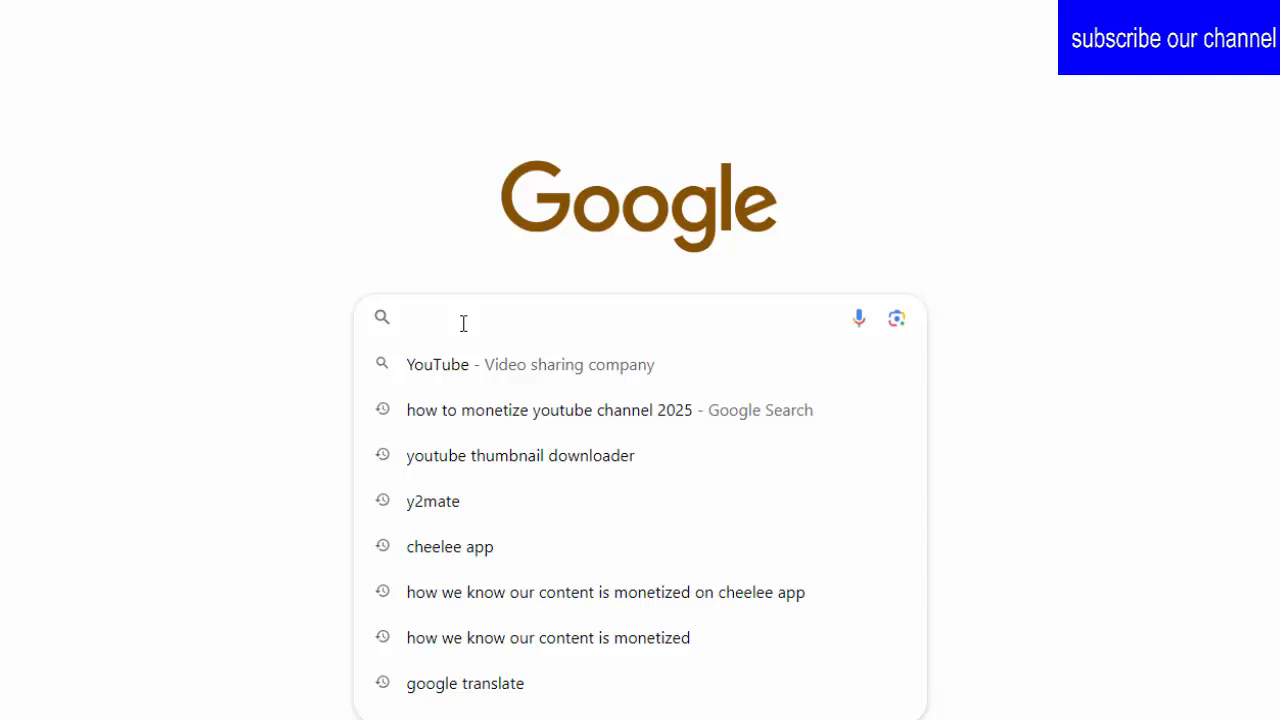
Step: Search Google for "gamma ai"
type("ga")
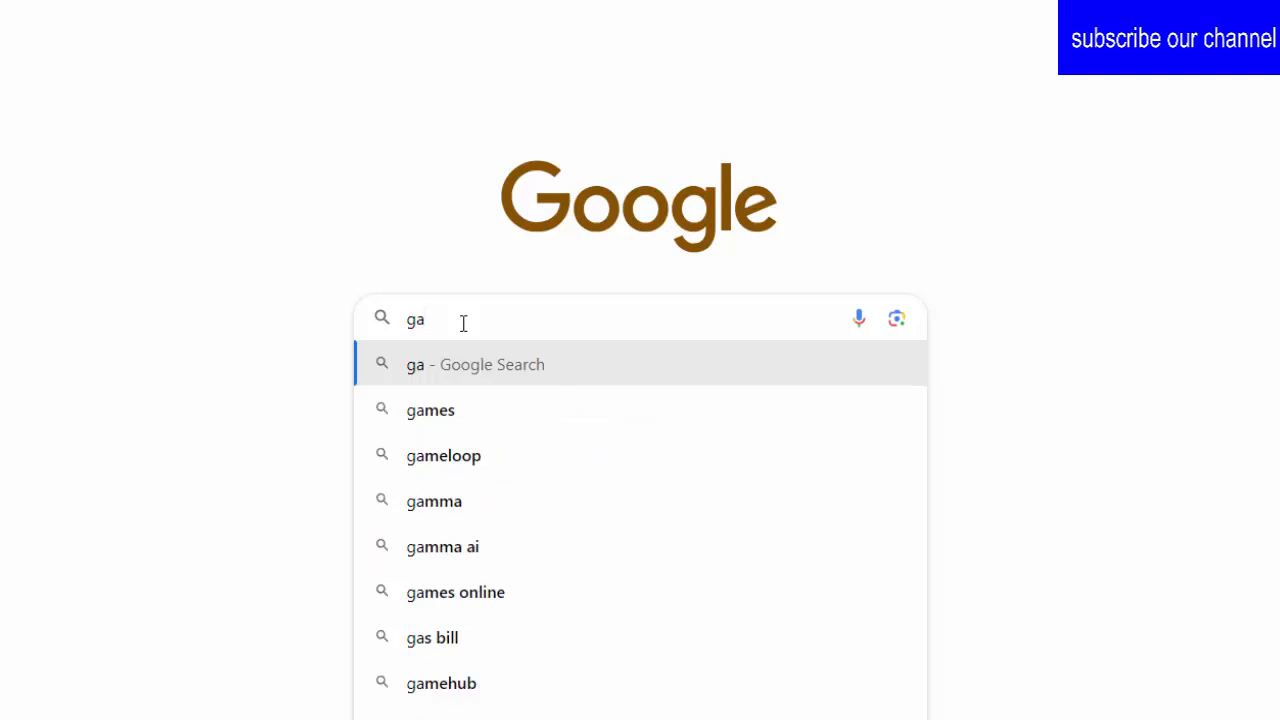
type("mma")
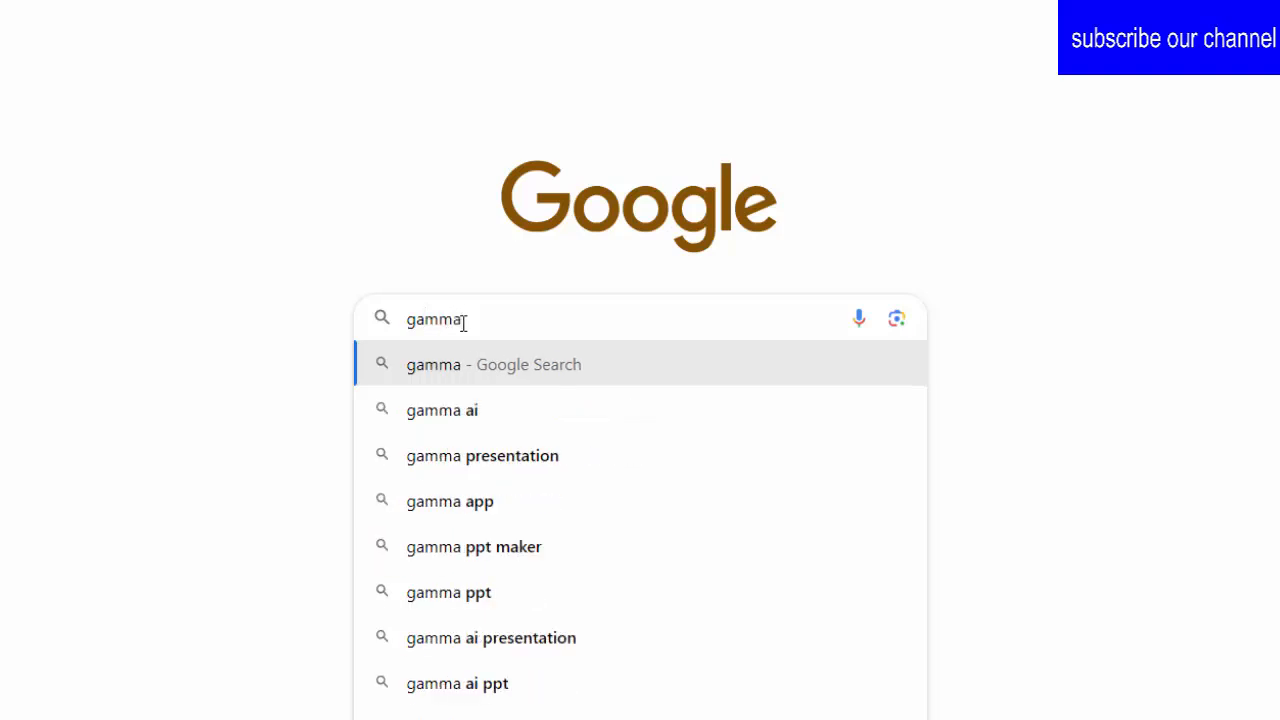
key("Down")
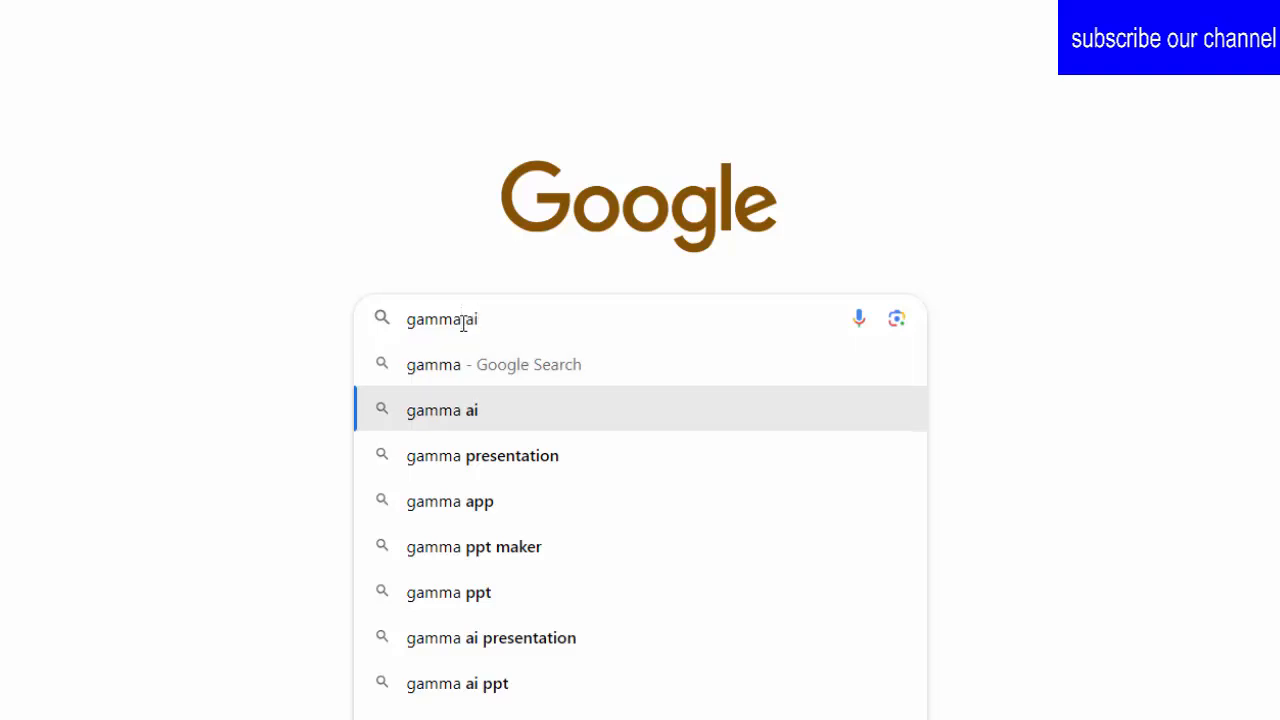
key("Return")
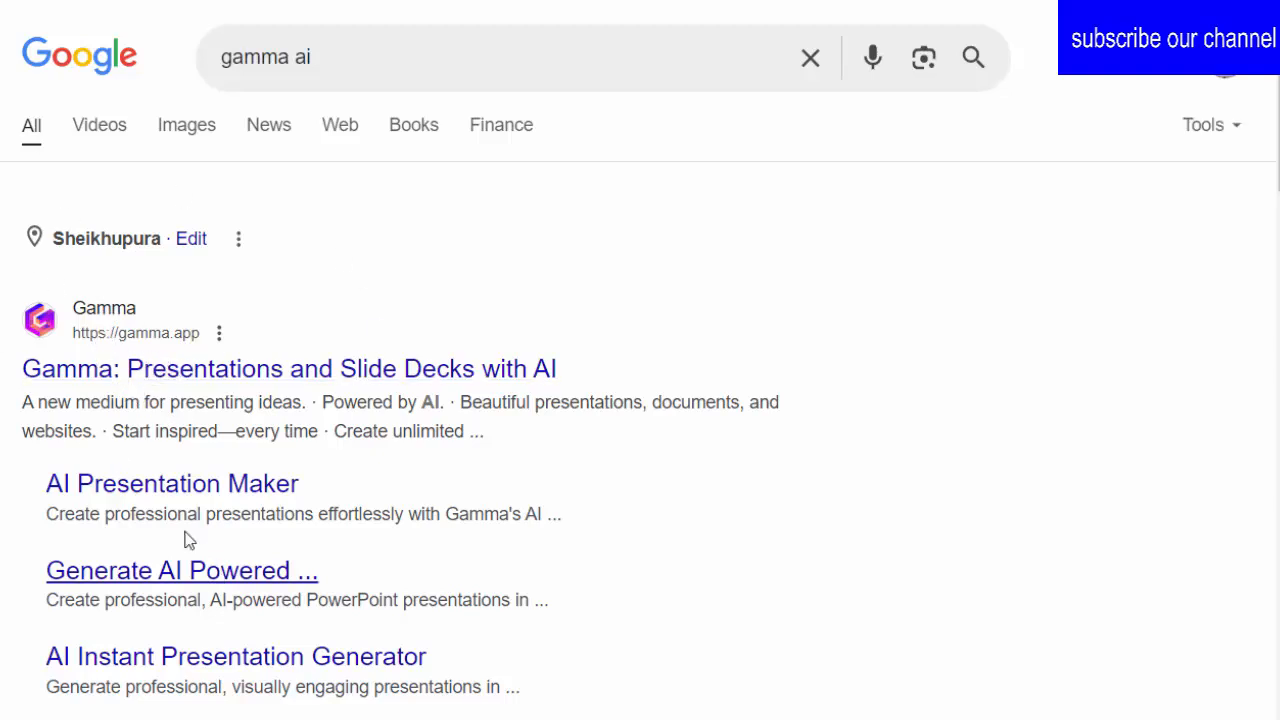
Step: Look through the search results and open the official Gamma website at gamma.app
scroll(211, 560, "down", 10)
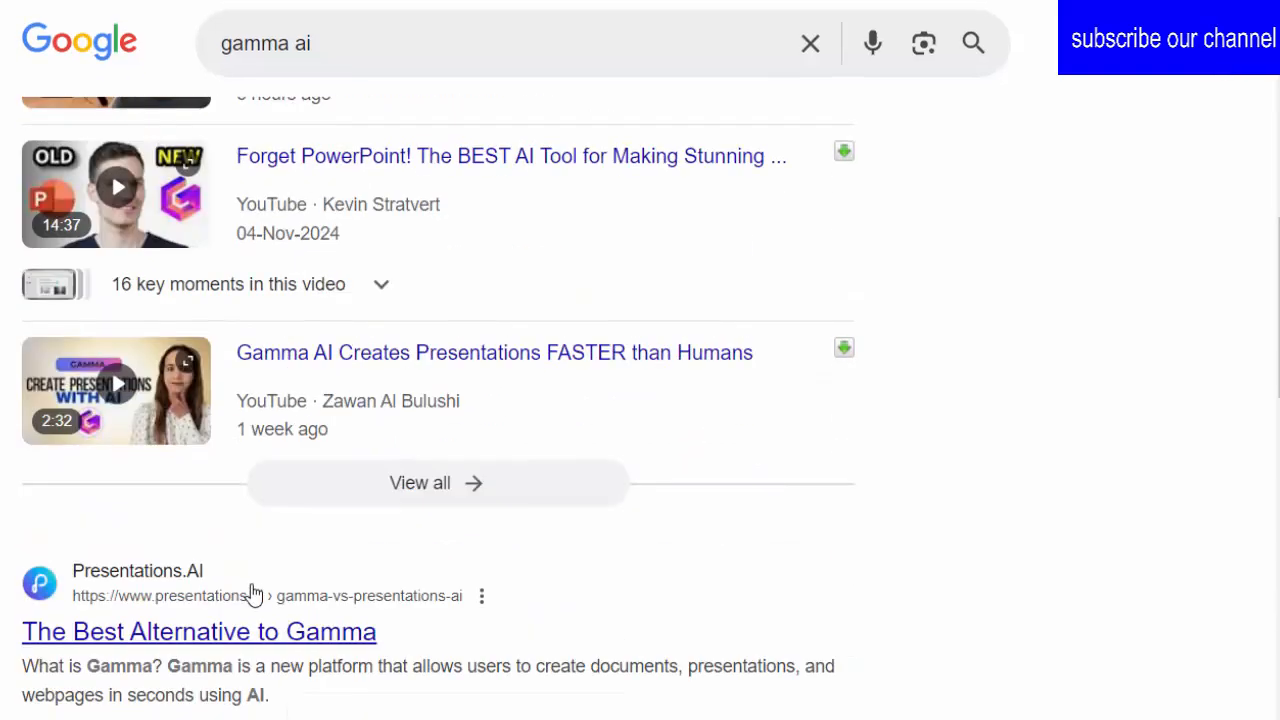
scroll(253, 594, "down", 15)
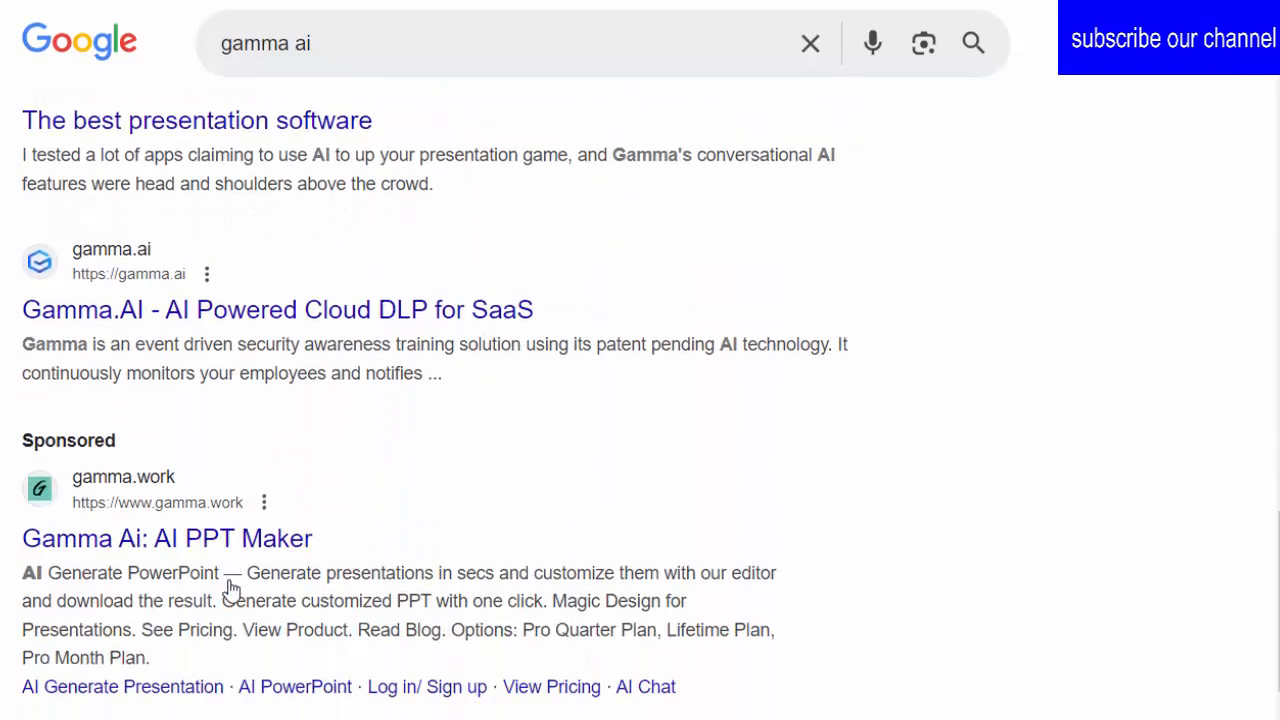
scroll(216, 598, "up", 4)
scroll(216, 598, "down", 4)
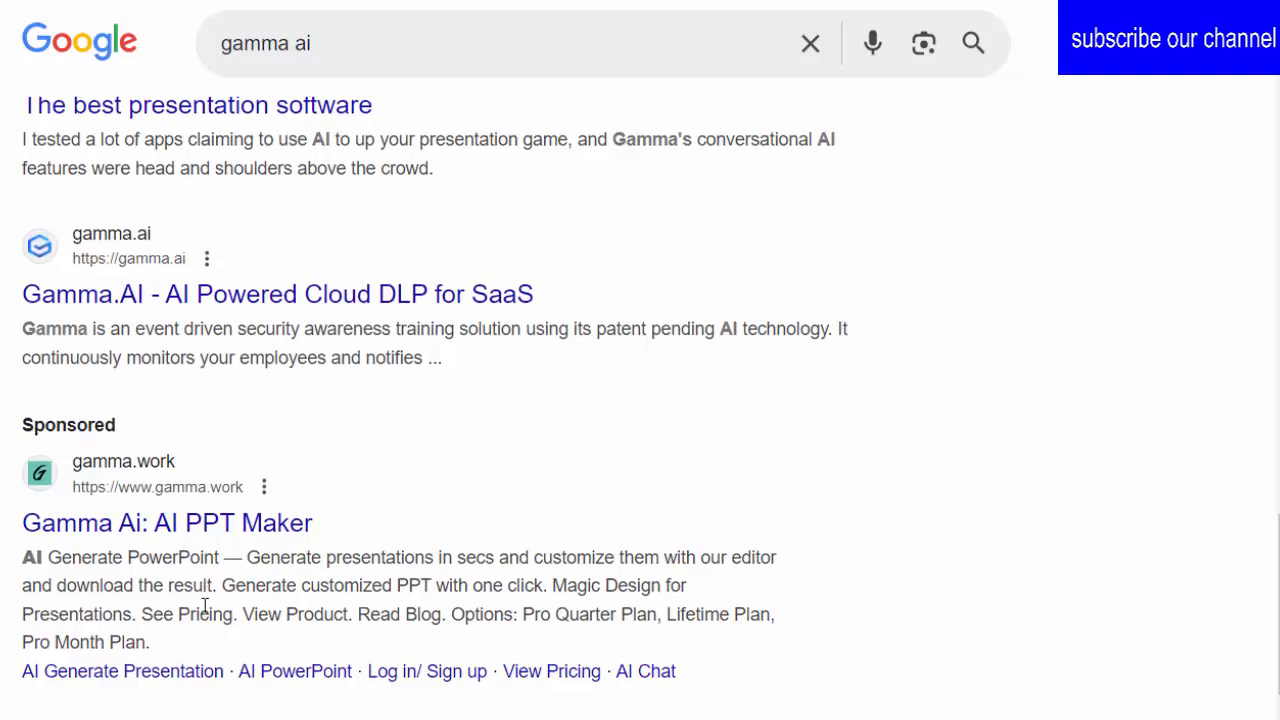
scroll(204, 606, "down", 4)
scroll(204, 606, "down", 4)
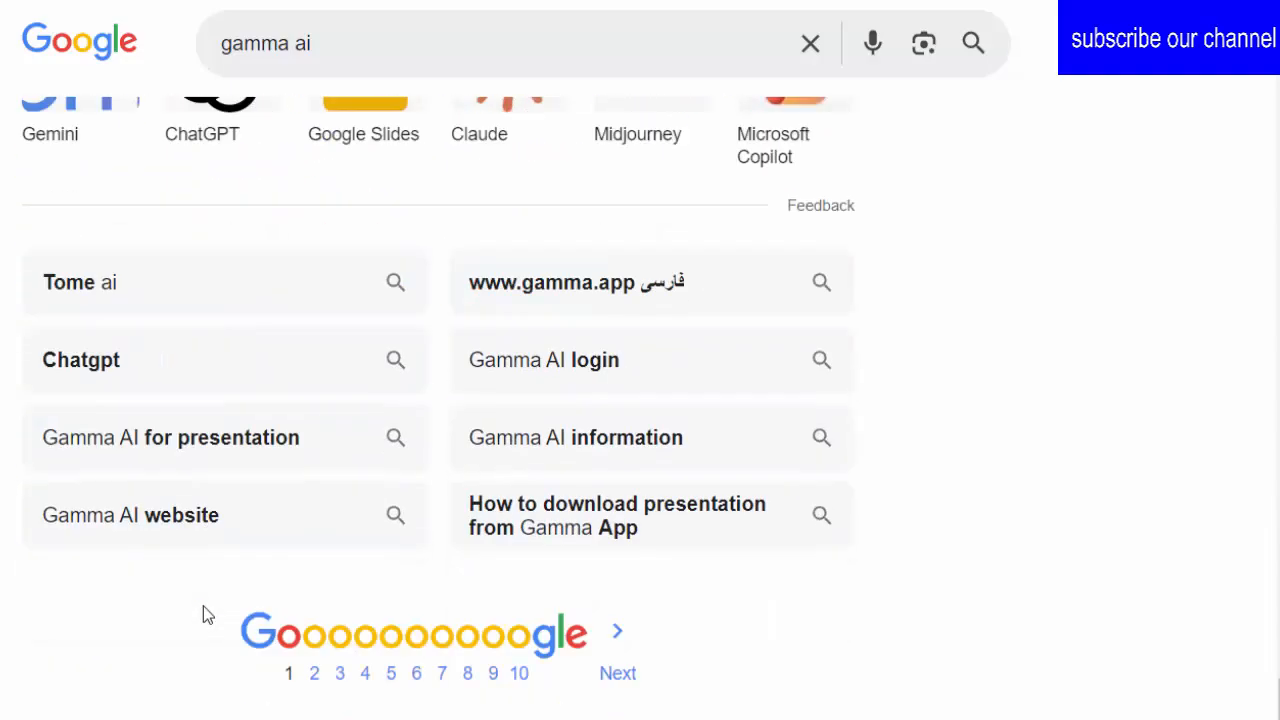
scroll(203, 606, "up", 20)
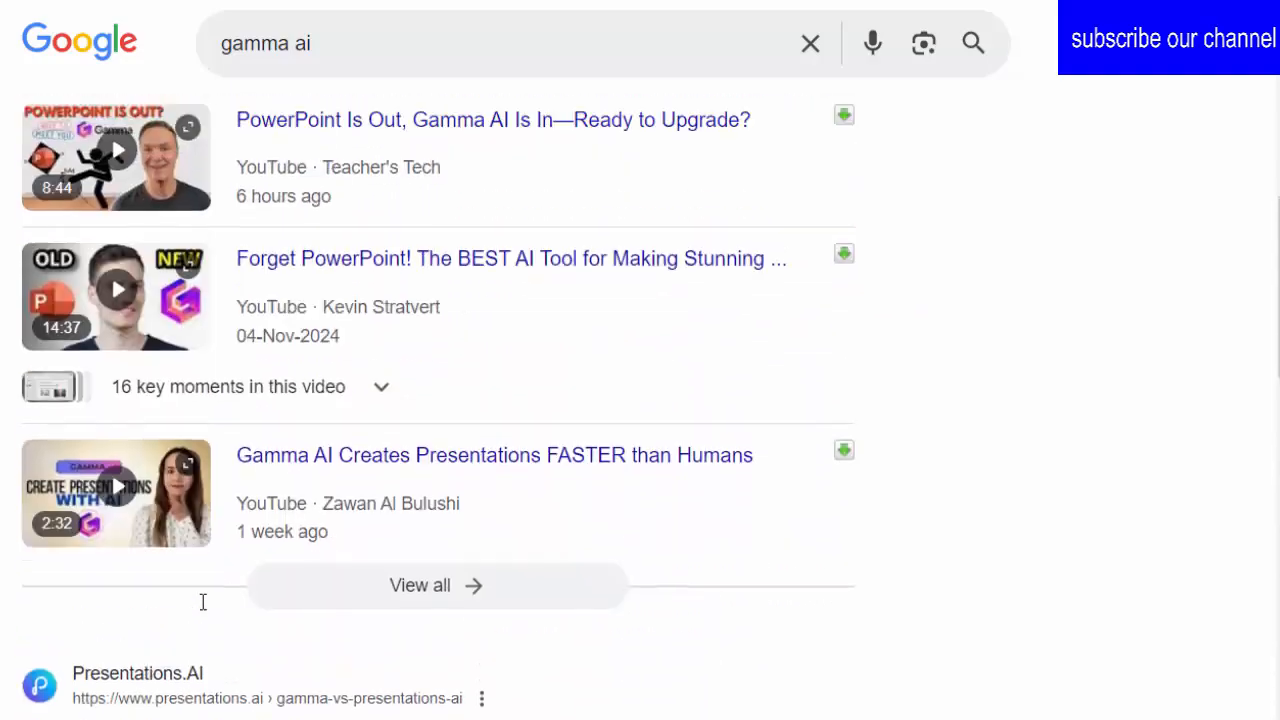
scroll(200, 600, "up", 8)
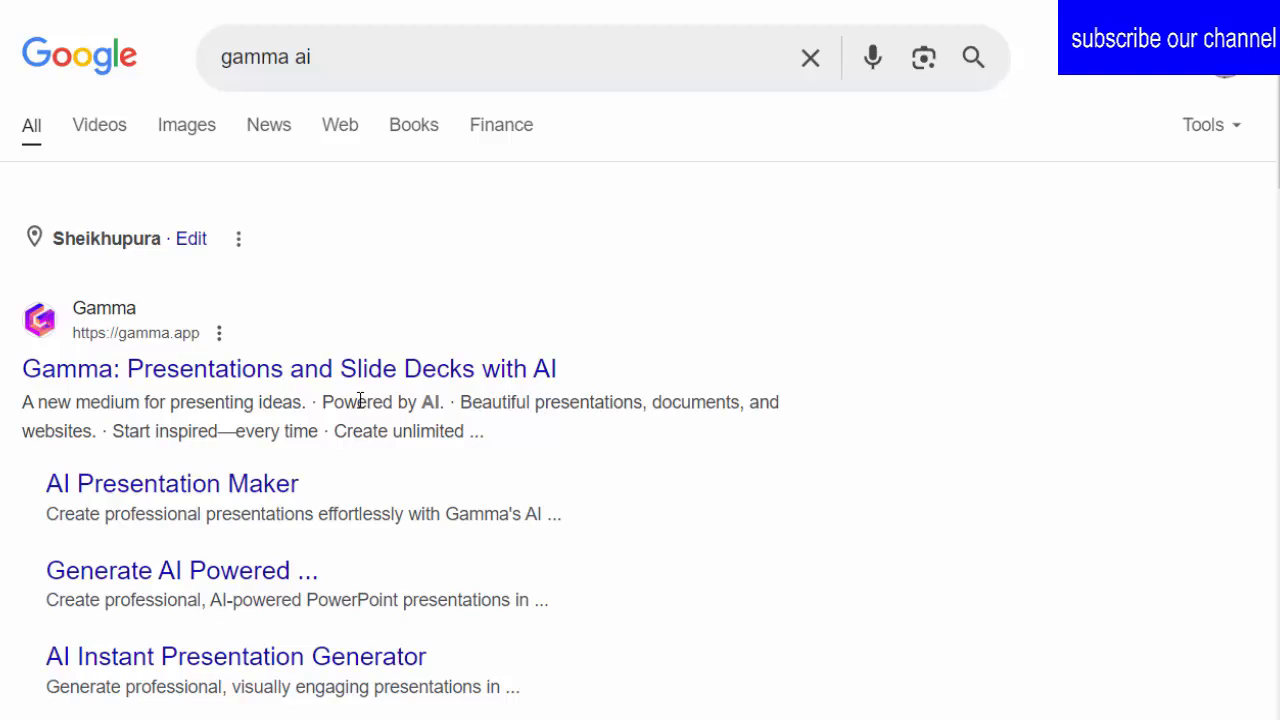
left_click(109, 312)
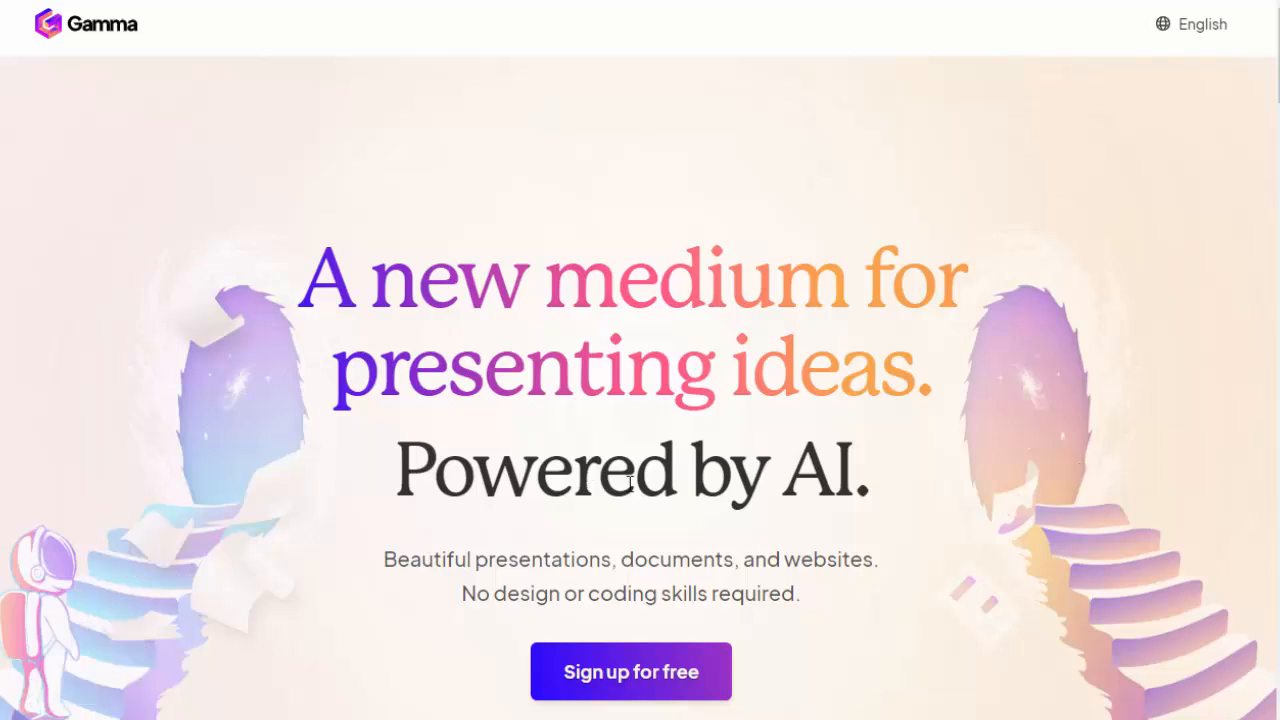
Step: Examine the Gamma home page's sections on creating, designing, sharing and restyling content
scroll(622, 470, "down", 2)
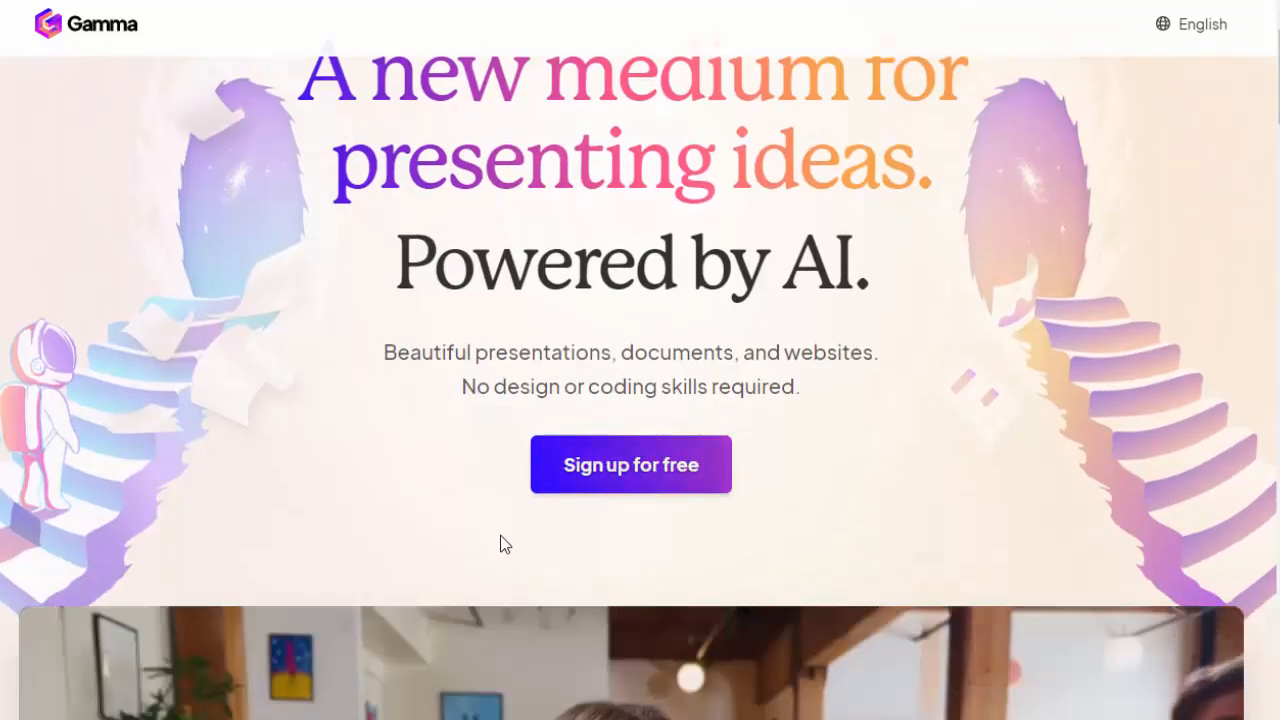
scroll(500, 545, "down", 5)
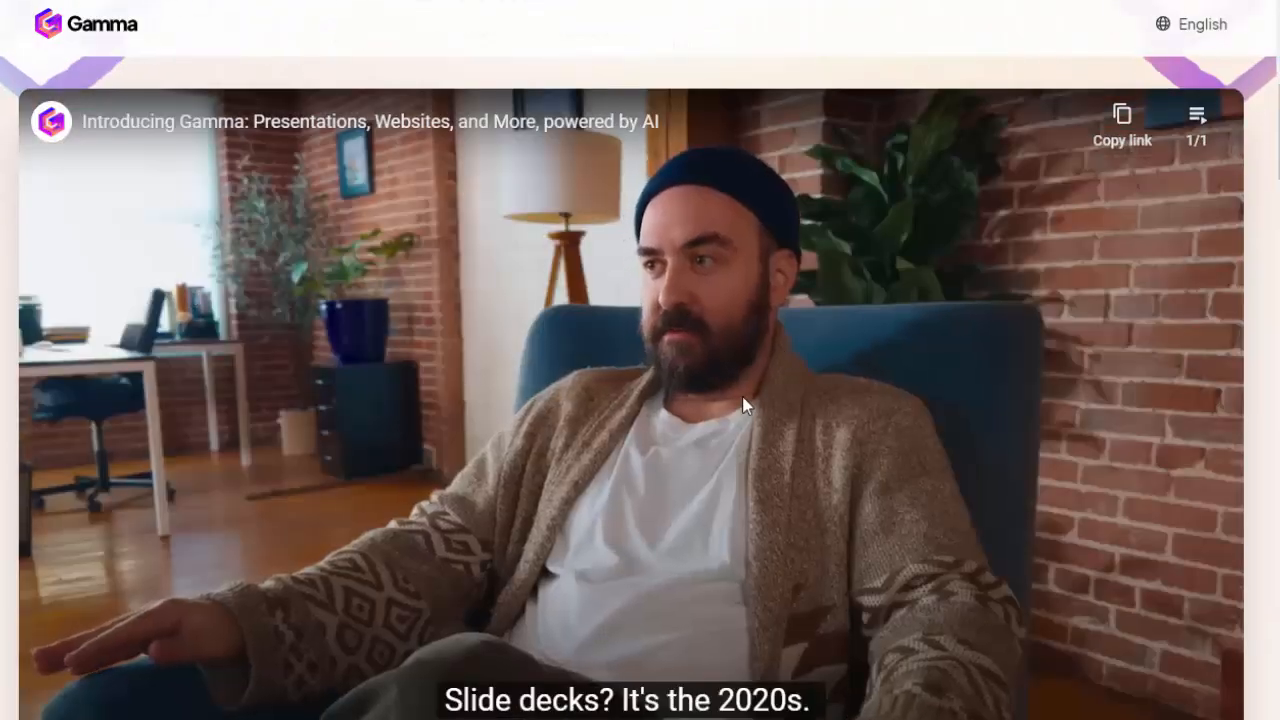
scroll(518, 535, "down", 9)
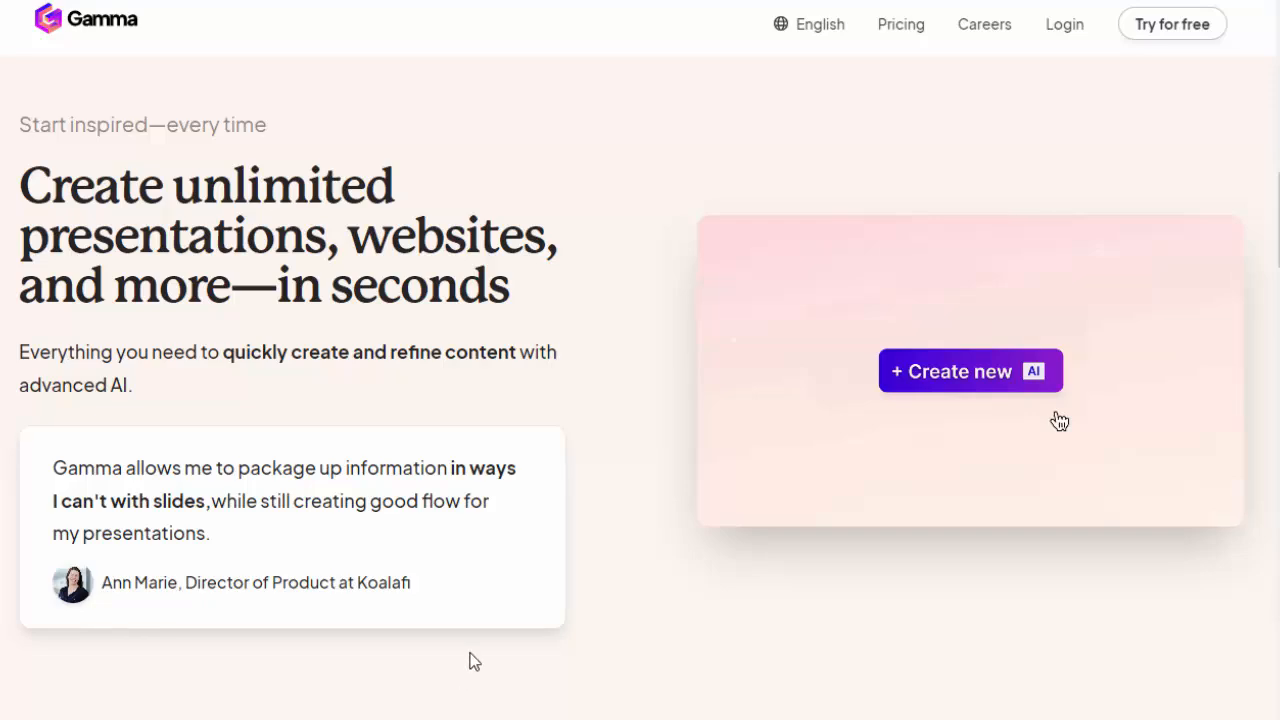
scroll(474, 662, "down", 6)
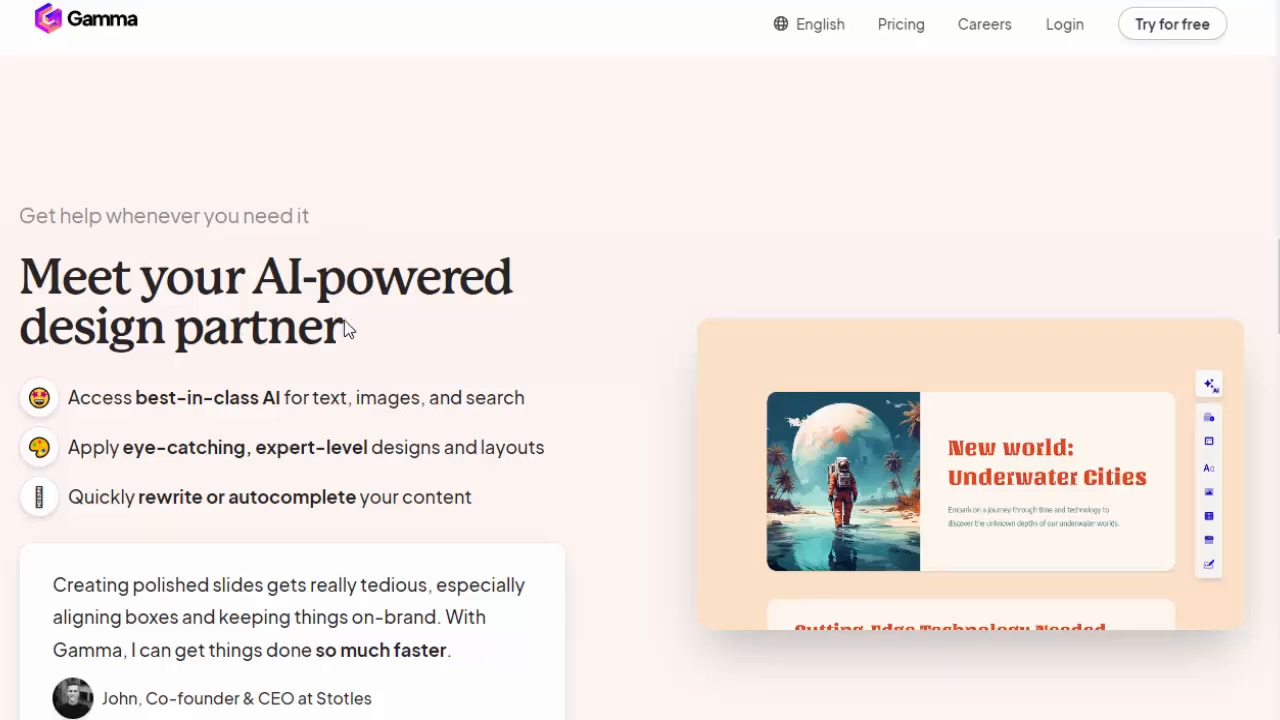
scroll(429, 534, "down", 6)
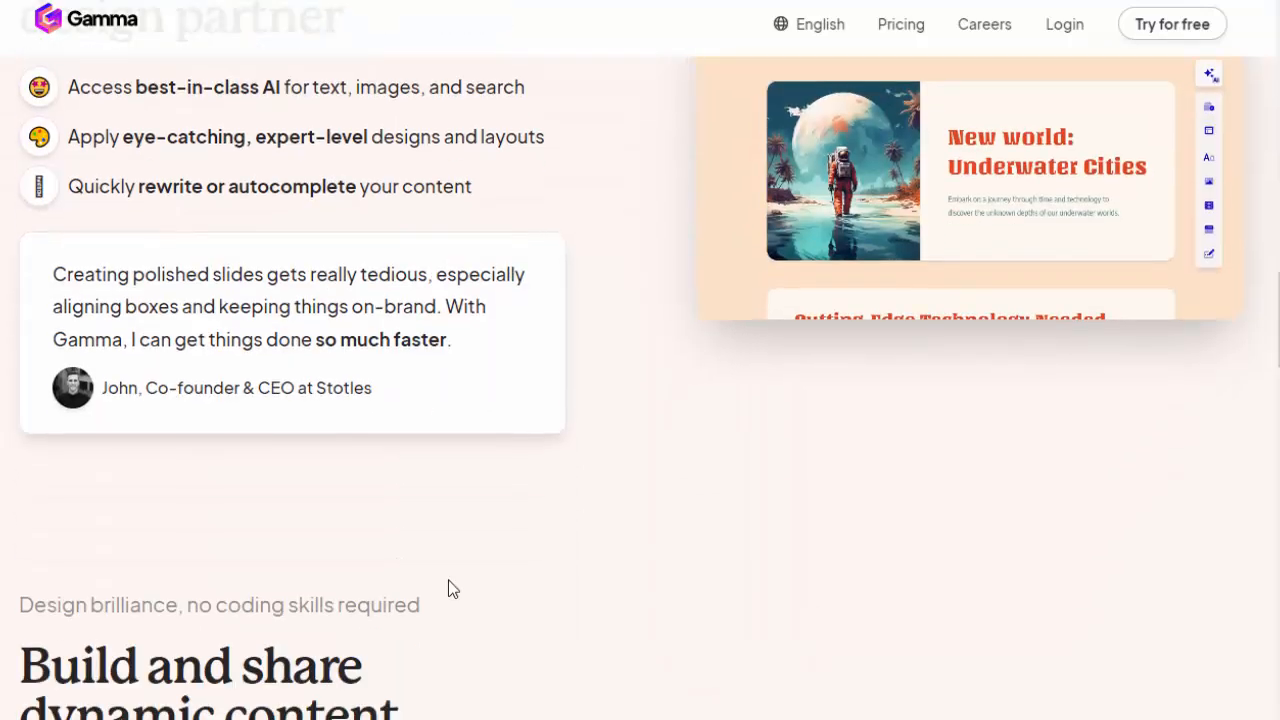
scroll(914, 531, "down", 2)
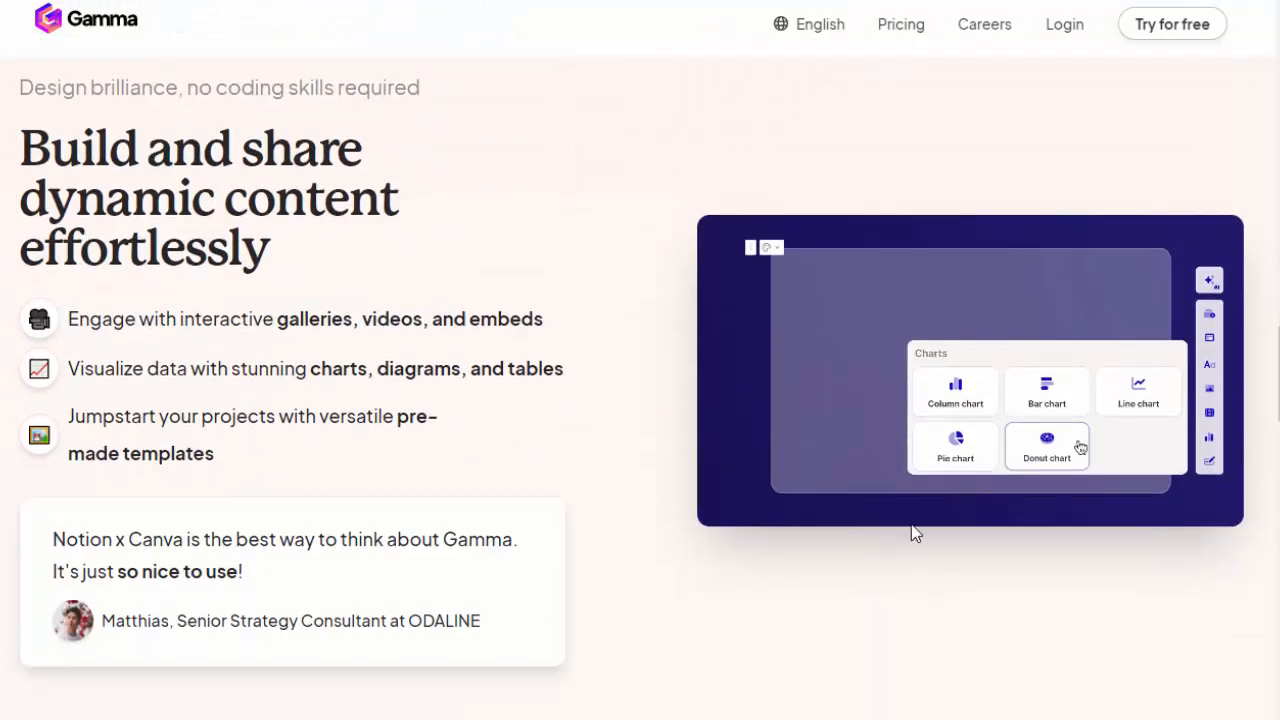
scroll(576, 573, "down", 1)
scroll(480, 546, "down", 4)
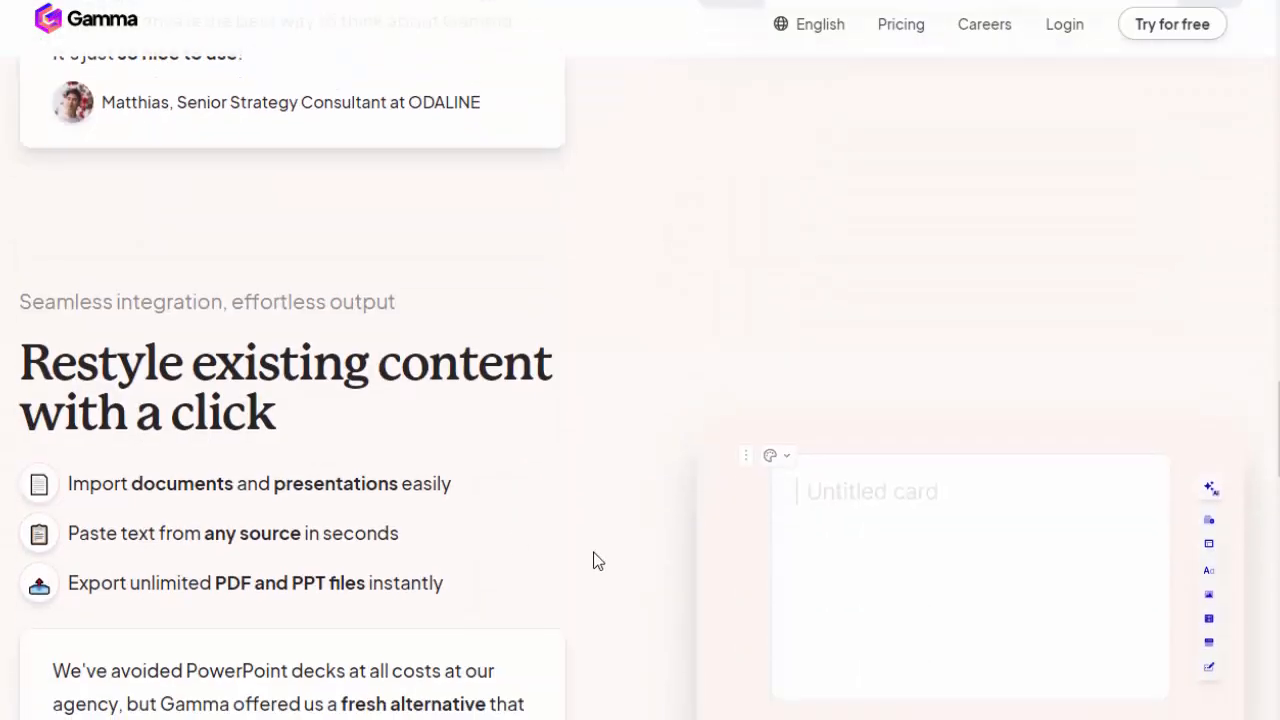
scroll(594, 560, "down", 3)
scroll(272, 390, "up", 1)
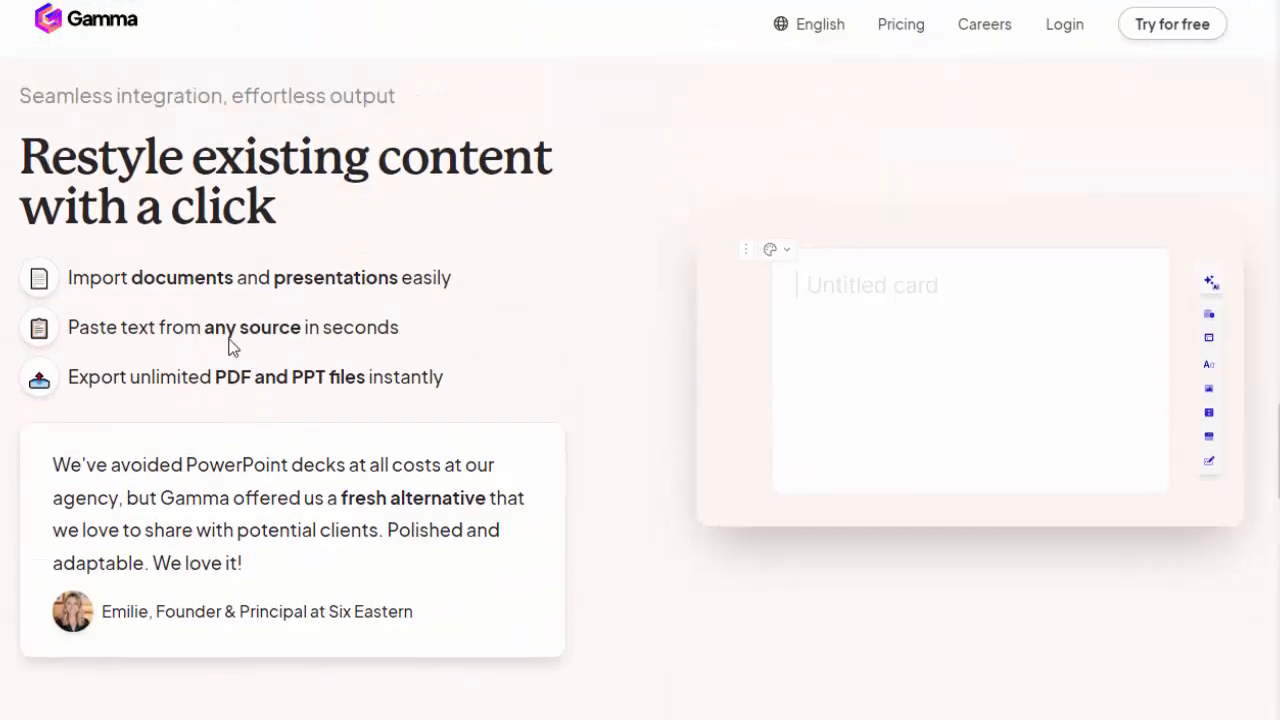
scroll(680, 700, "down", 3)
scroll(520, 636, "up", 15)
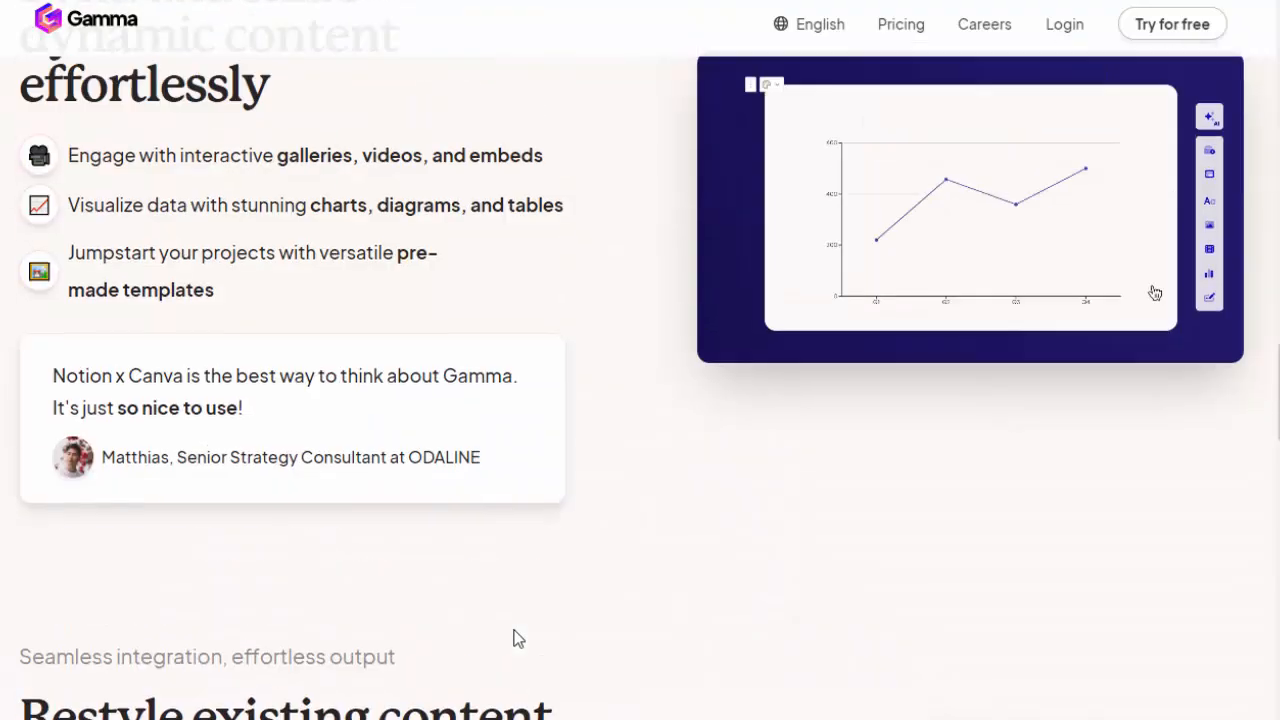
scroll(513, 639, "up", 10)
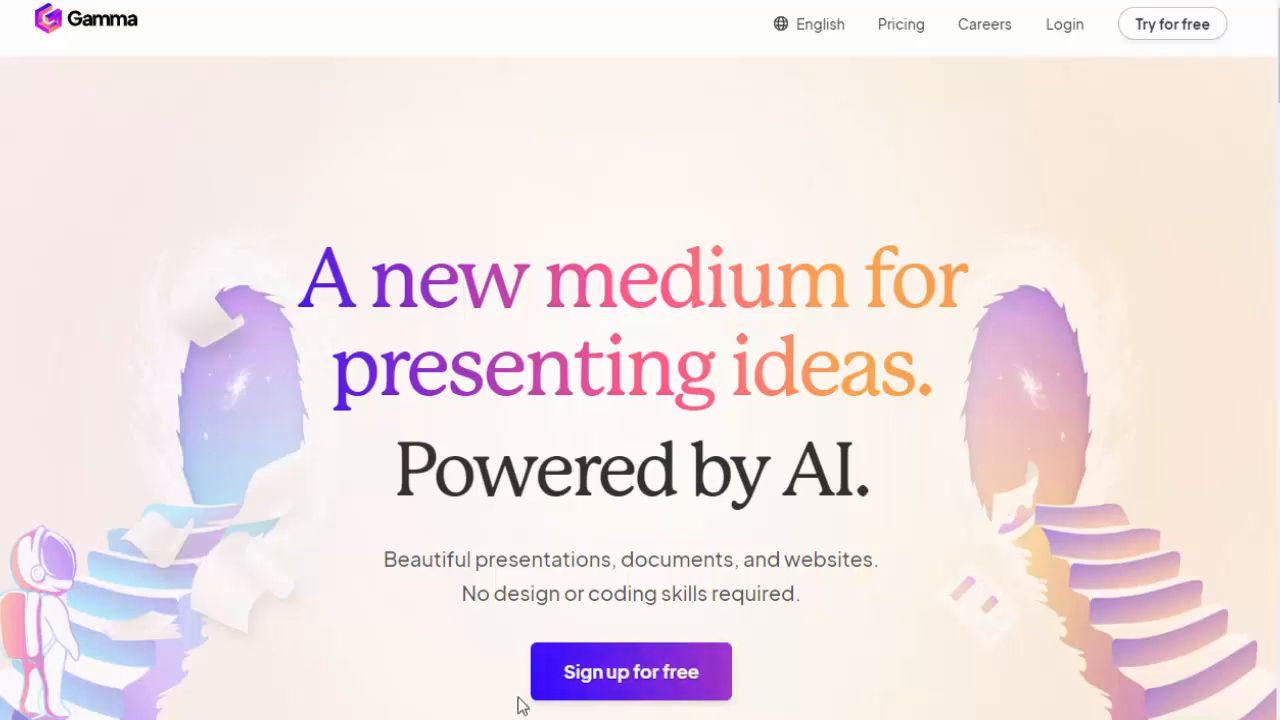
Step: Sign up for a free Gamma account by continuing with an existing Google account
left_click(665, 697)
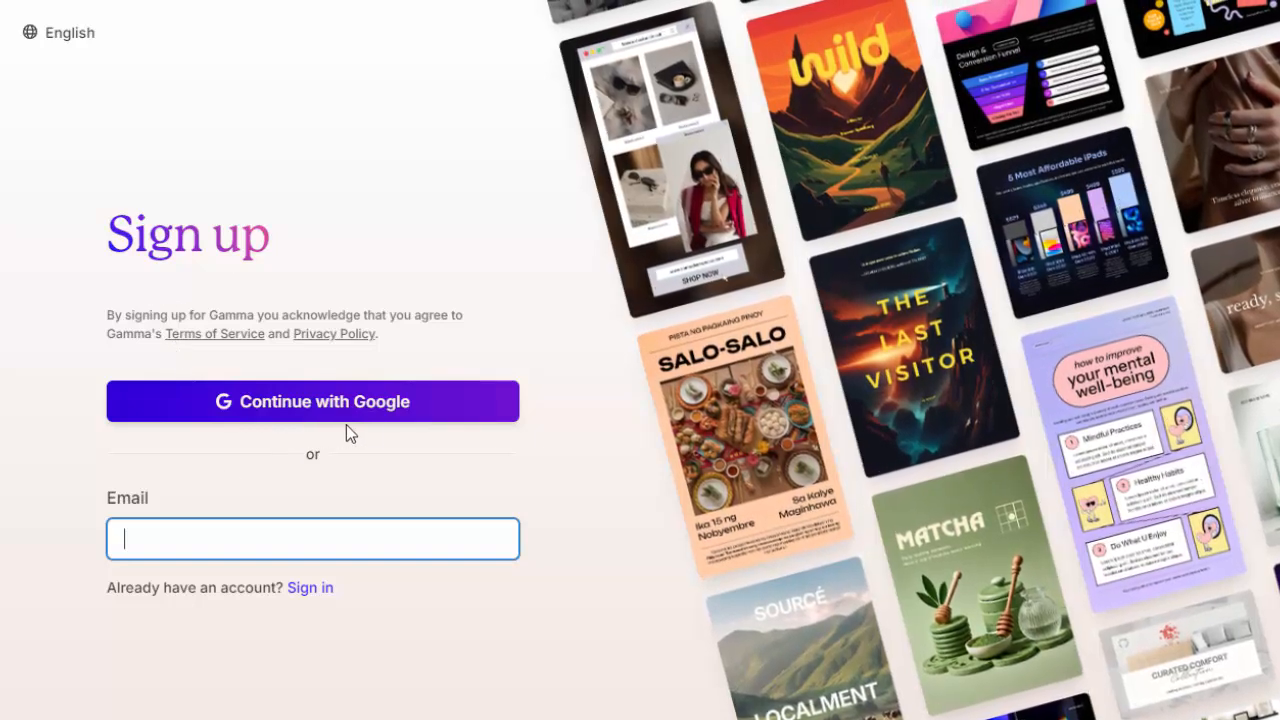
left_click(258, 408)
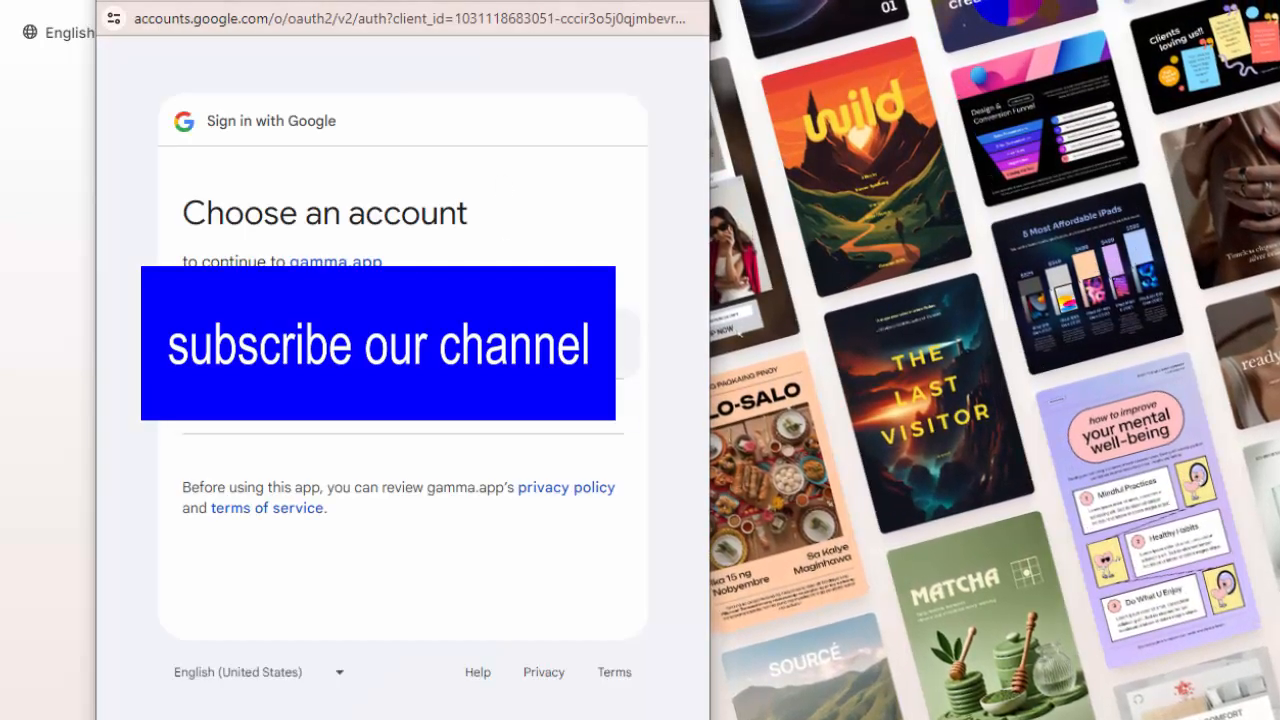
left_click(420, 345)
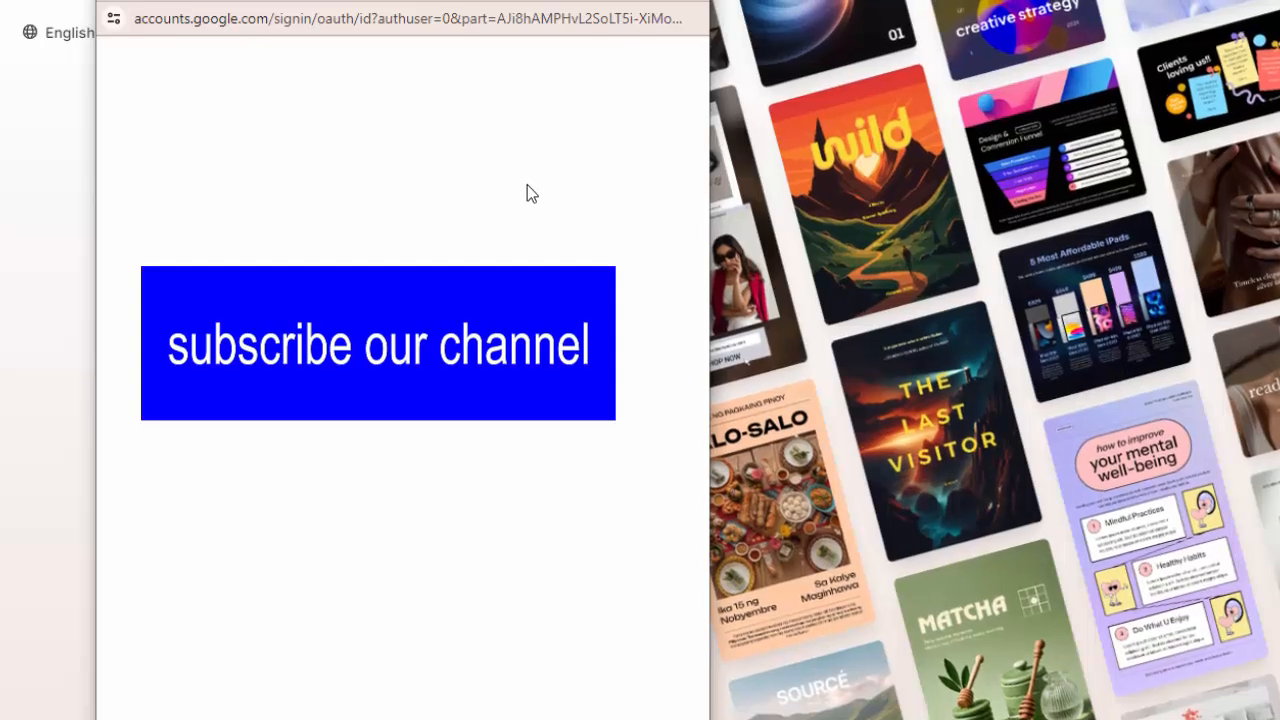
left_click(508, 594)
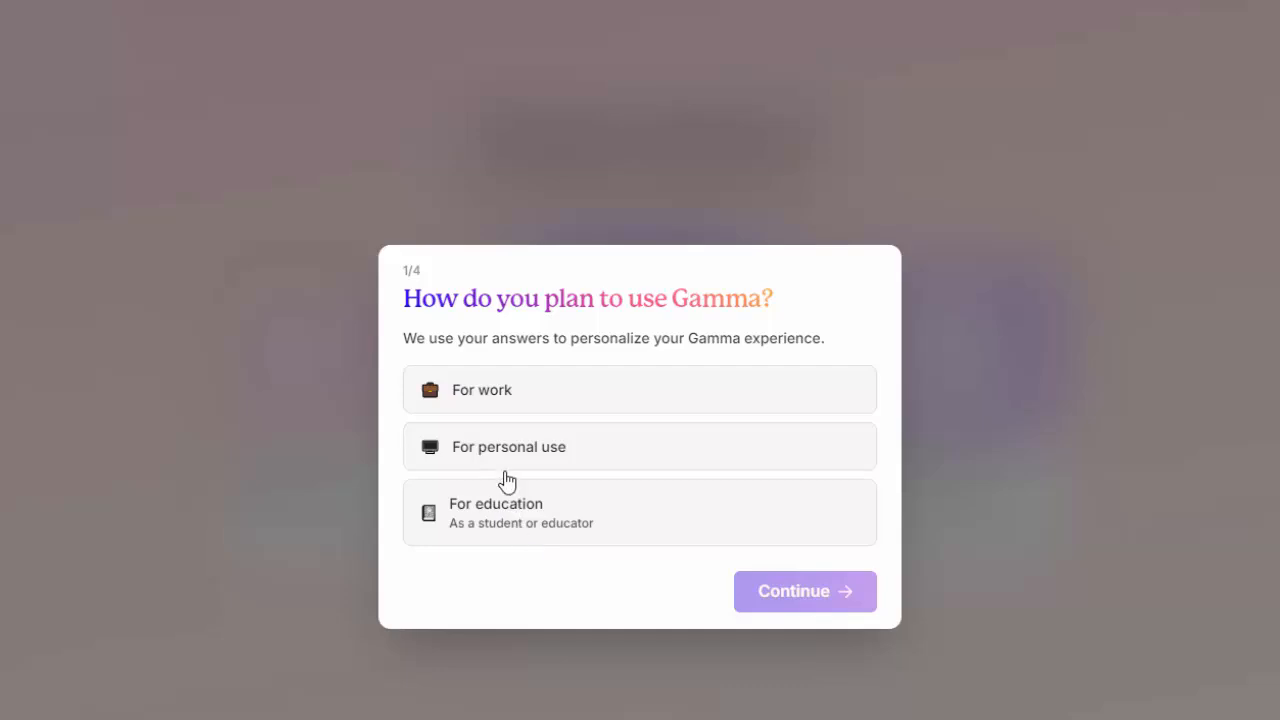
Step: Answer the first two onboarding questions with "For work" as the planned use and "Design" as the kind of work
left_click(488, 395)
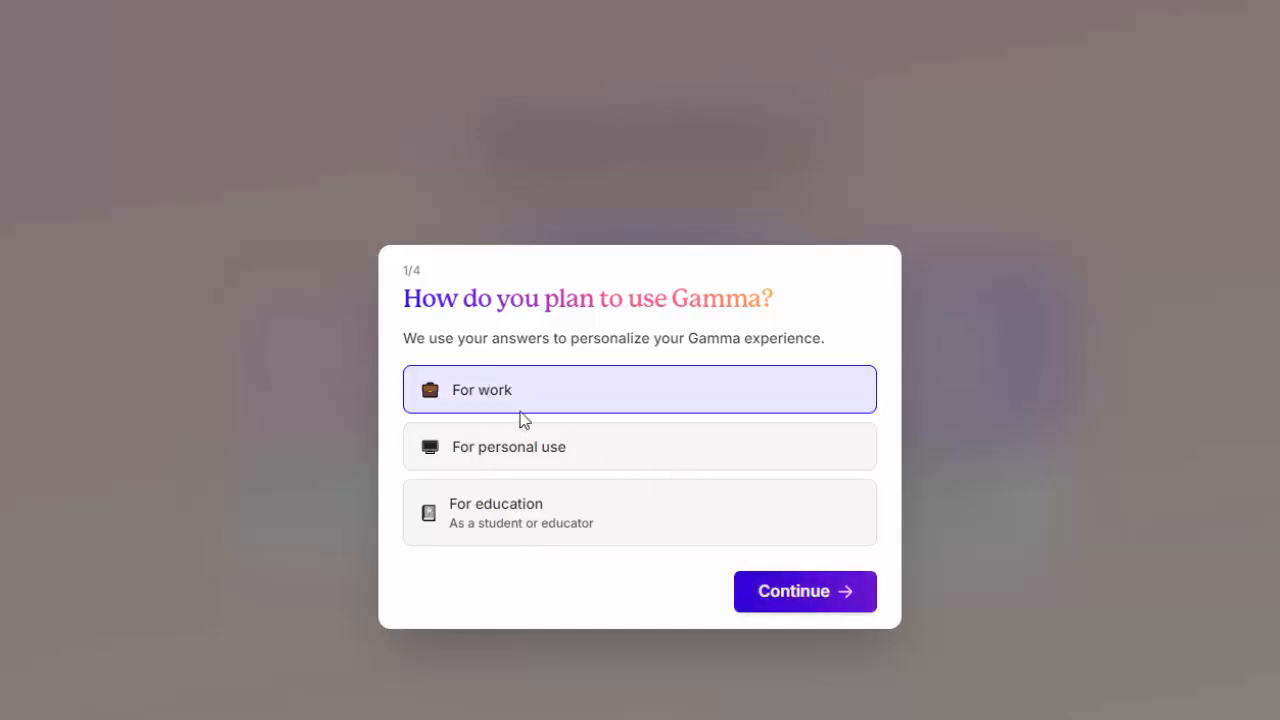
left_click(815, 596)
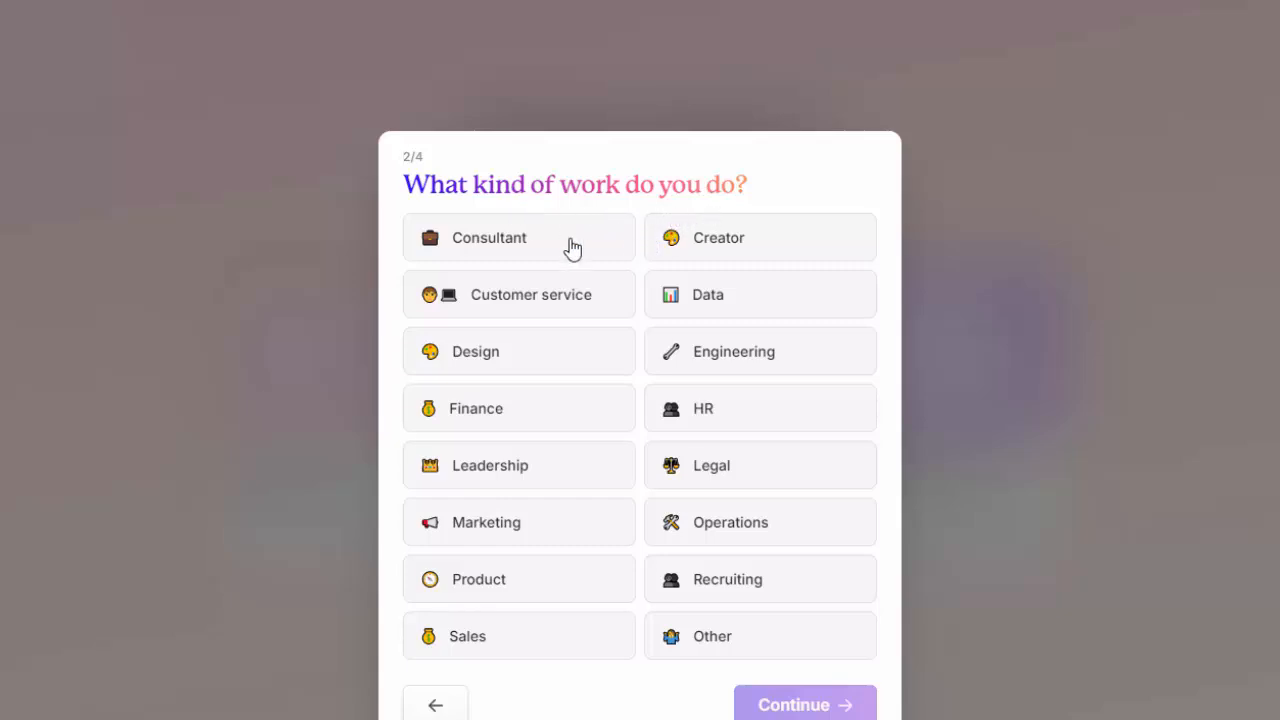
left_click(470, 363)
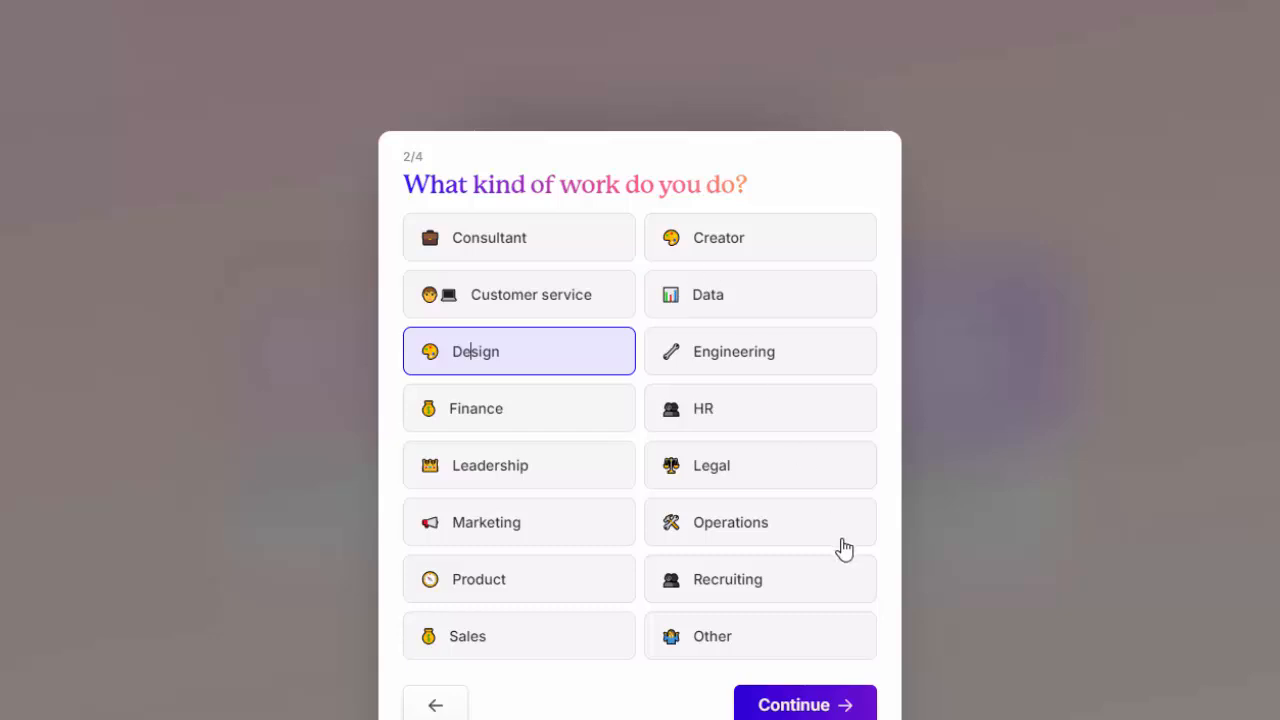
left_click(803, 707)
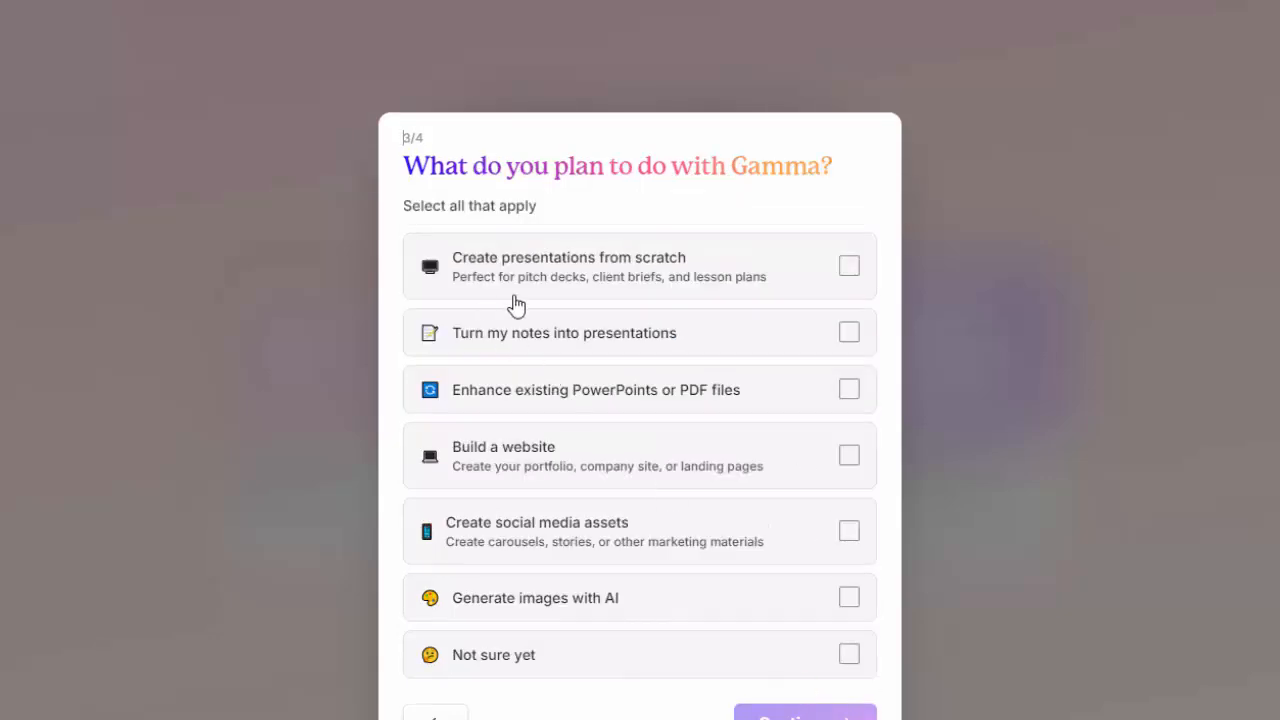
Step: Choose "Create presentations from scratch" as the plan for Gamma and finish the survey without answering the optional referral question
left_click(849, 268)
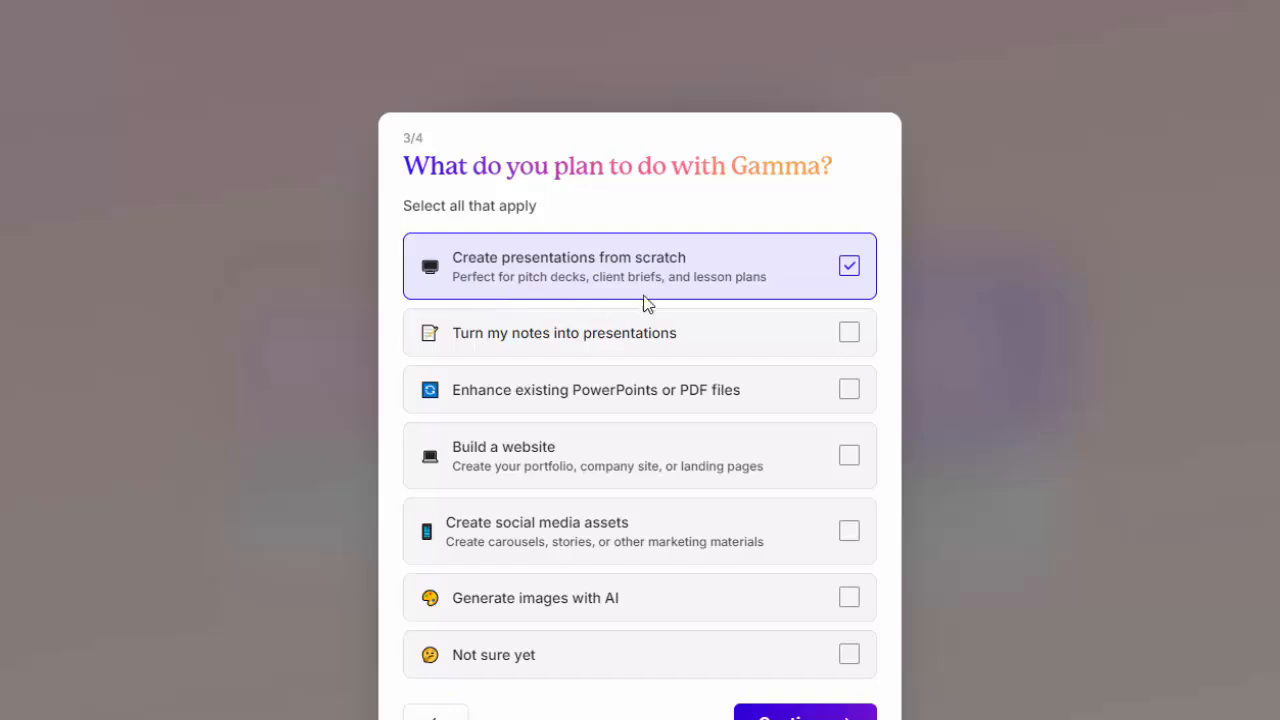
left_click(805, 714)
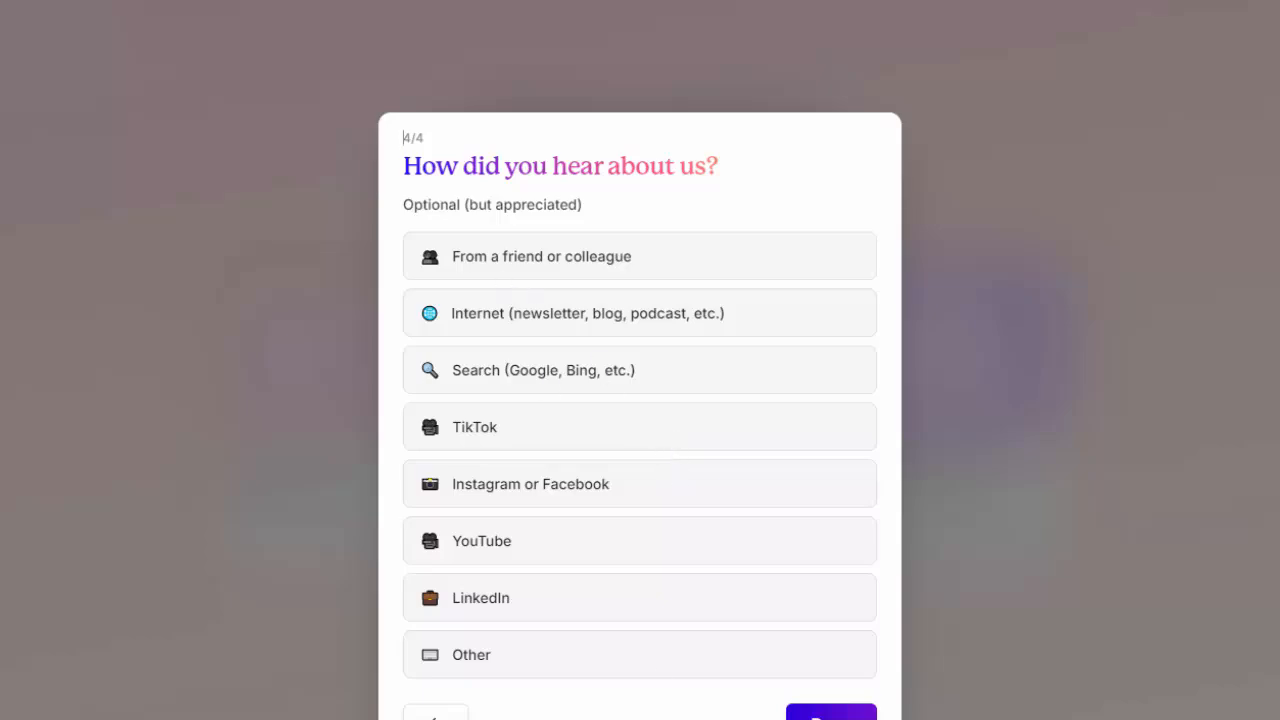
left_click(831, 713)
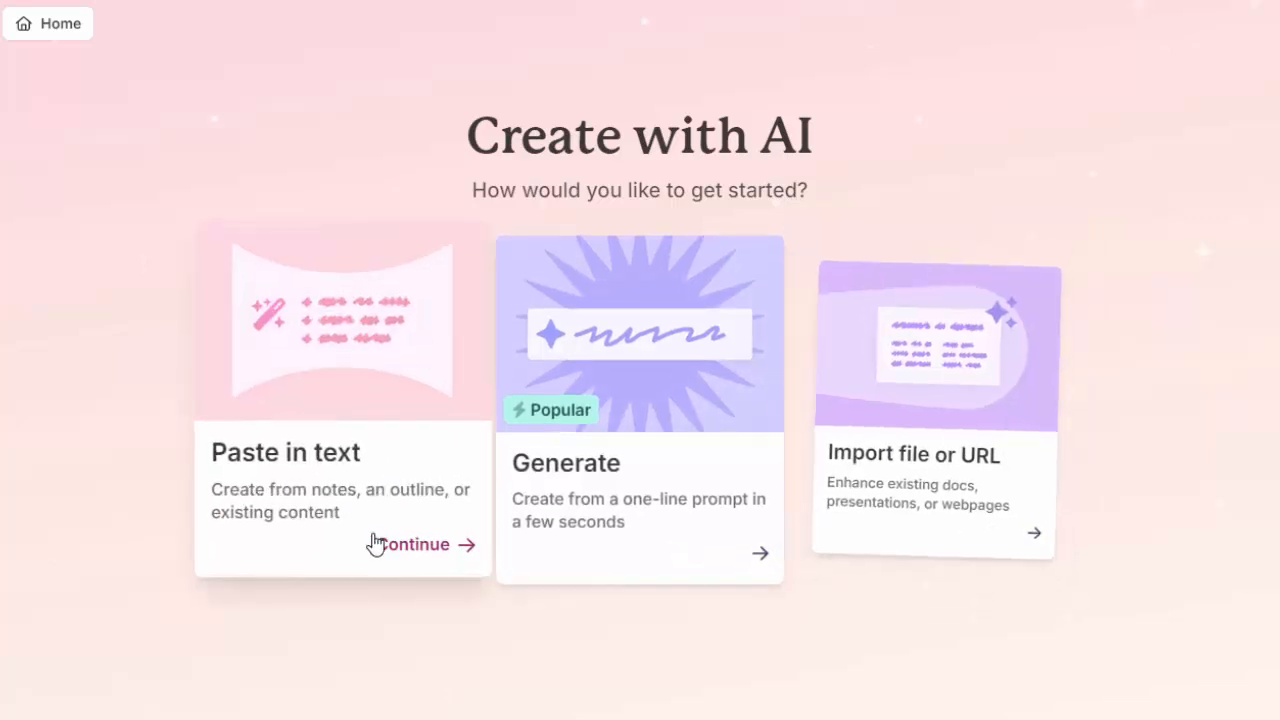
Step: Start a new AI creation from pasted text and enter "what is deepseek" as its content
left_click(420, 553)
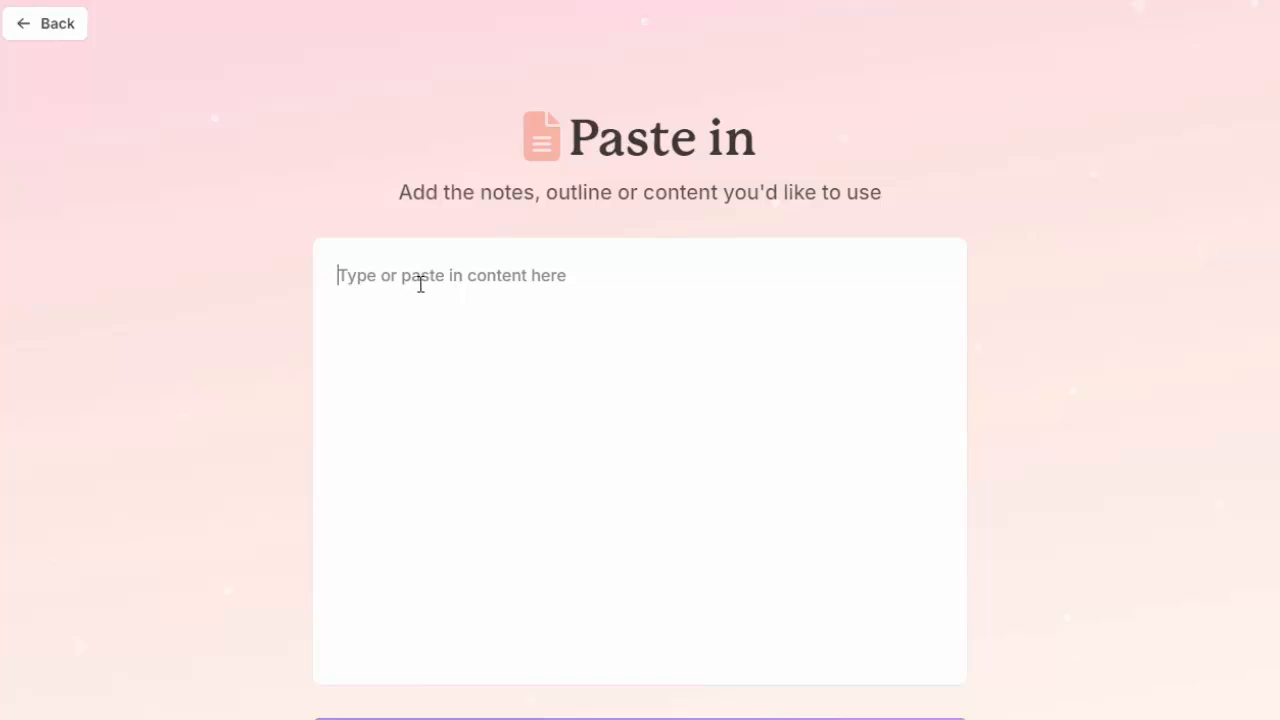
type("w")
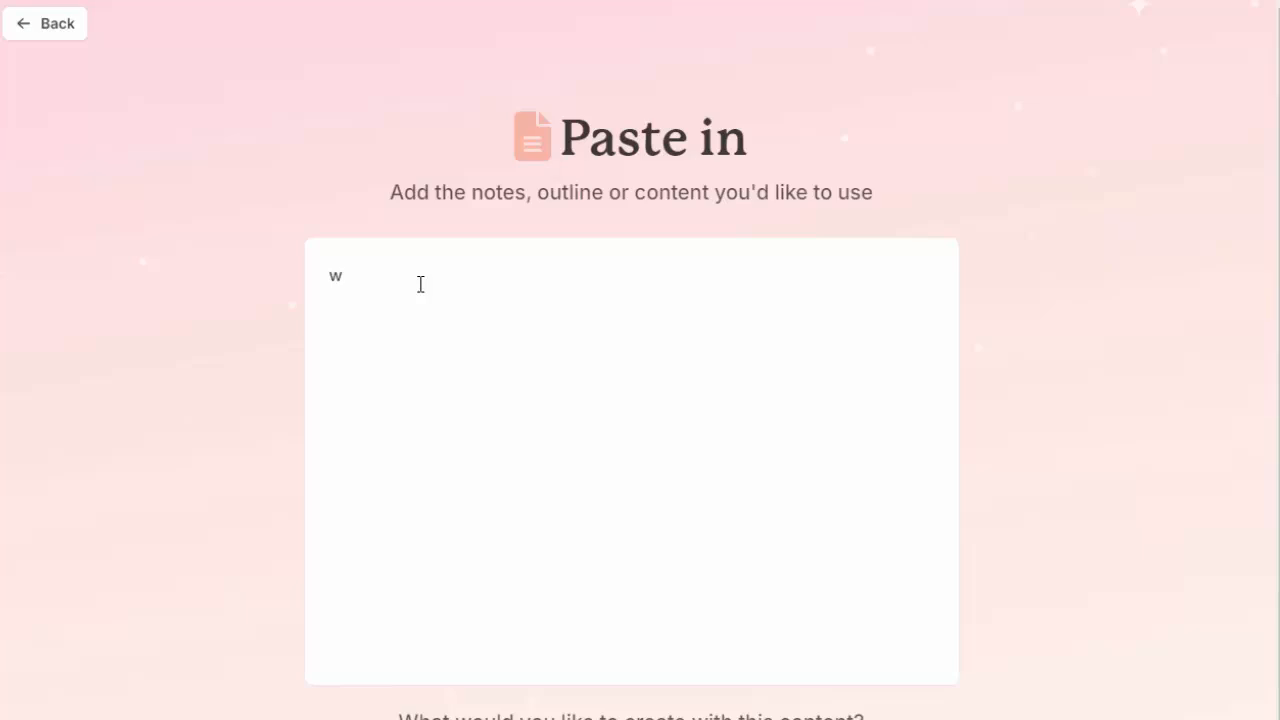
type("hat is deep")
key("BackSpace")
key("BackSpace")
type("pseek")
scroll(957, 714, "down", 2)
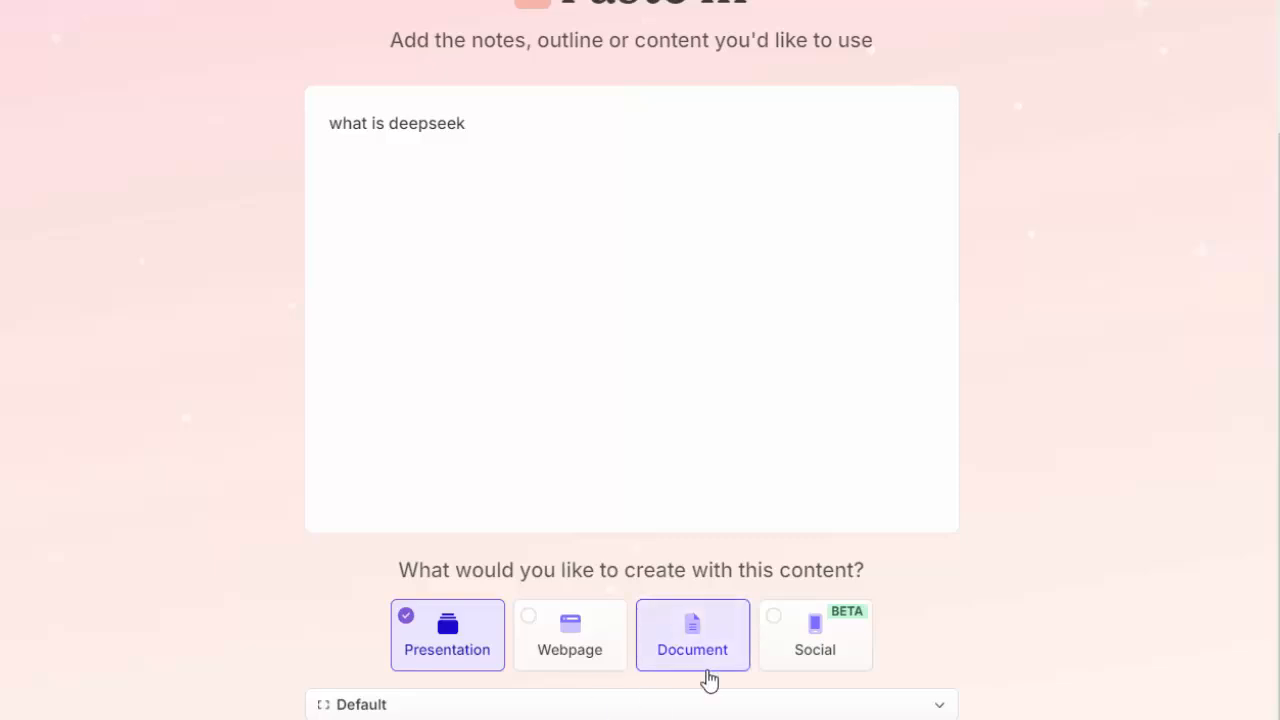
Step: Choose the Blues theme for the new presentation and generate it from the entered text
left_click(800, 673)
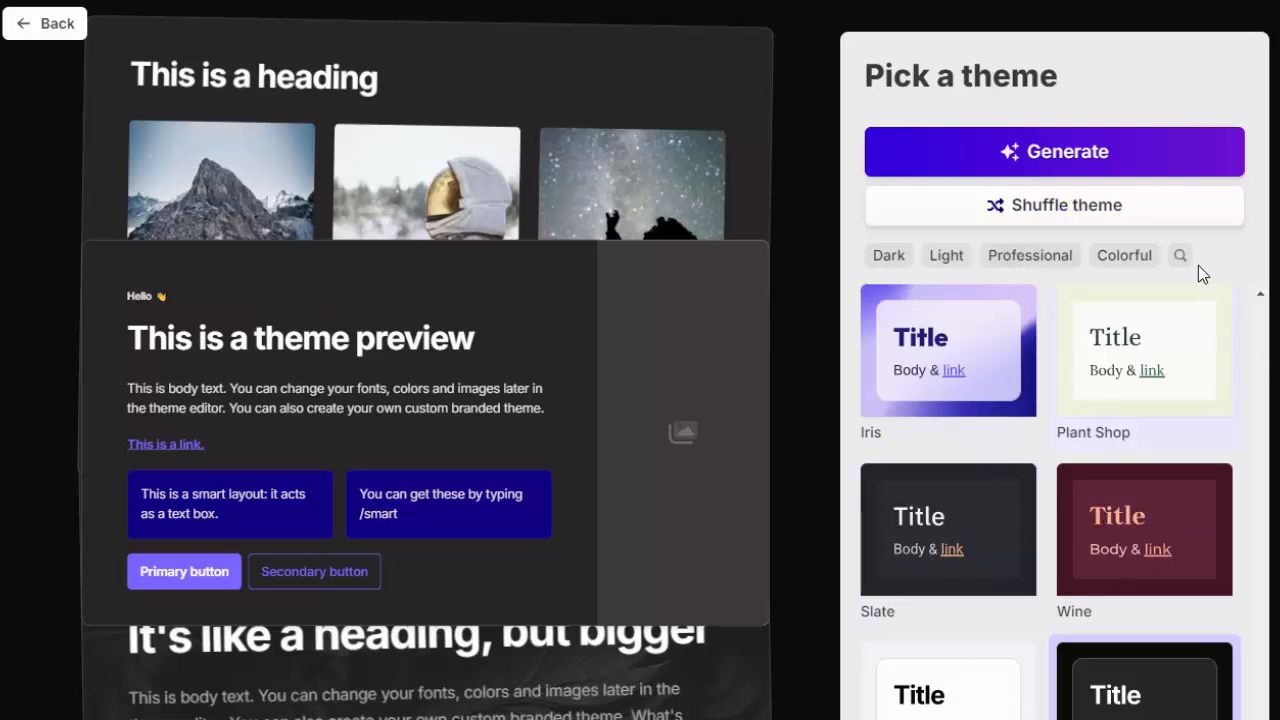
left_click_drag(1259, 719, 1275, 402)
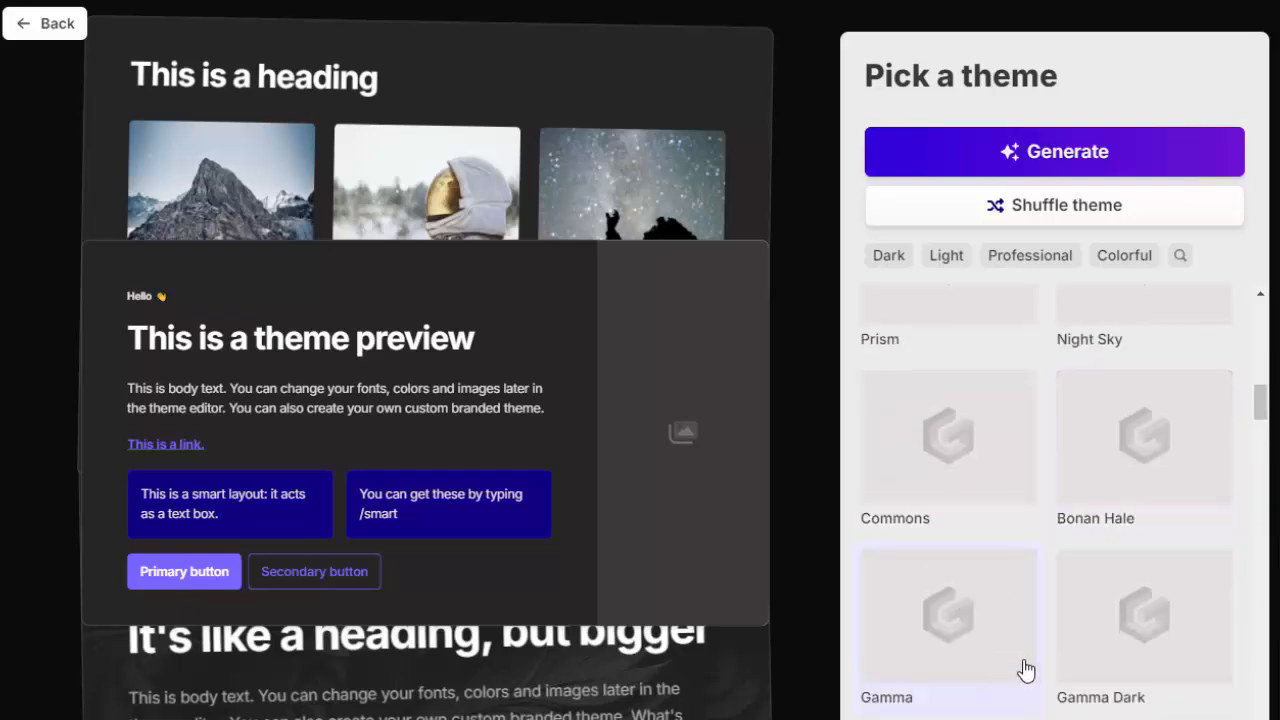
scroll(1028, 672, "up", 10)
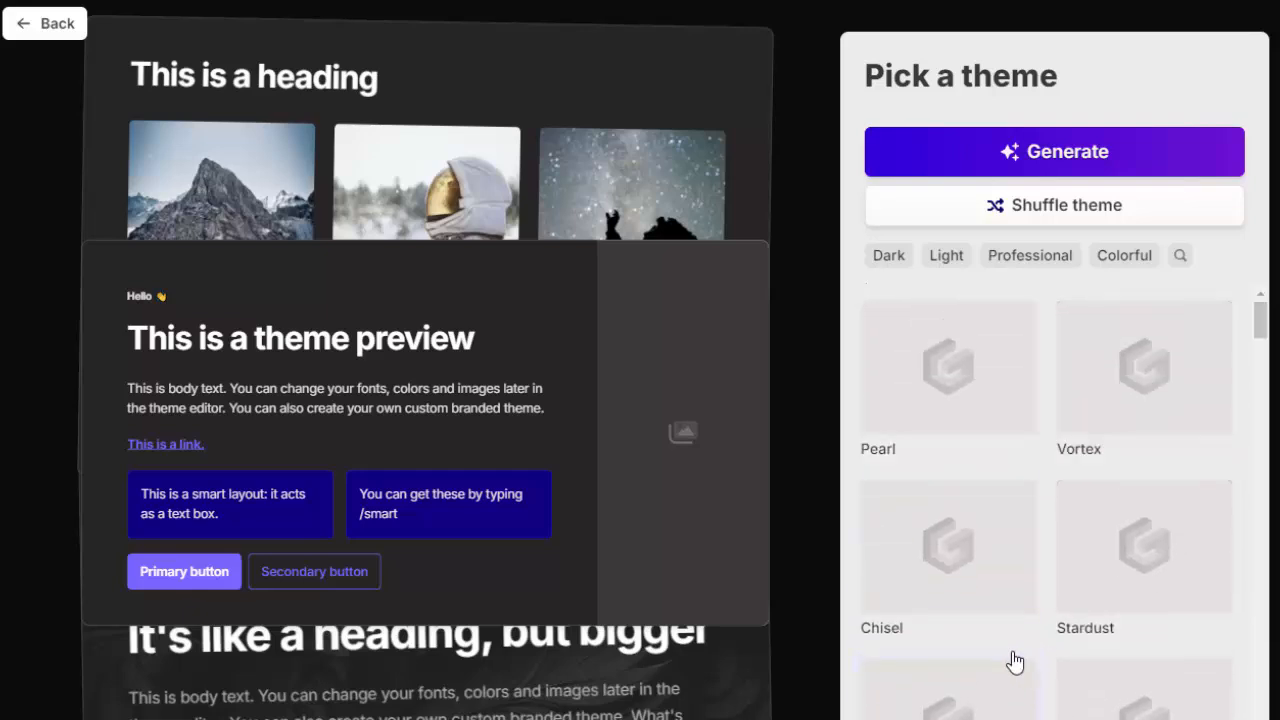
scroll(1014, 663, "down", 3)
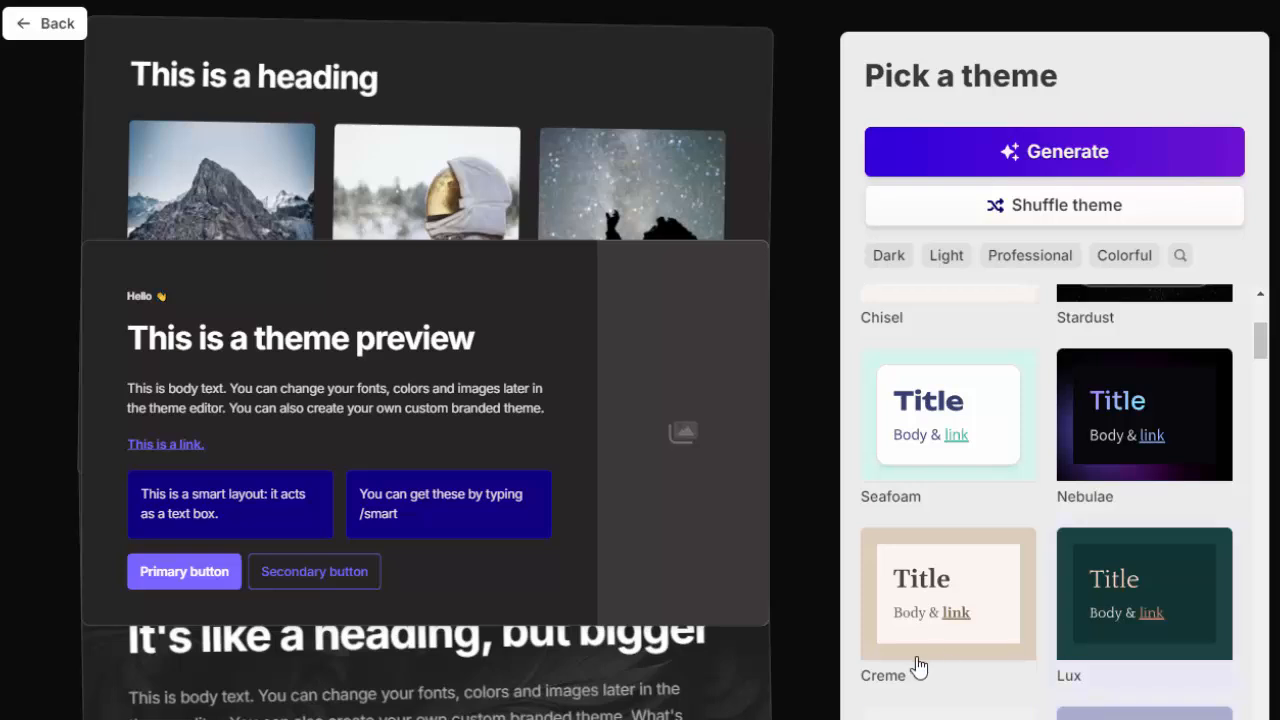
scroll(1024, 714, "up", 3)
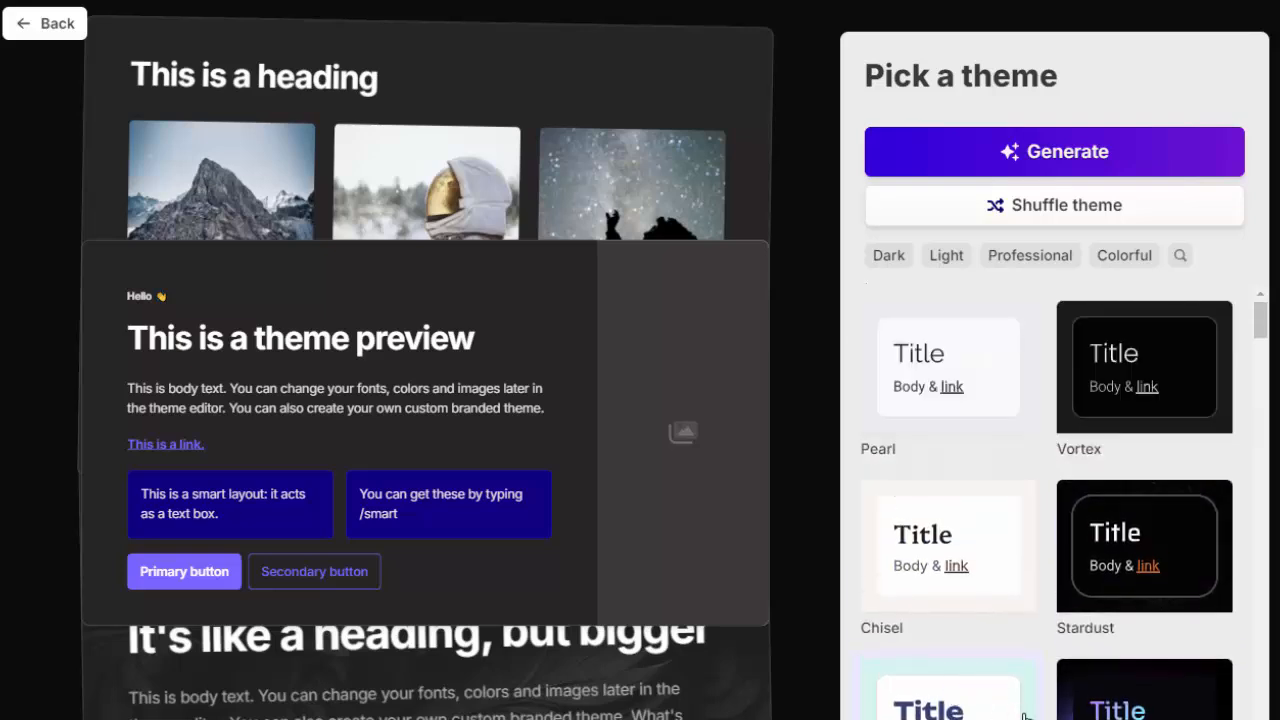
scroll(988, 697, "down", 3)
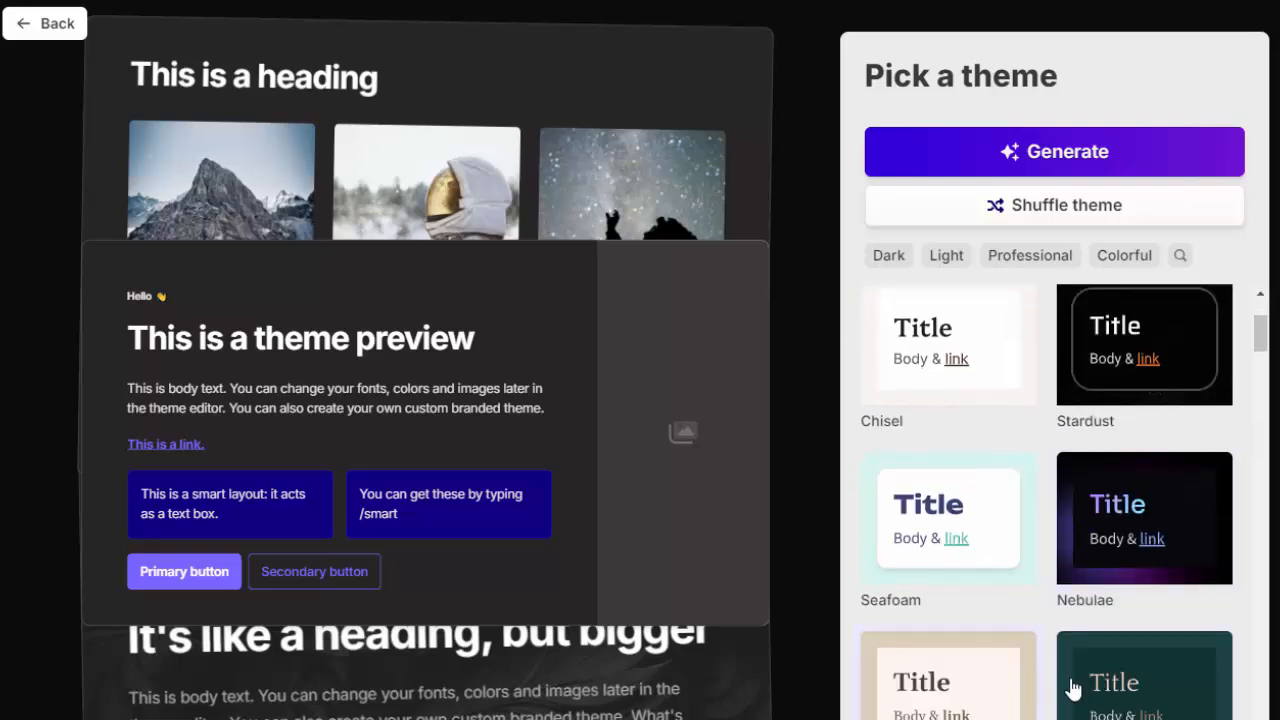
scroll(1080, 630, "down", 2)
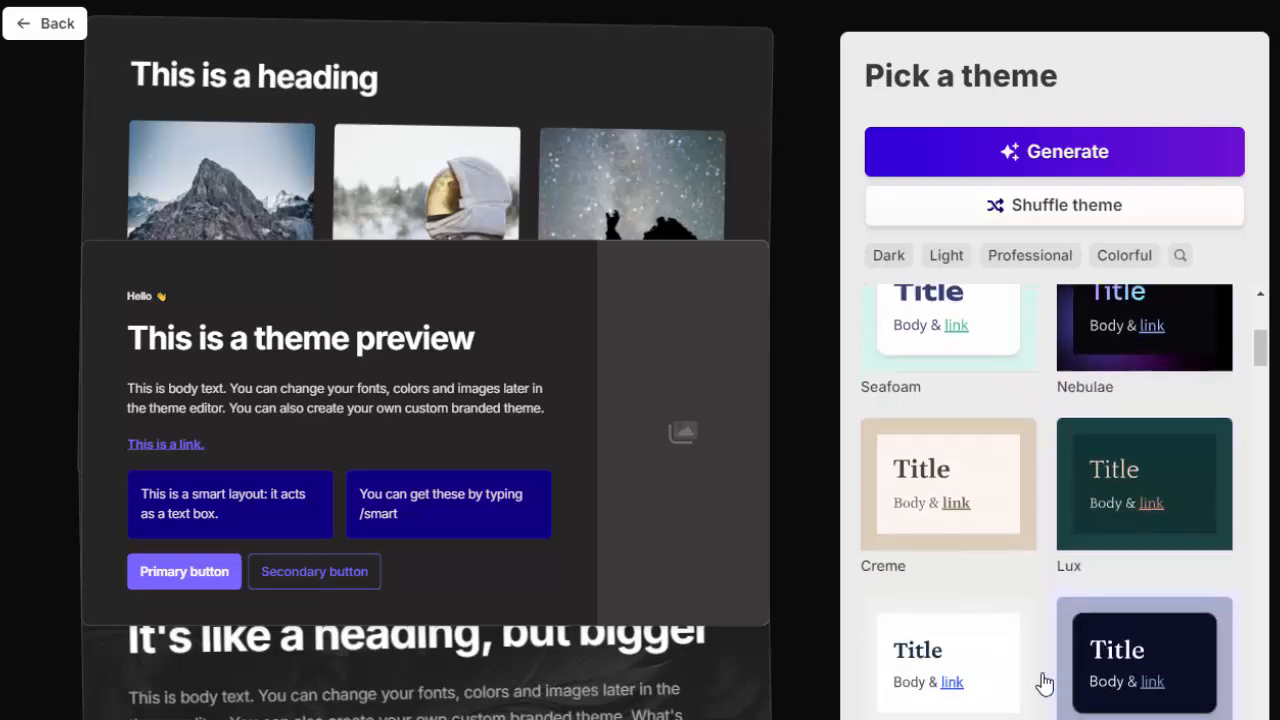
scroll(1044, 683, "down", 3)
scroll(1193, 660, "down", 2)
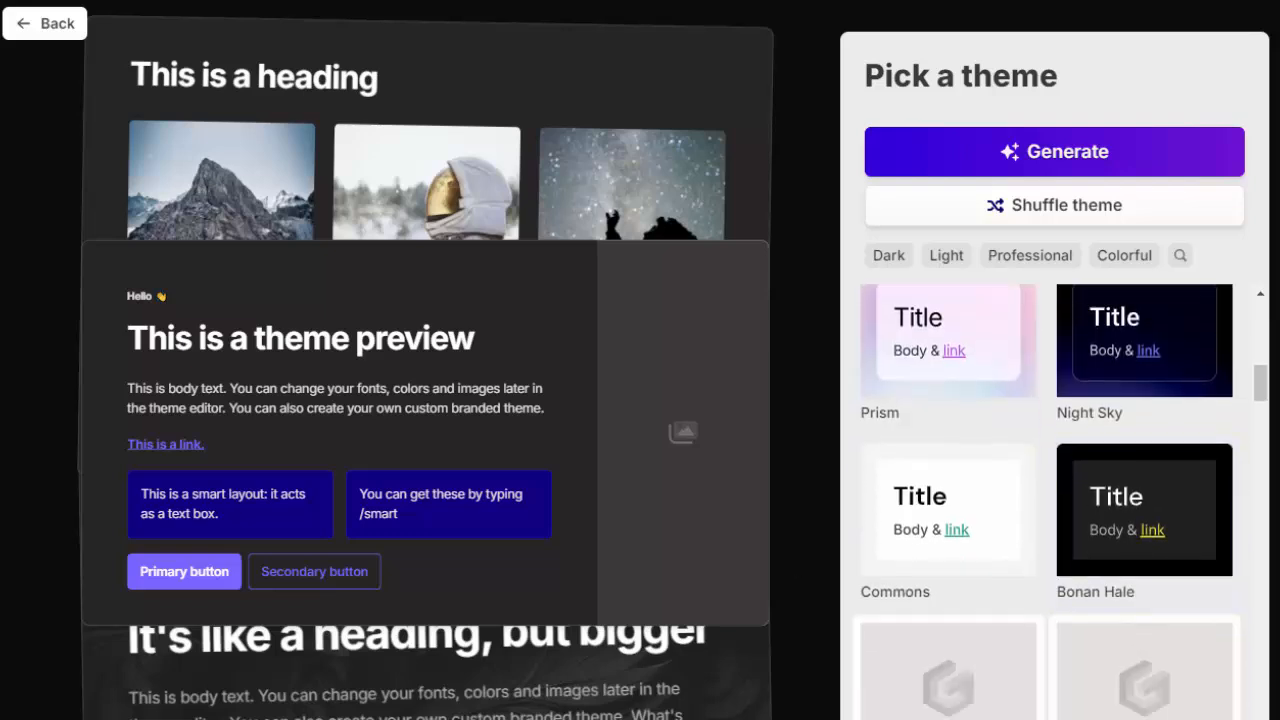
scroll(1064, 500, "down", 2)
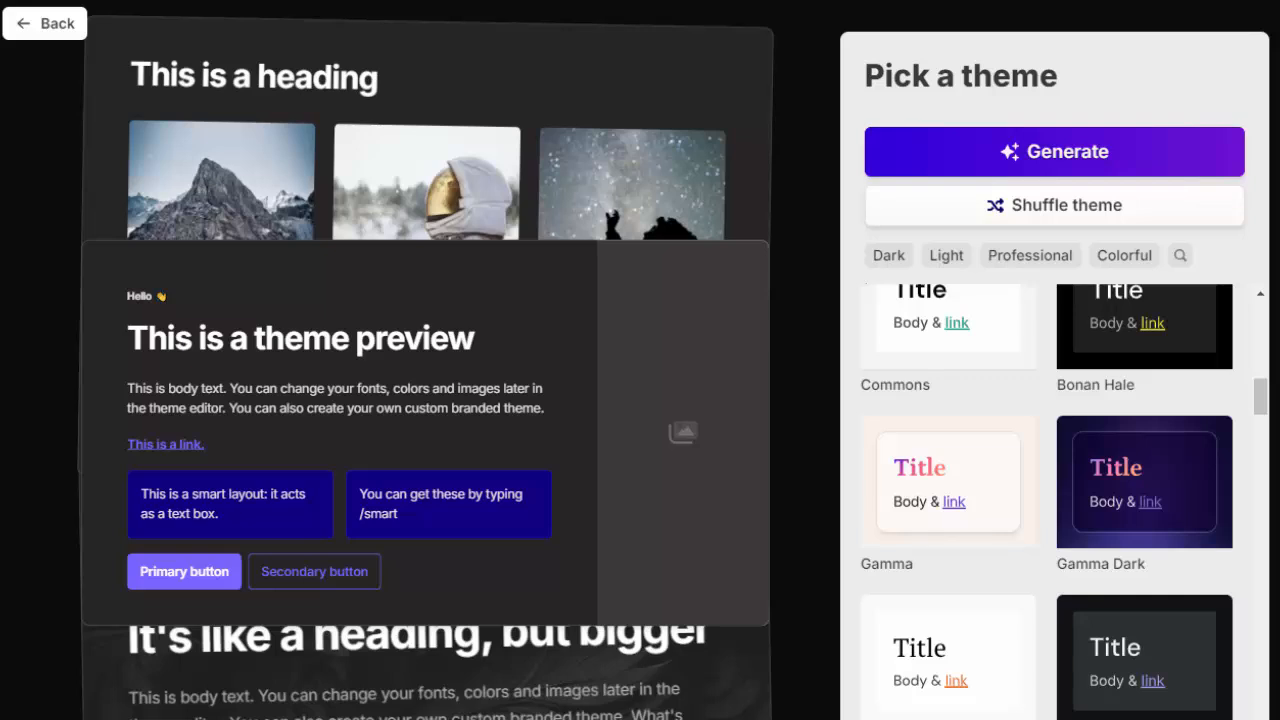
scroll(1064, 500, "down", 3)
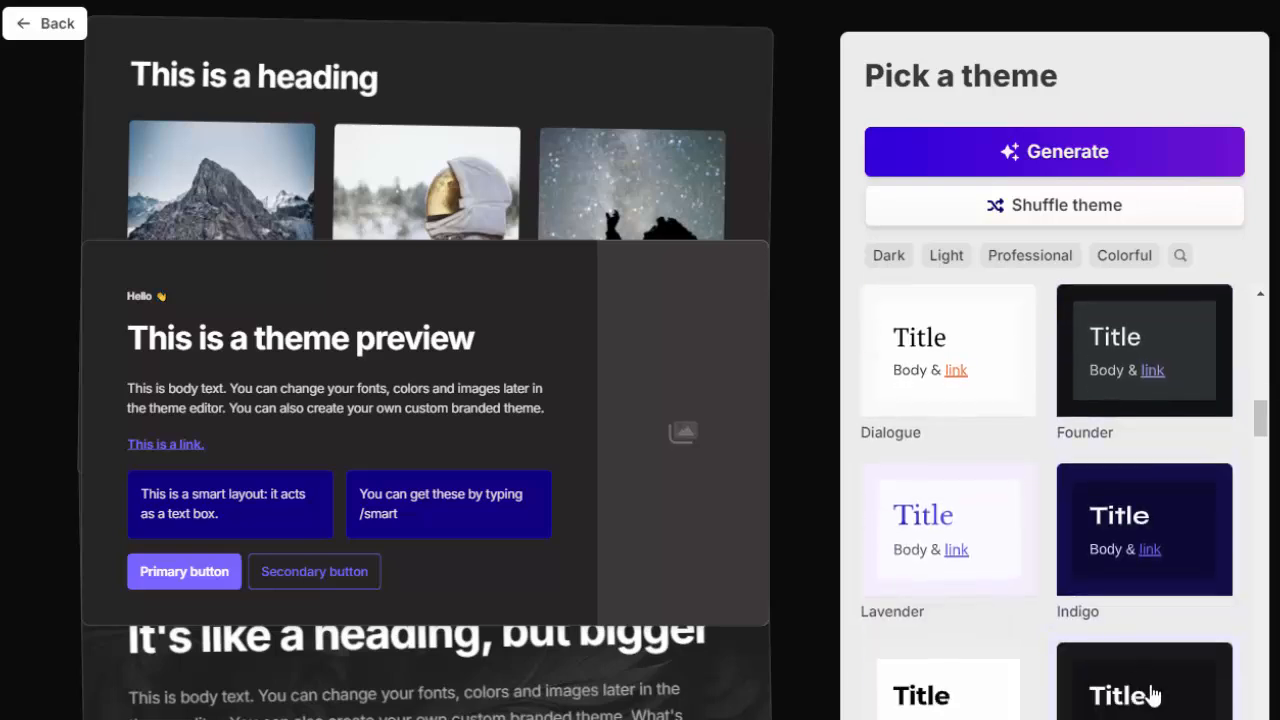
scroll(1130, 690, "up", 4)
scroll(1148, 700, "up", 8)
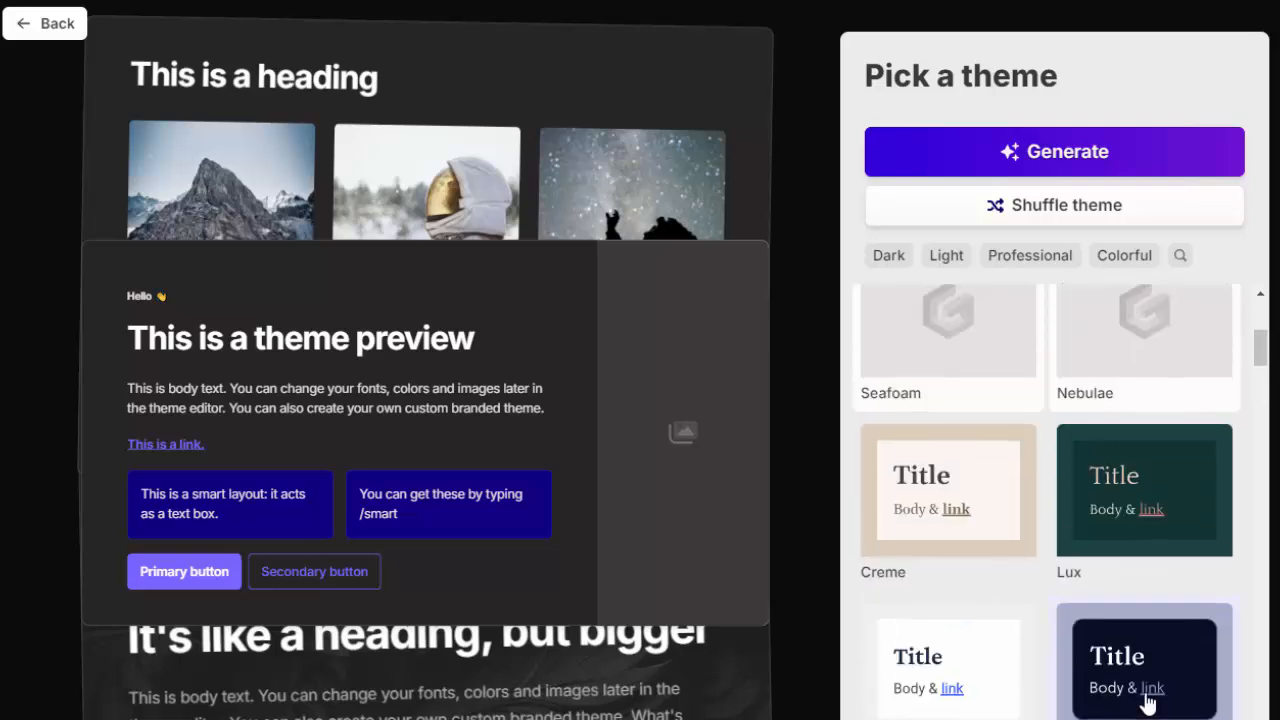
scroll(1148, 703, "up", 2)
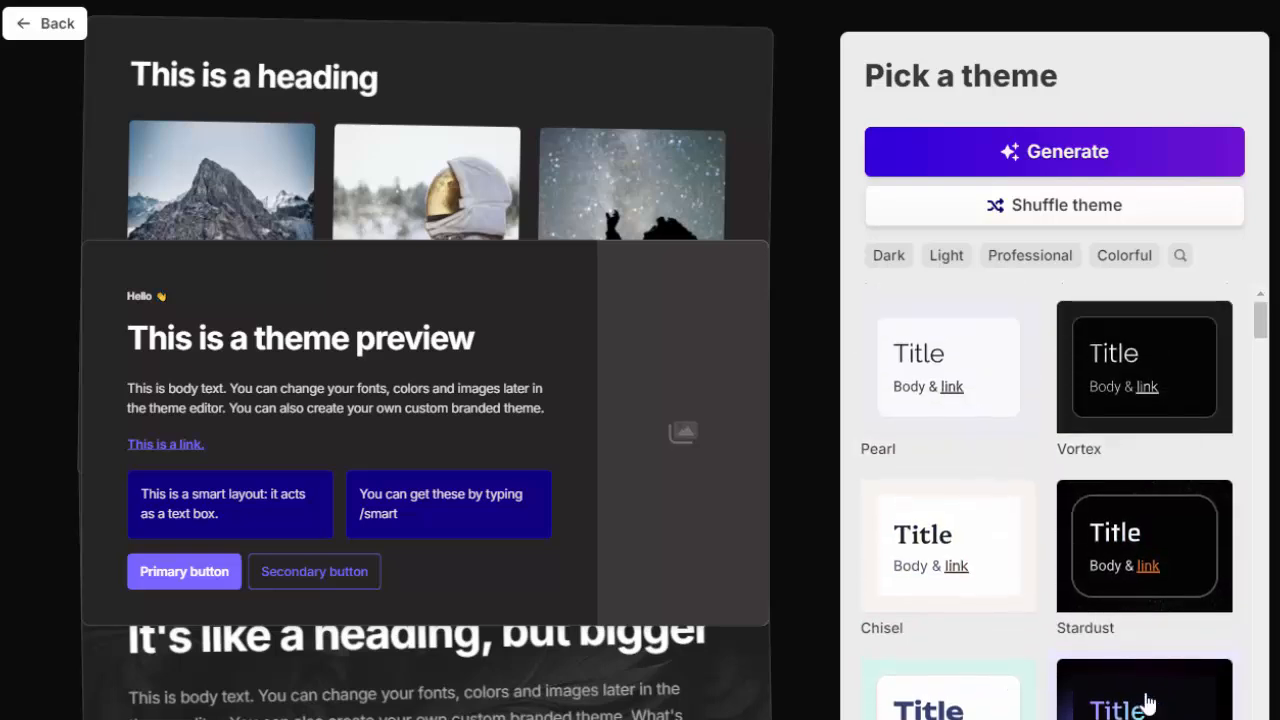
scroll(1050, 500, "down", 3)
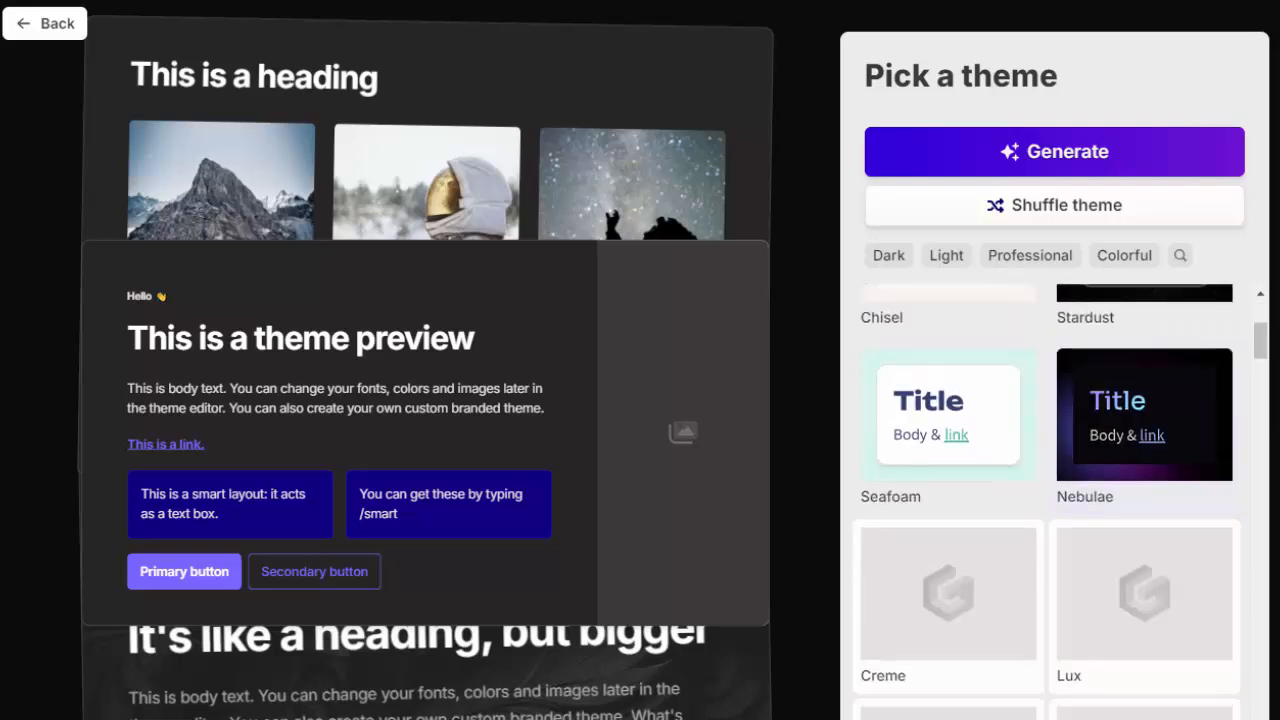
scroll(1050, 690, "down", 8)
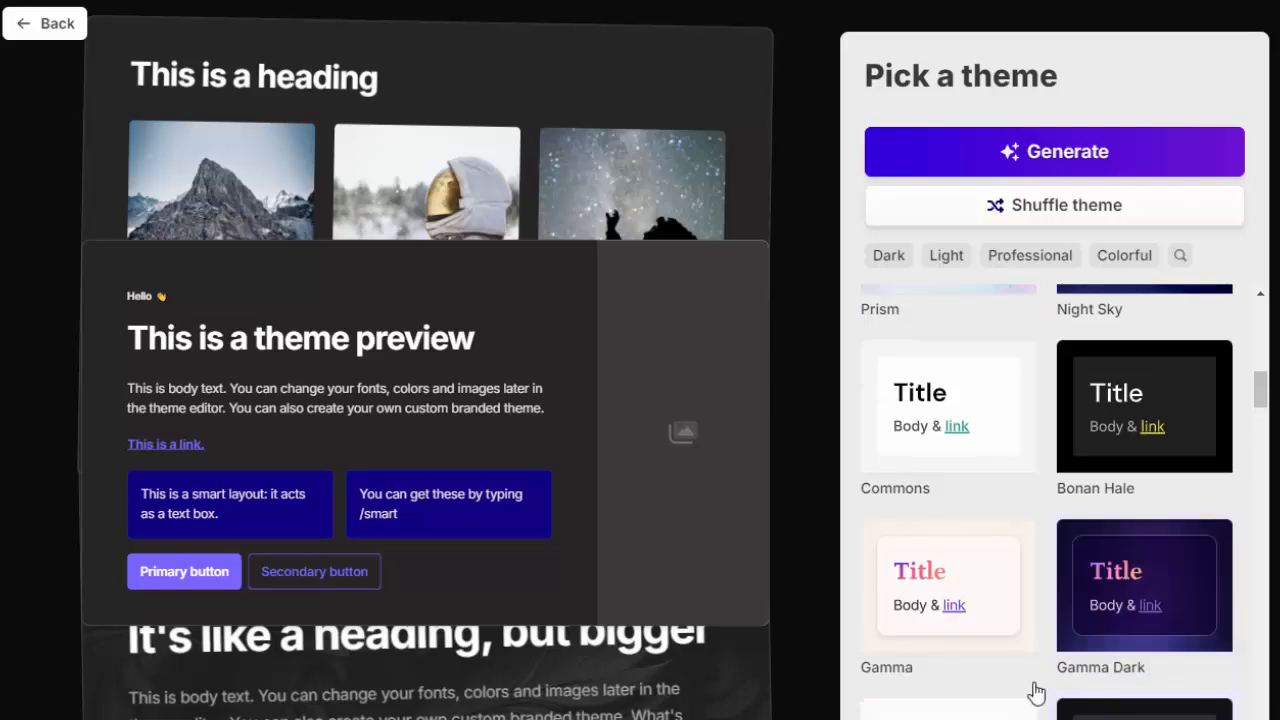
scroll(1036, 692, "down", 10)
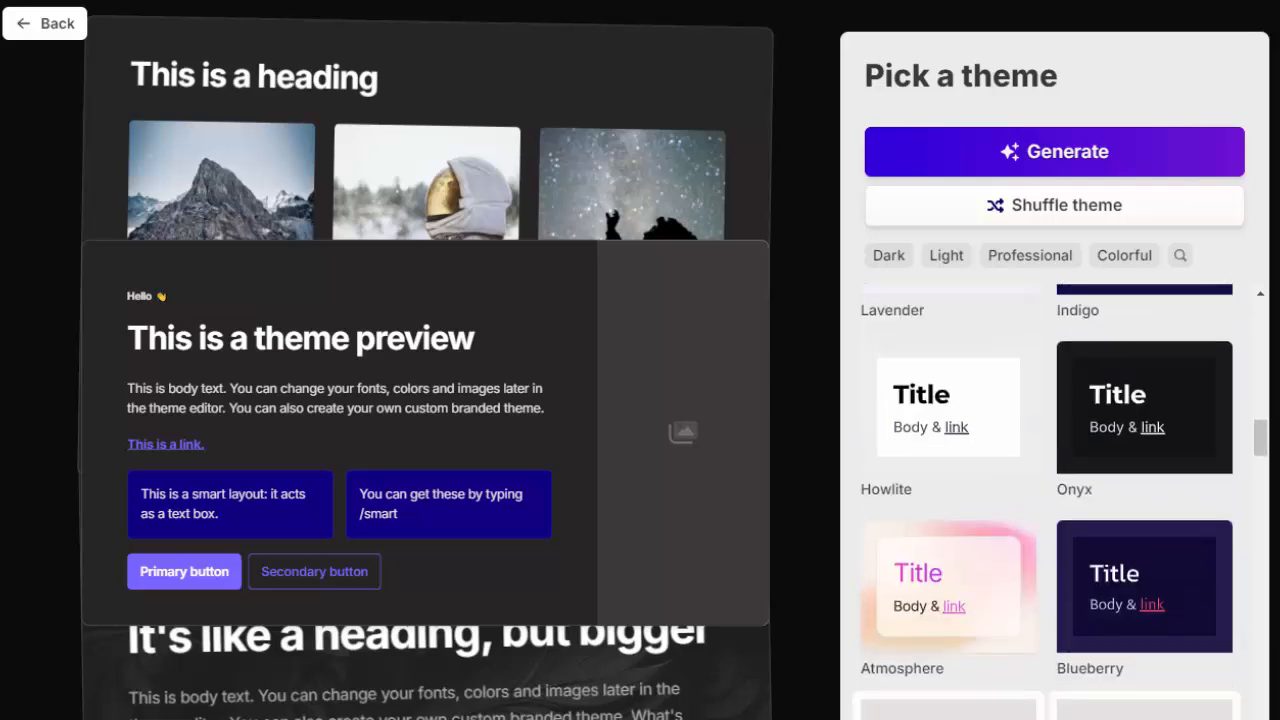
scroll(991, 691, "down", 4)
scroll(1166, 697, "down", 4)
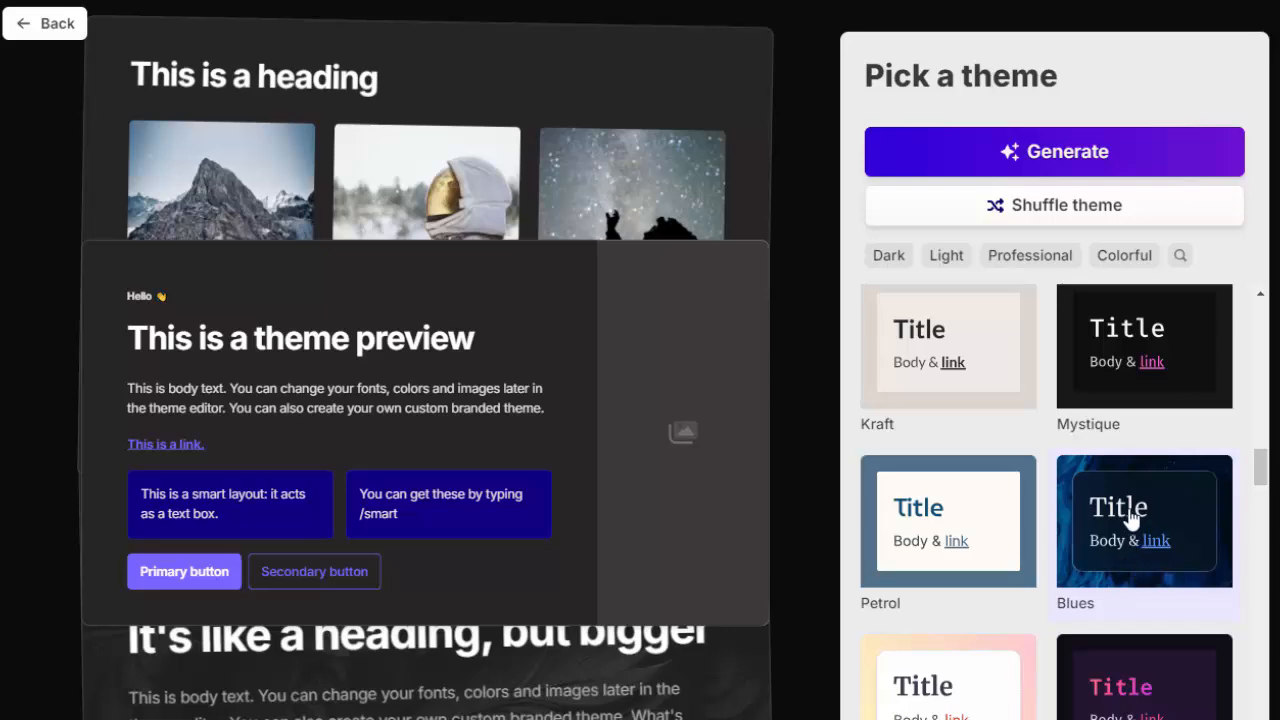
left_click(1146, 568)
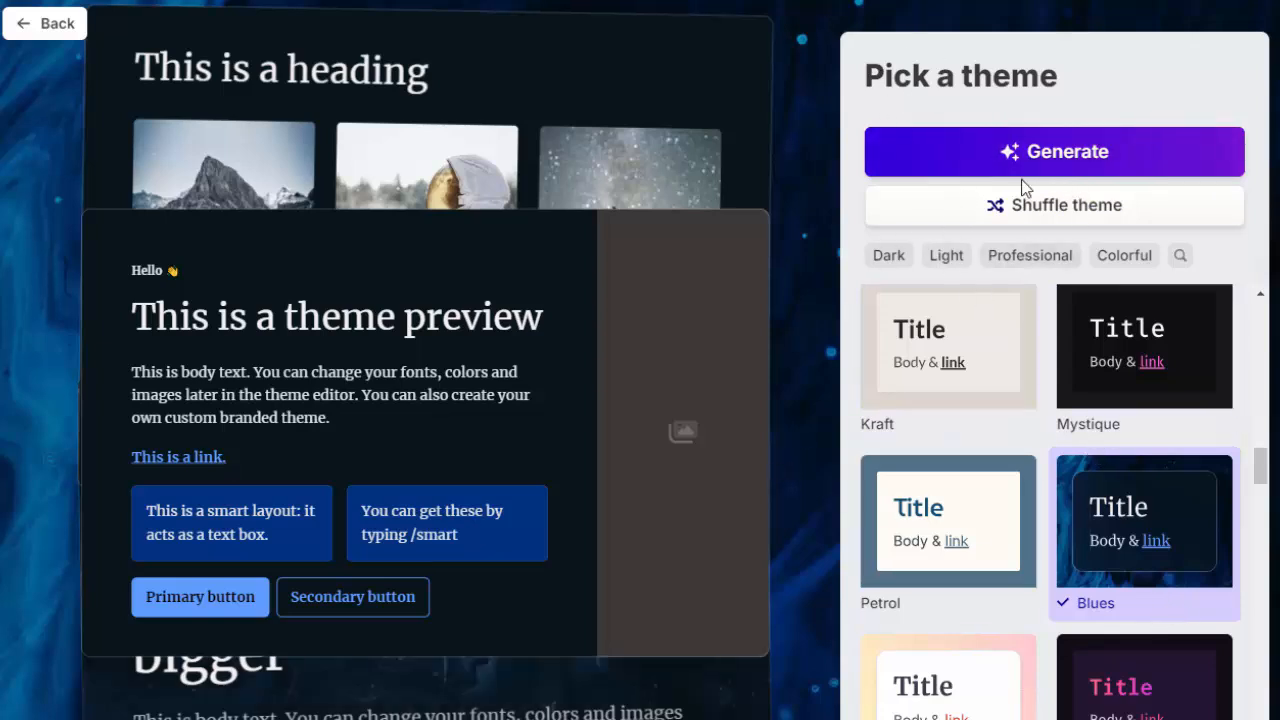
left_click(1051, 158)
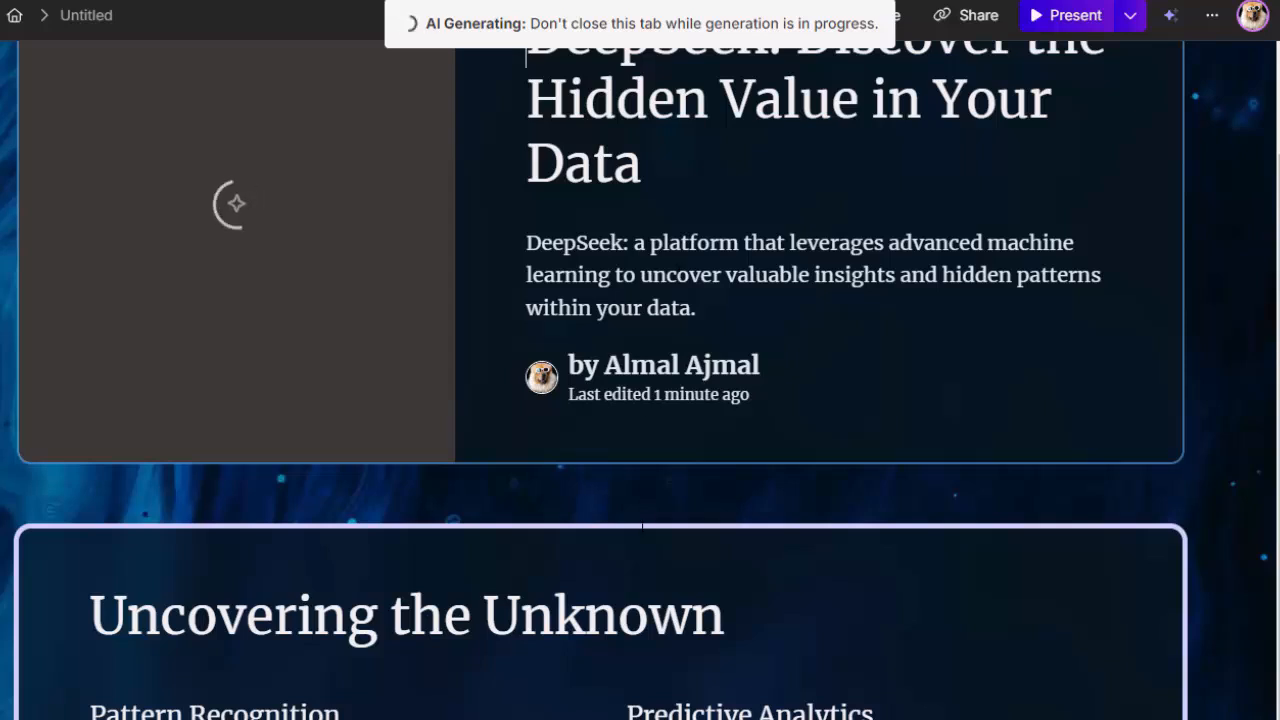
Step: Go through all three introductory tips shown over the generated presentation and finish the tour
scroll(447, 387, "up", 1)
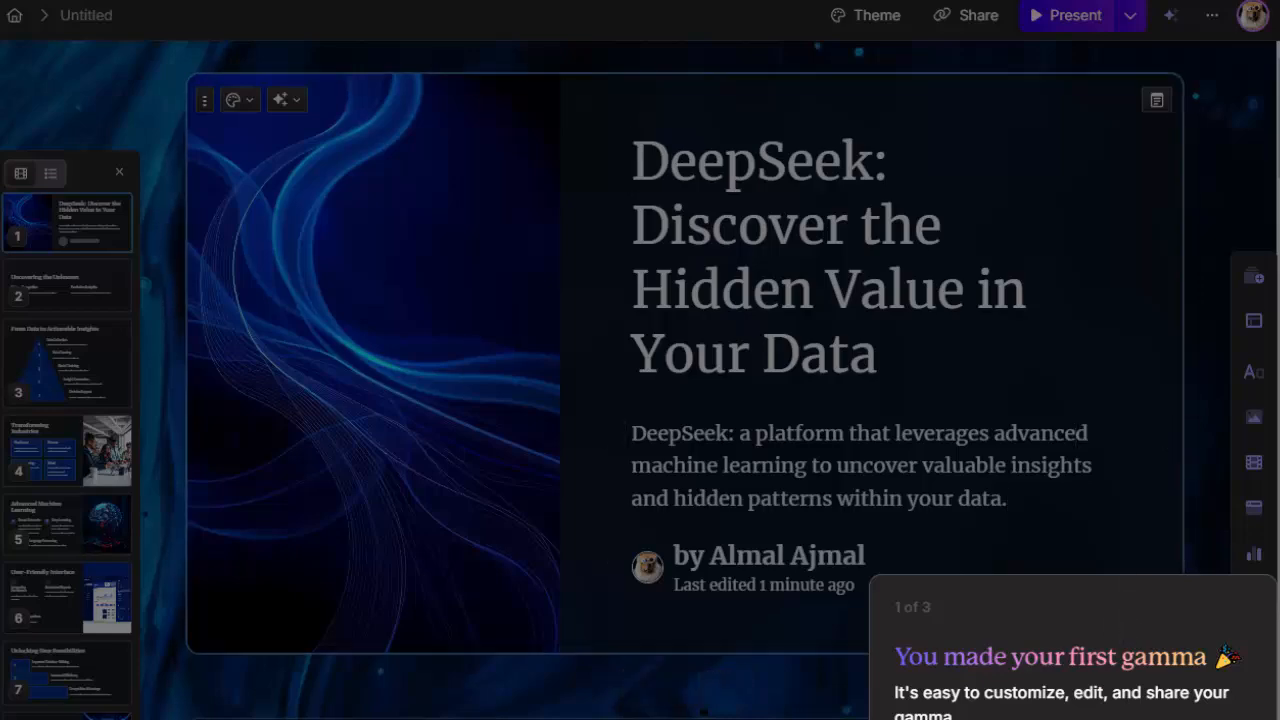
left_click(1190, 716)
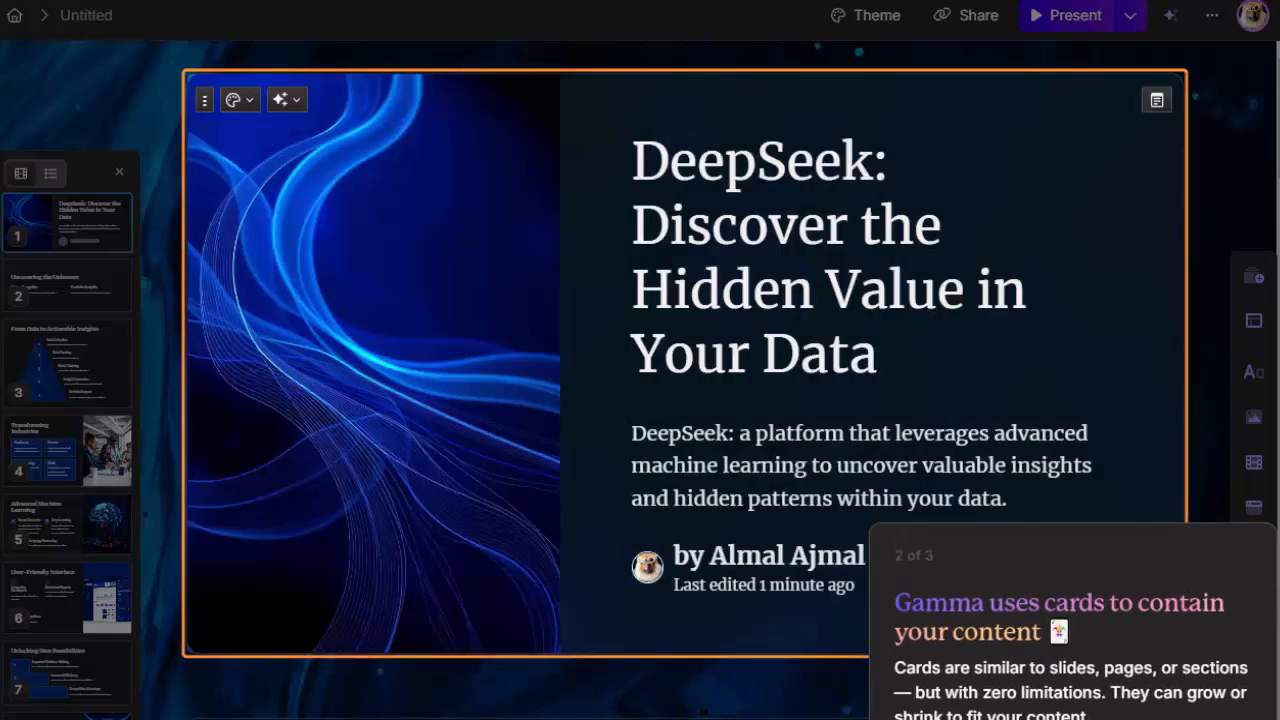
left_click(1190, 716)
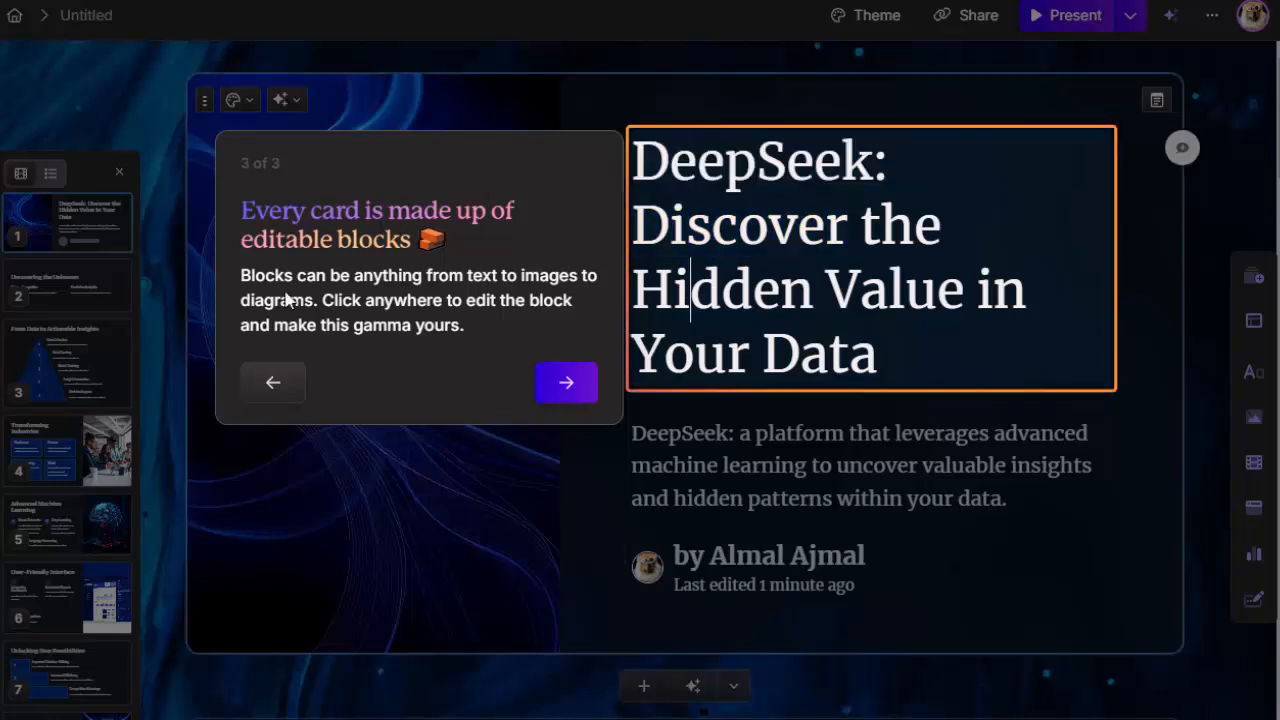
scroll(660, 550, "down", 3)
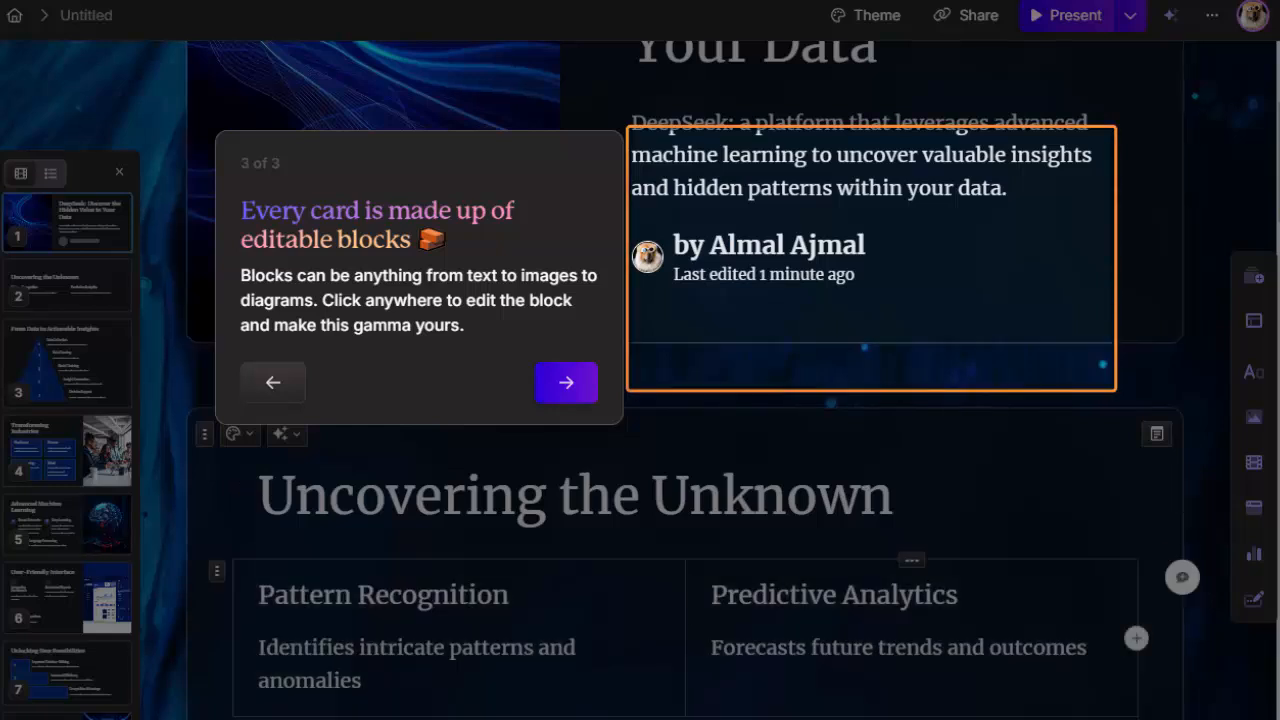
scroll(660, 550, "down", 3)
left_click(564, 381)
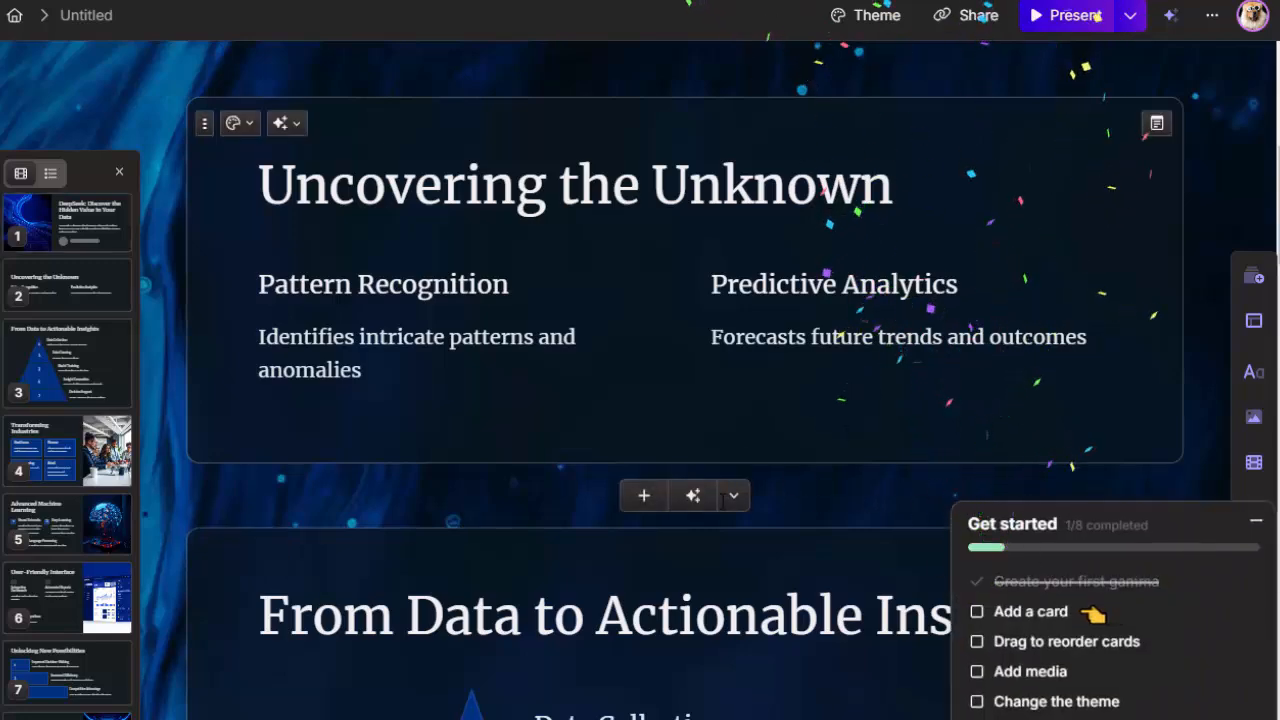
Step: Minimise the Get started checklist that covers part of the presentation's cards
scroll(1163, 491, "down", 3)
scroll(618, 480, "down", 3)
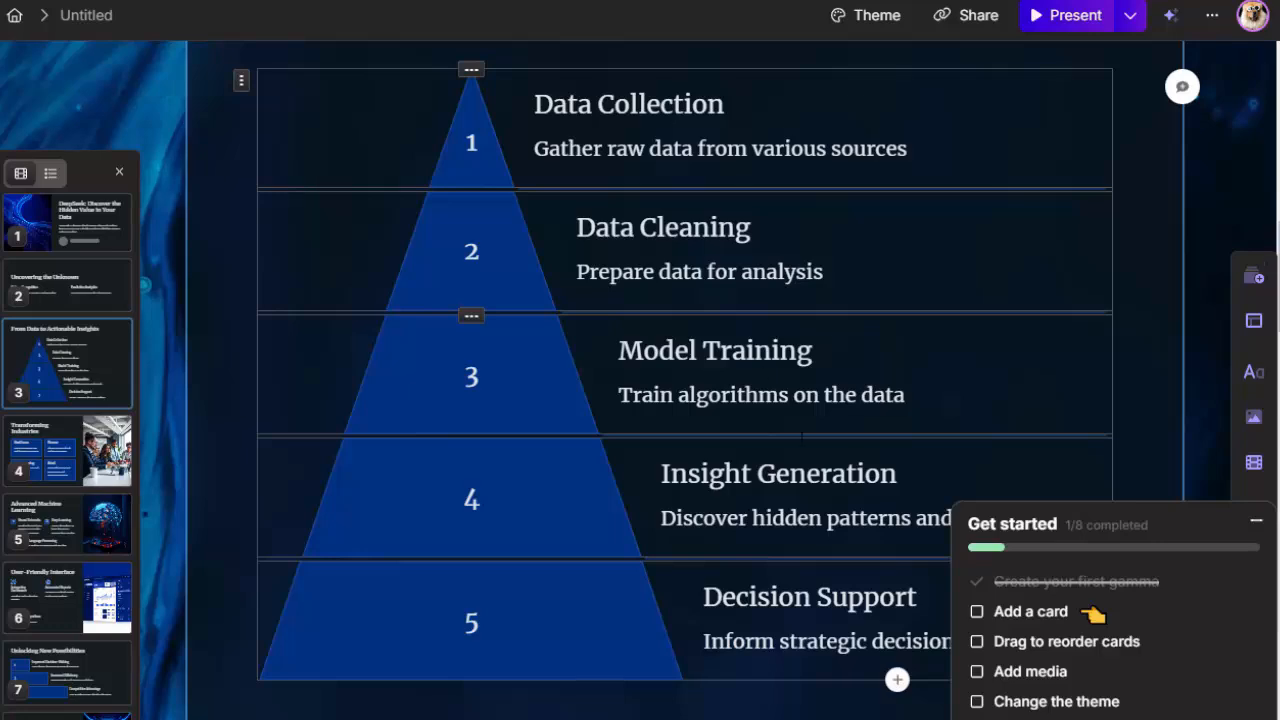
scroll(740, 603, "down", 8)
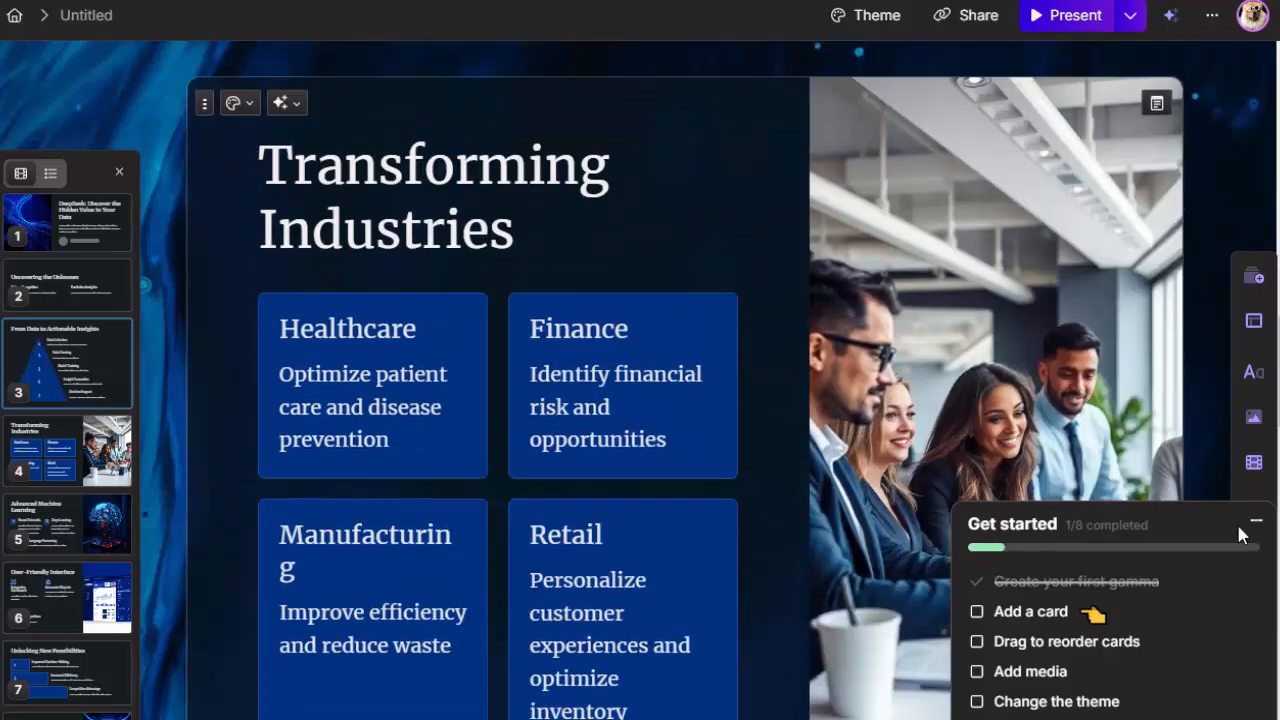
left_click(1250, 526)
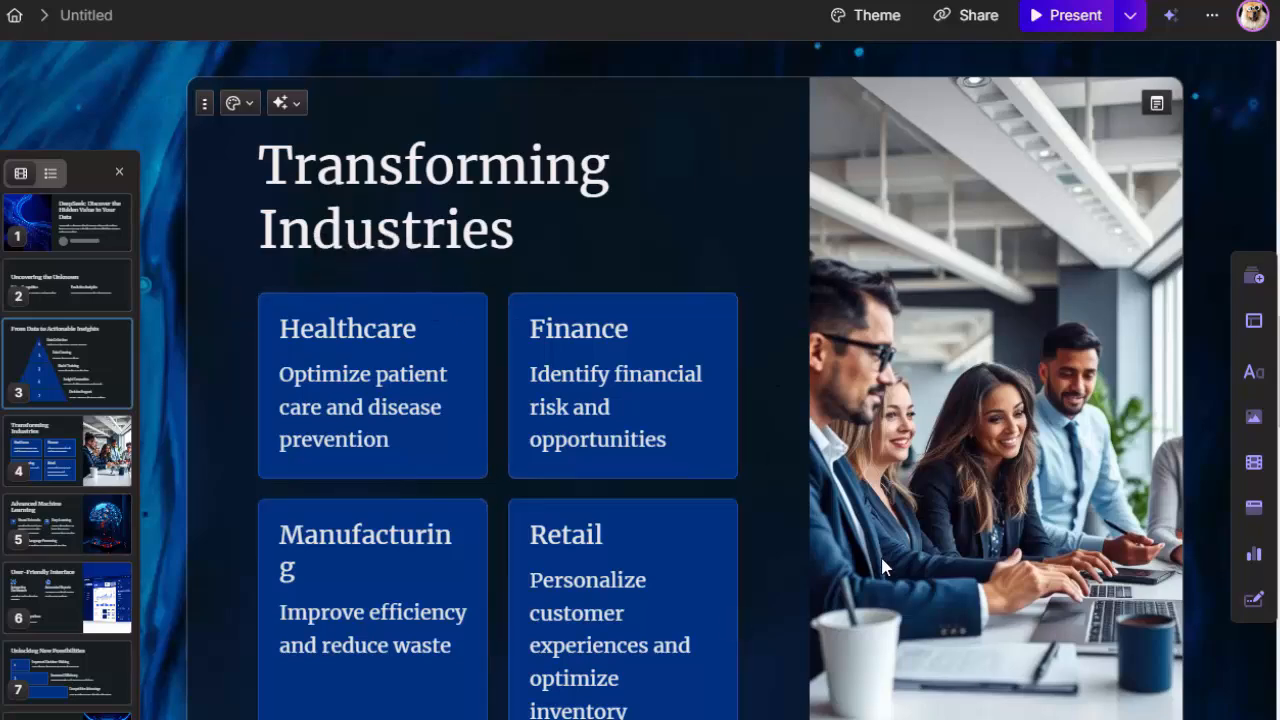
Step: Examine the generated cards from "Transforming Industries" through the closing "Get Started with DeepSeek" card
scroll(830, 700, "down", 7)
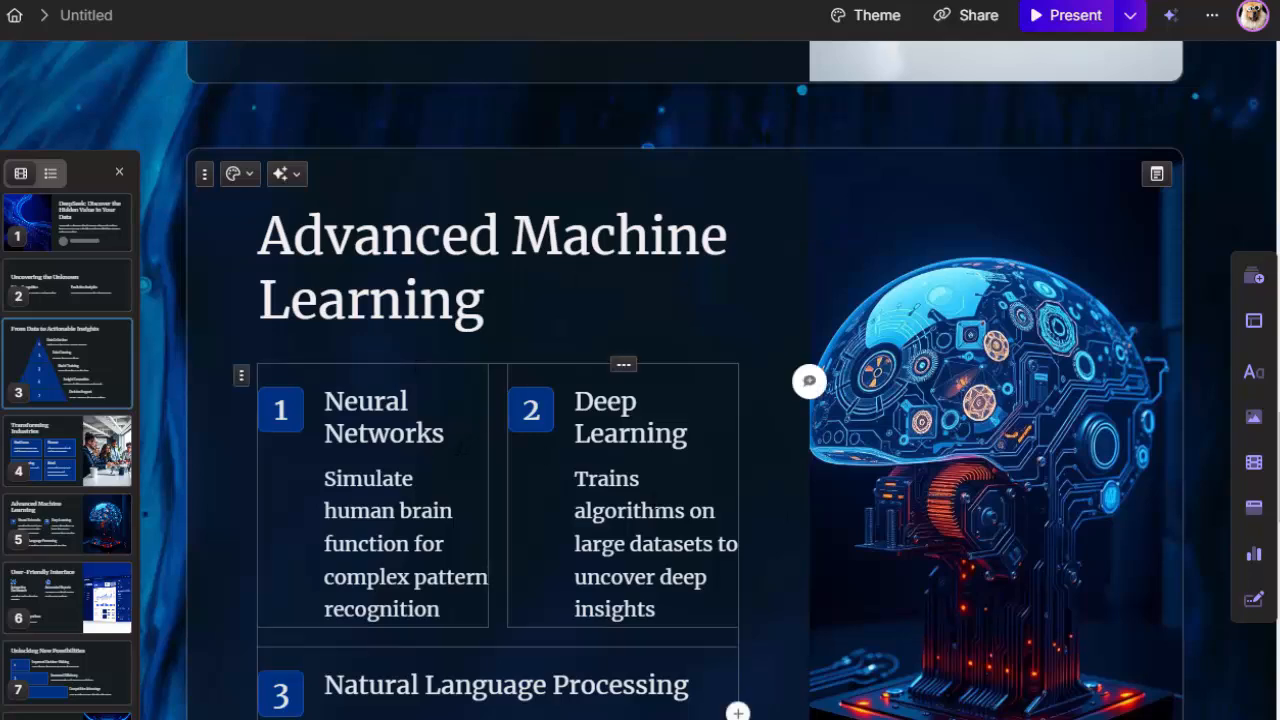
scroll(638, 543, "down", 3)
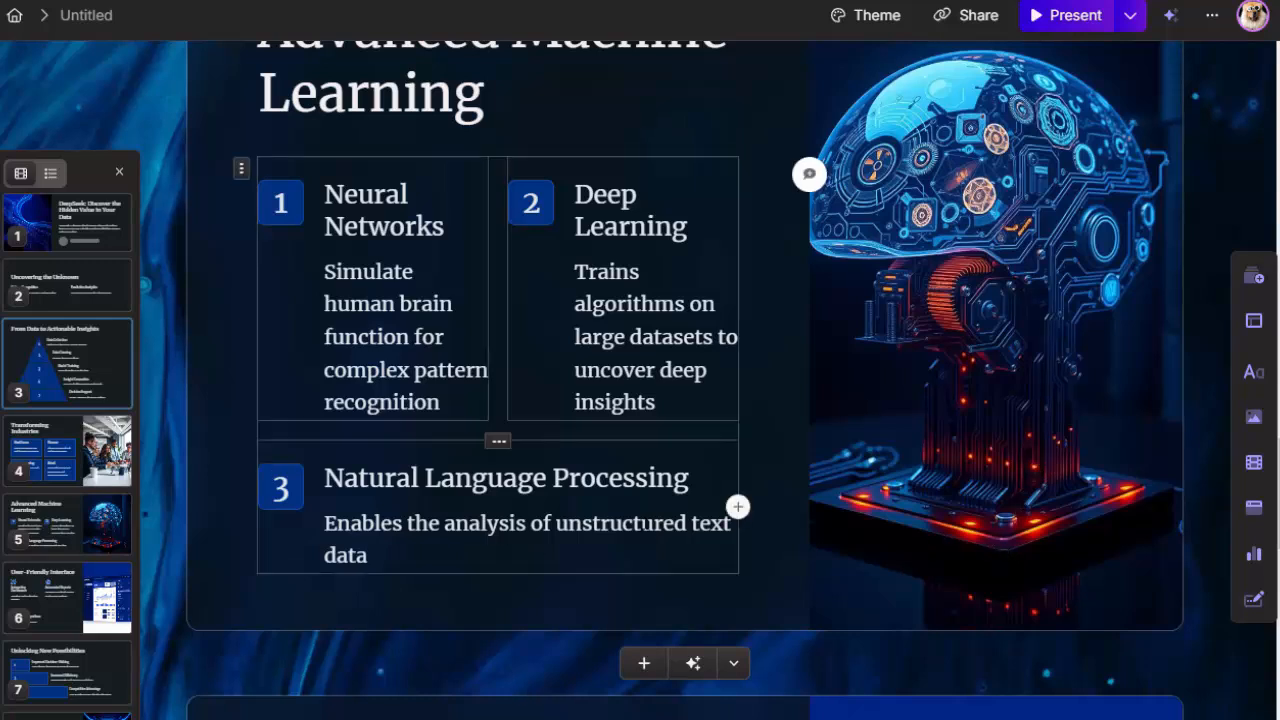
scroll(287, 430, "down", 4)
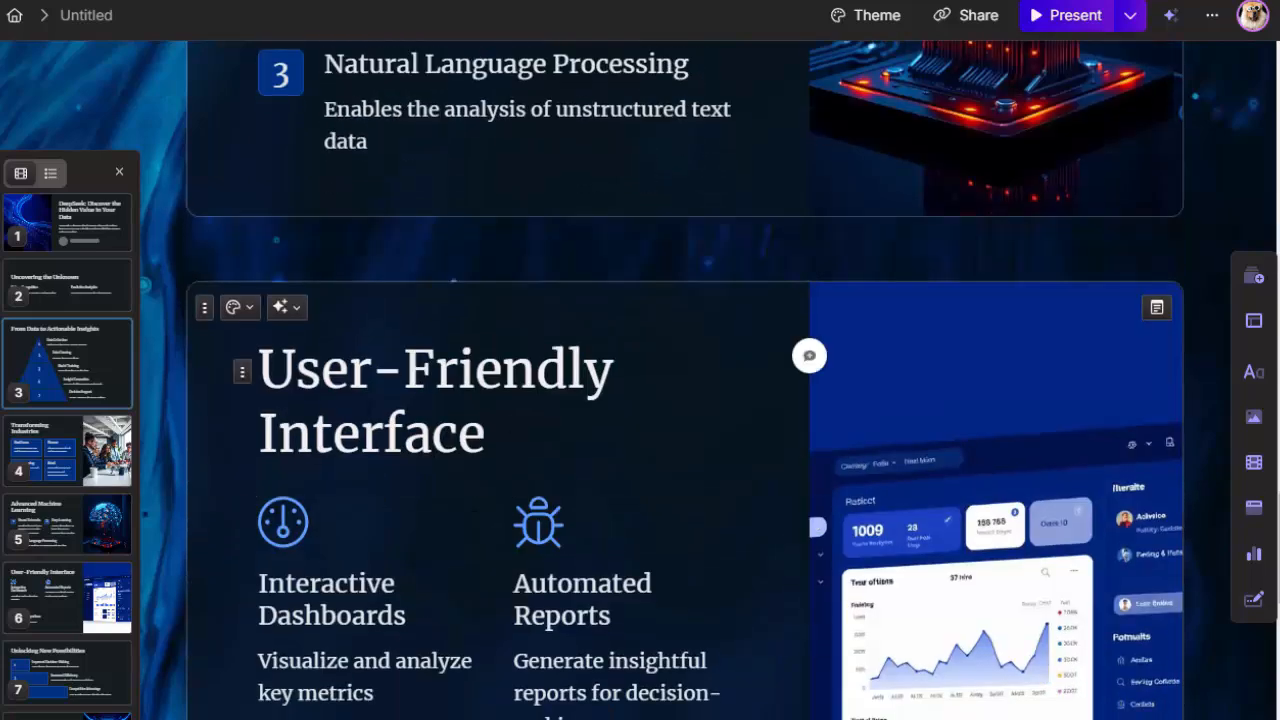
scroll(480, 480, "down", 4)
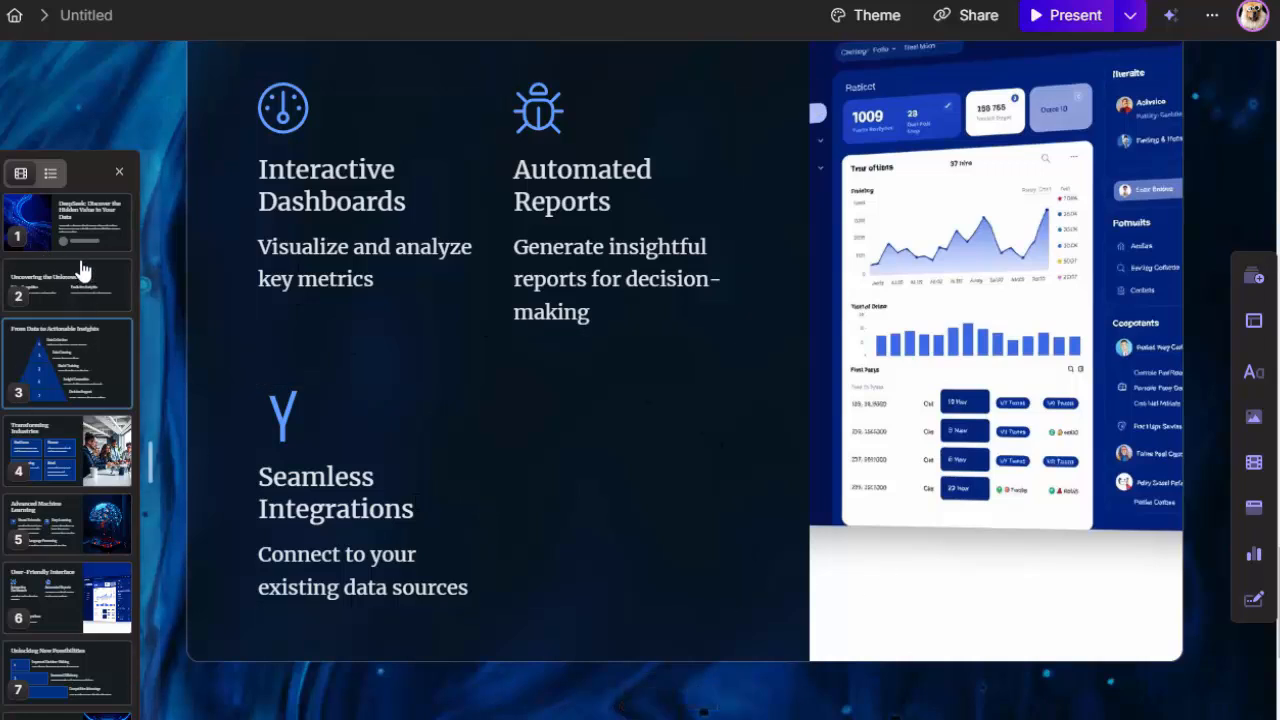
scroll(535, 613, "down", 6)
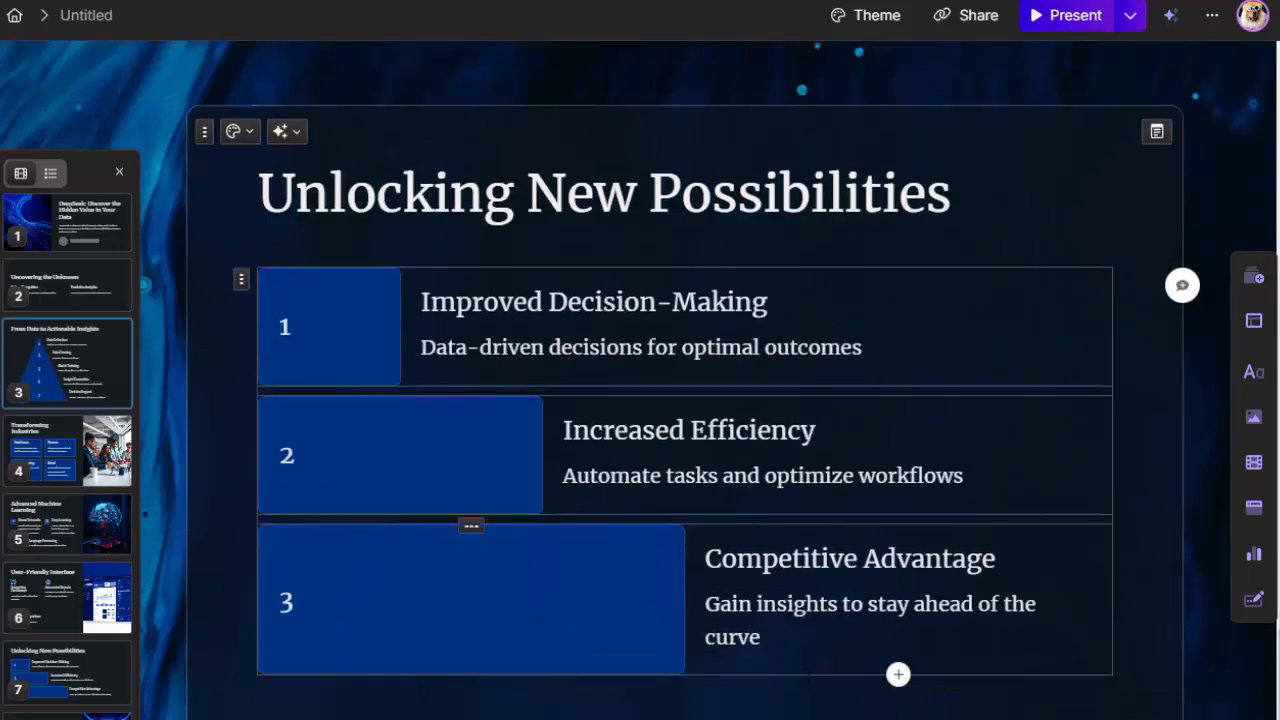
scroll(867, 655, "down", 5)
scroll(867, 655, "down", 3)
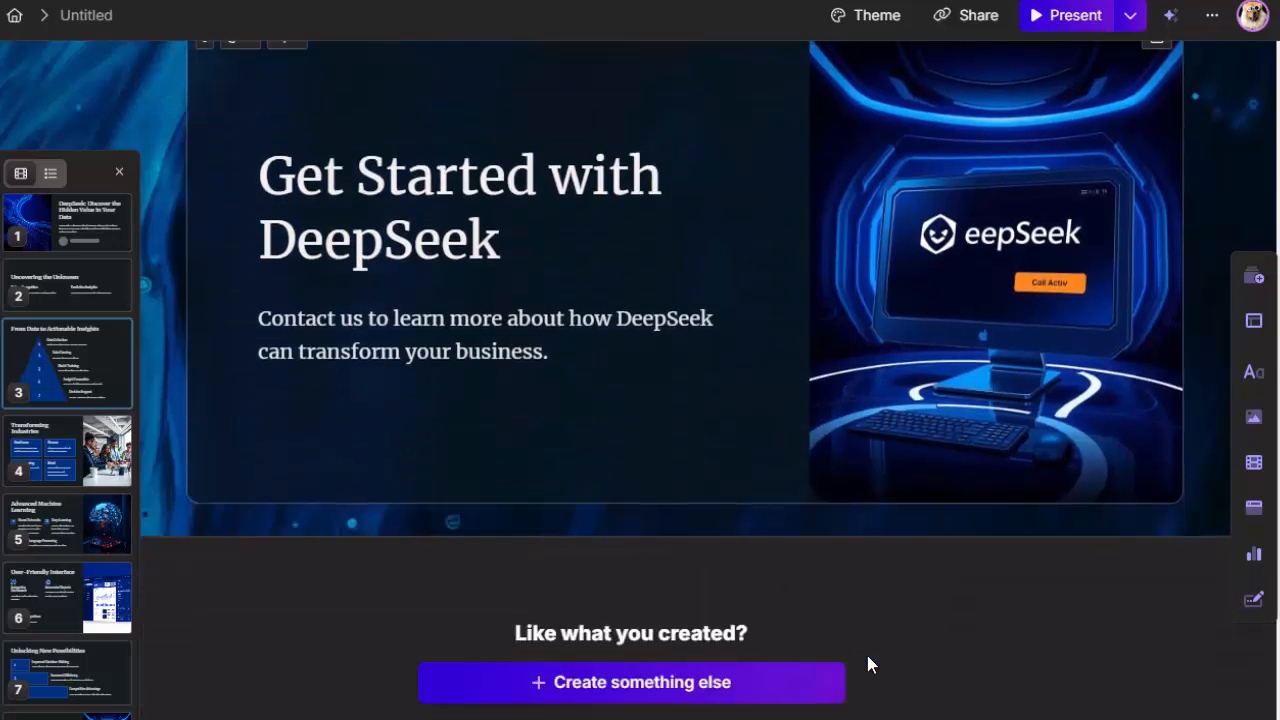
scroll(870, 665, "down", 1)
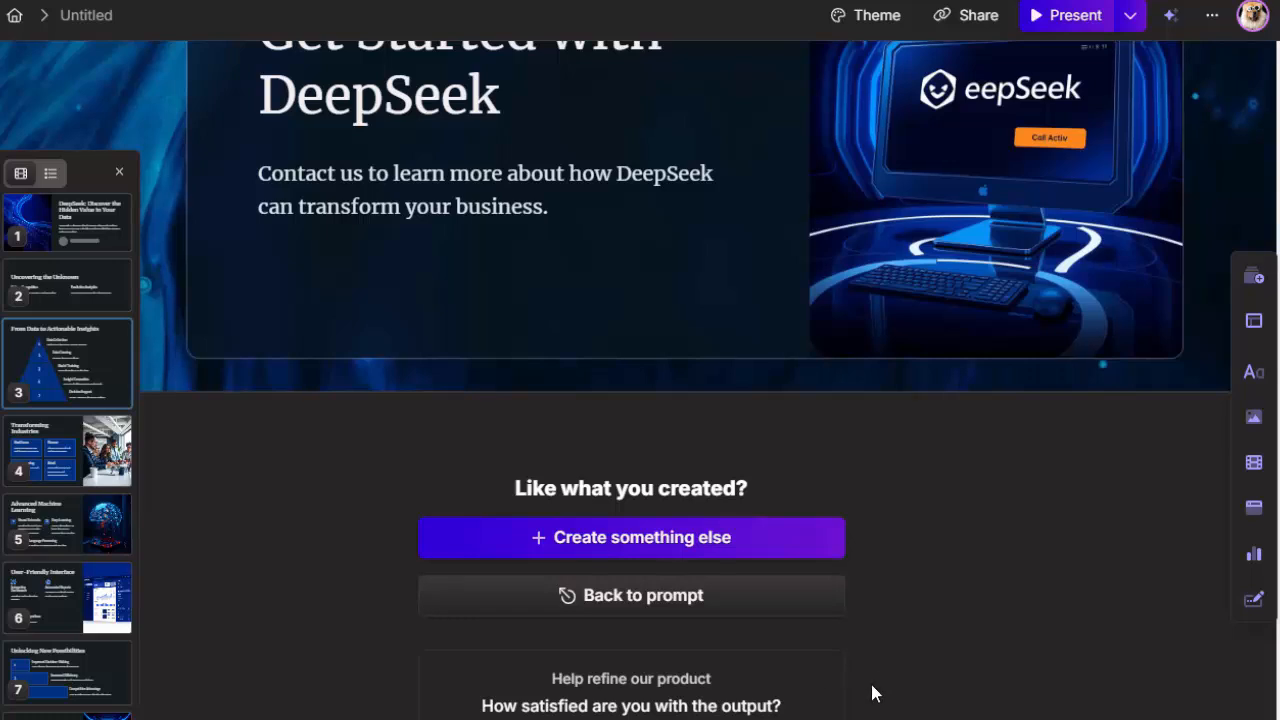
scroll(890, 697, "up", 3)
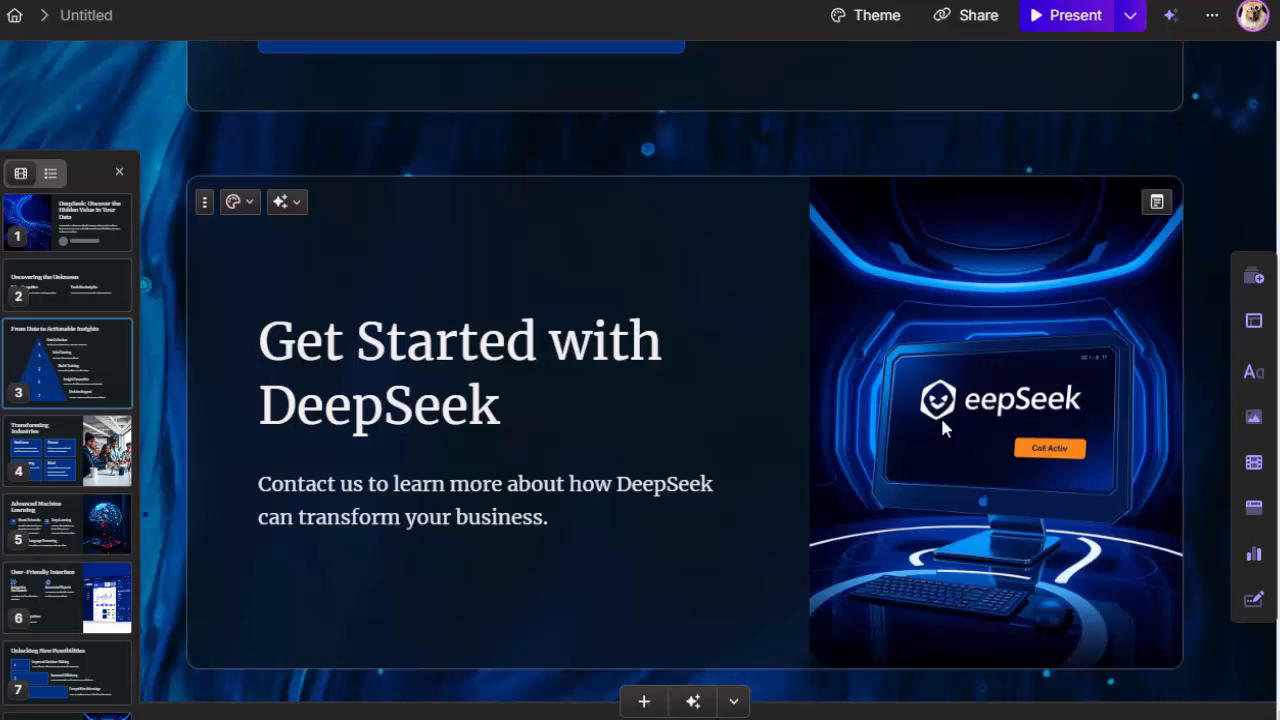
scroll(563, 503, "up", 4)
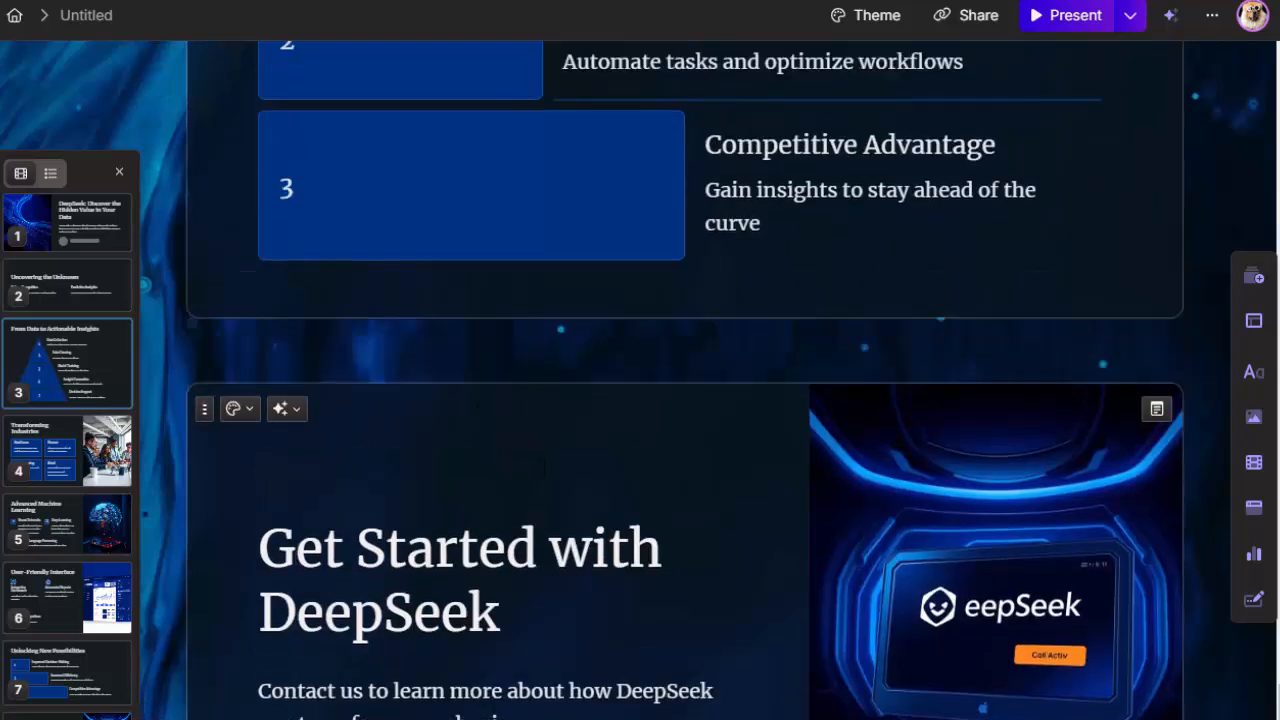
Step: Export all cards of the presentation as PNGs and close the sharing dialog
scroll(563, 503, "up", 14)
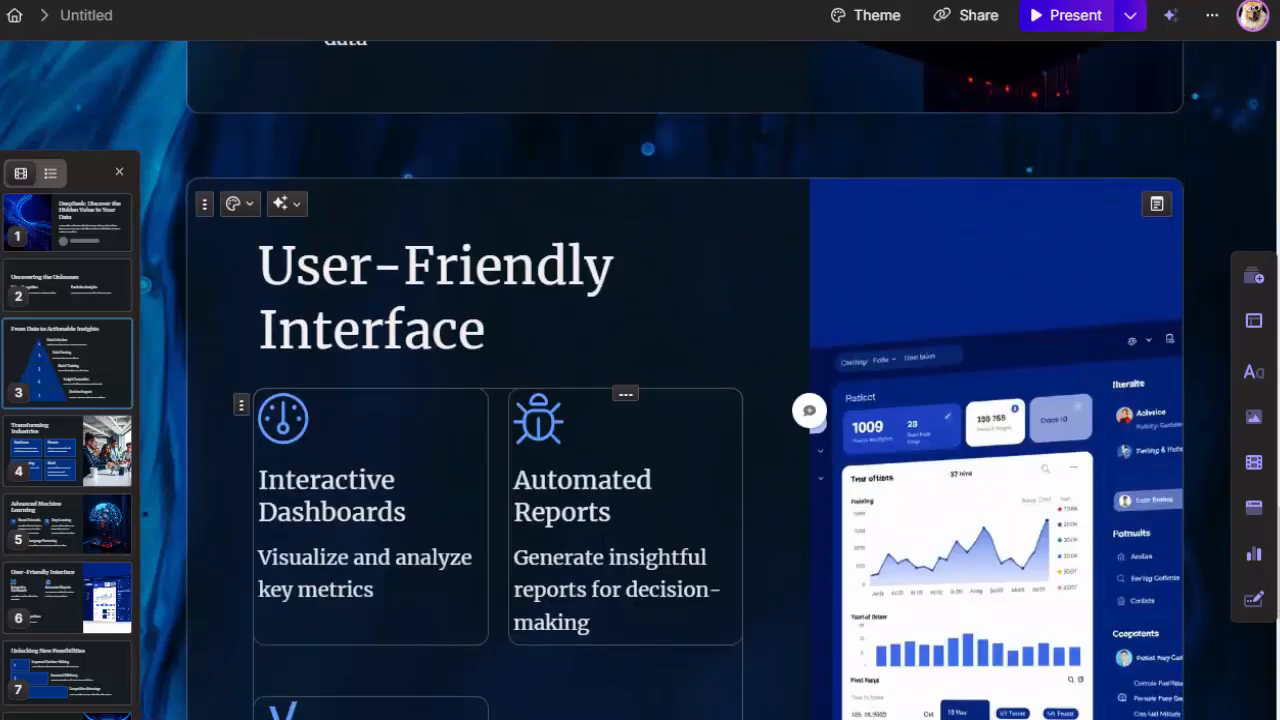
scroll(609, 558, "up", 15)
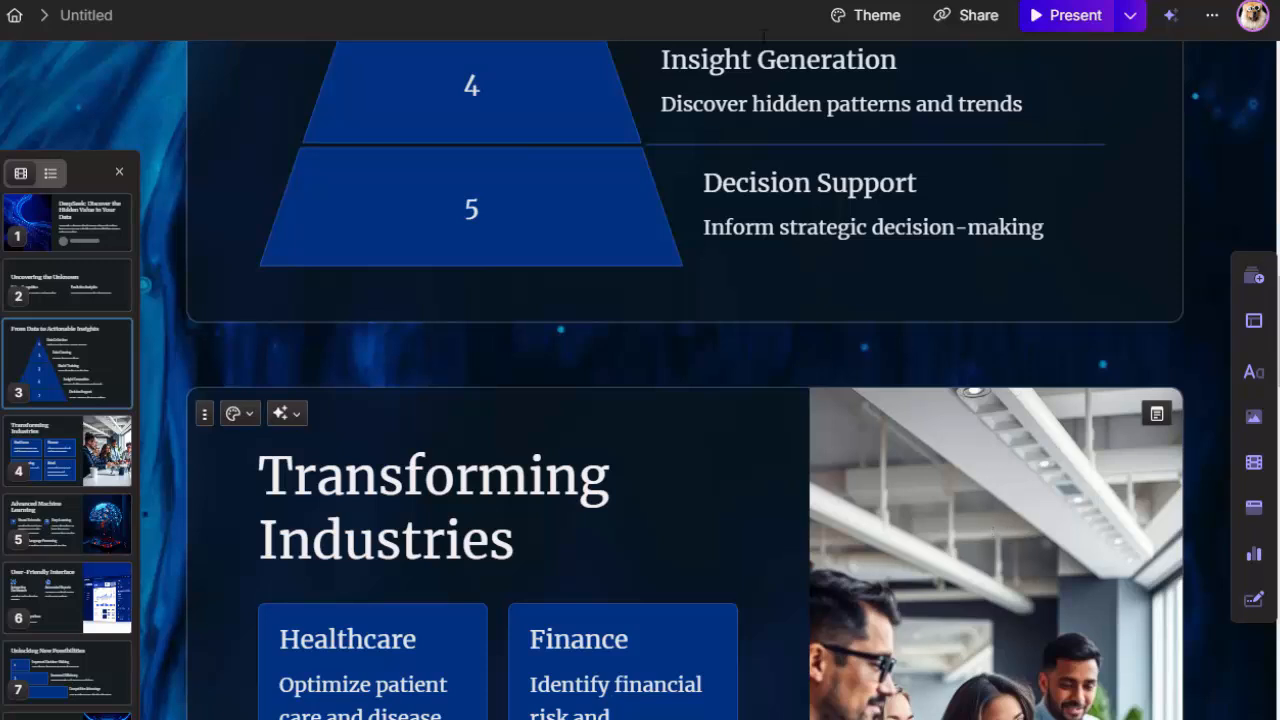
left_click(1212, 22)
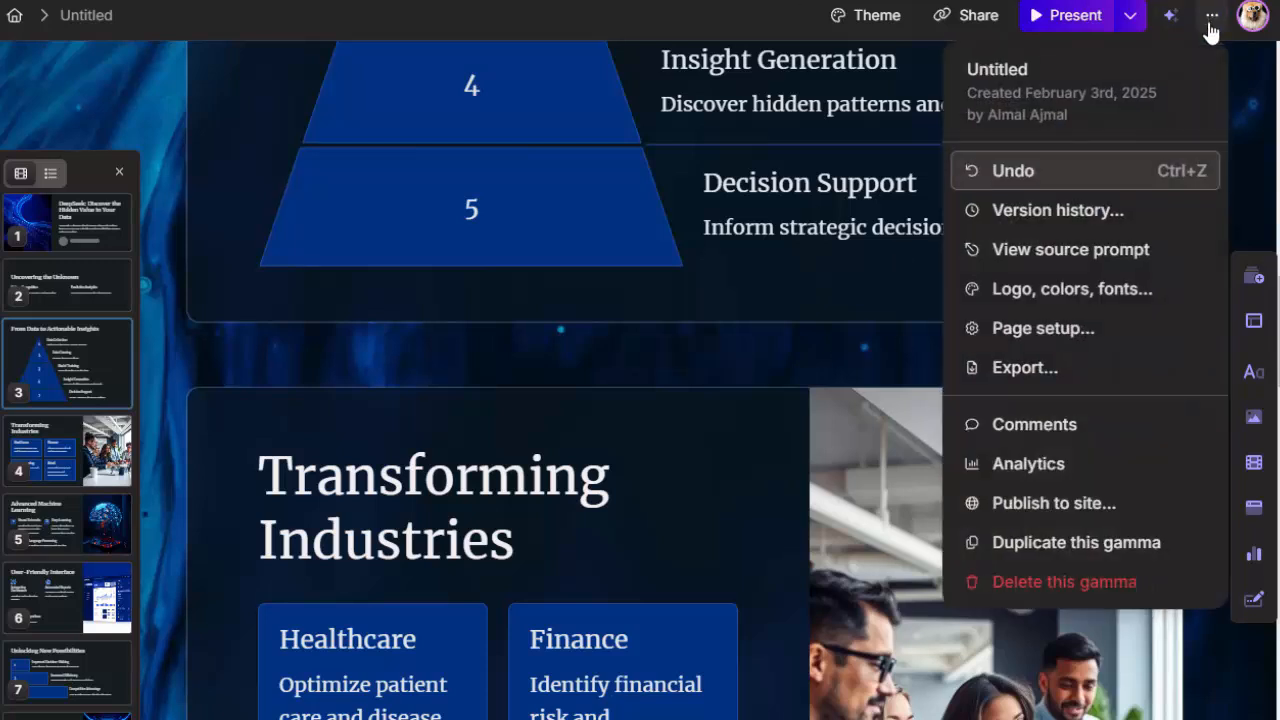
left_click(1025, 370)
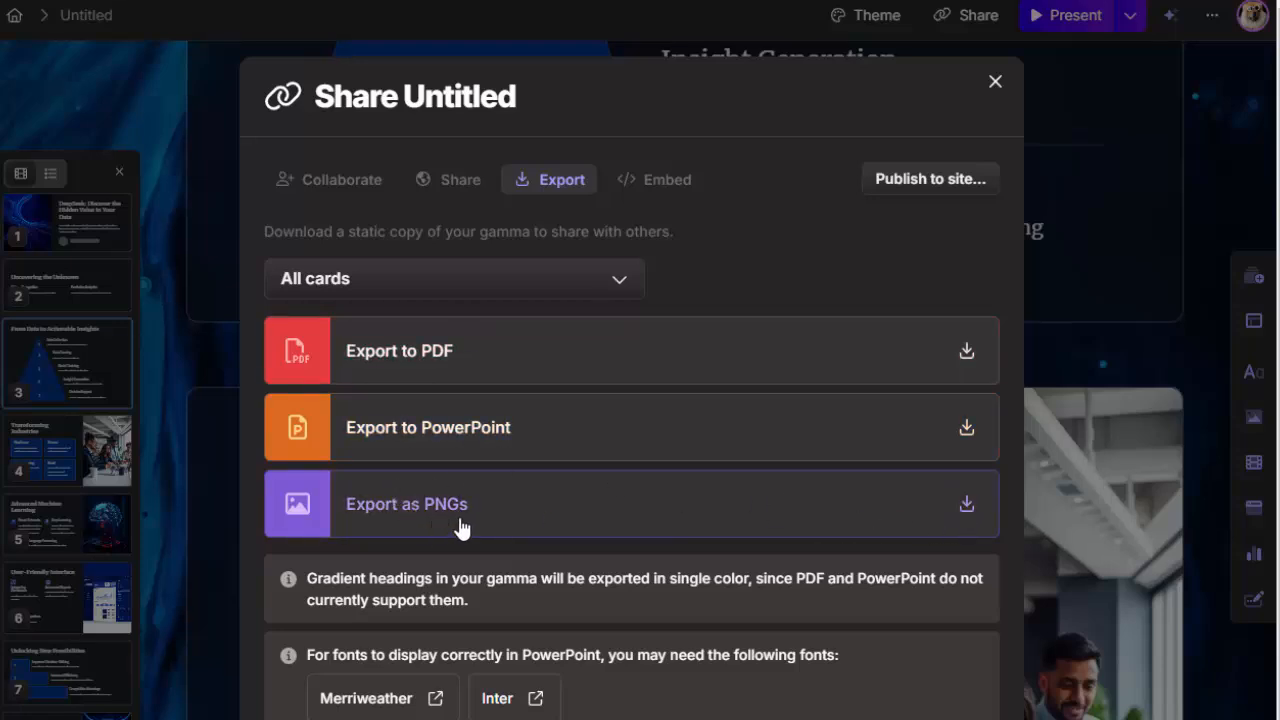
left_click(967, 514)
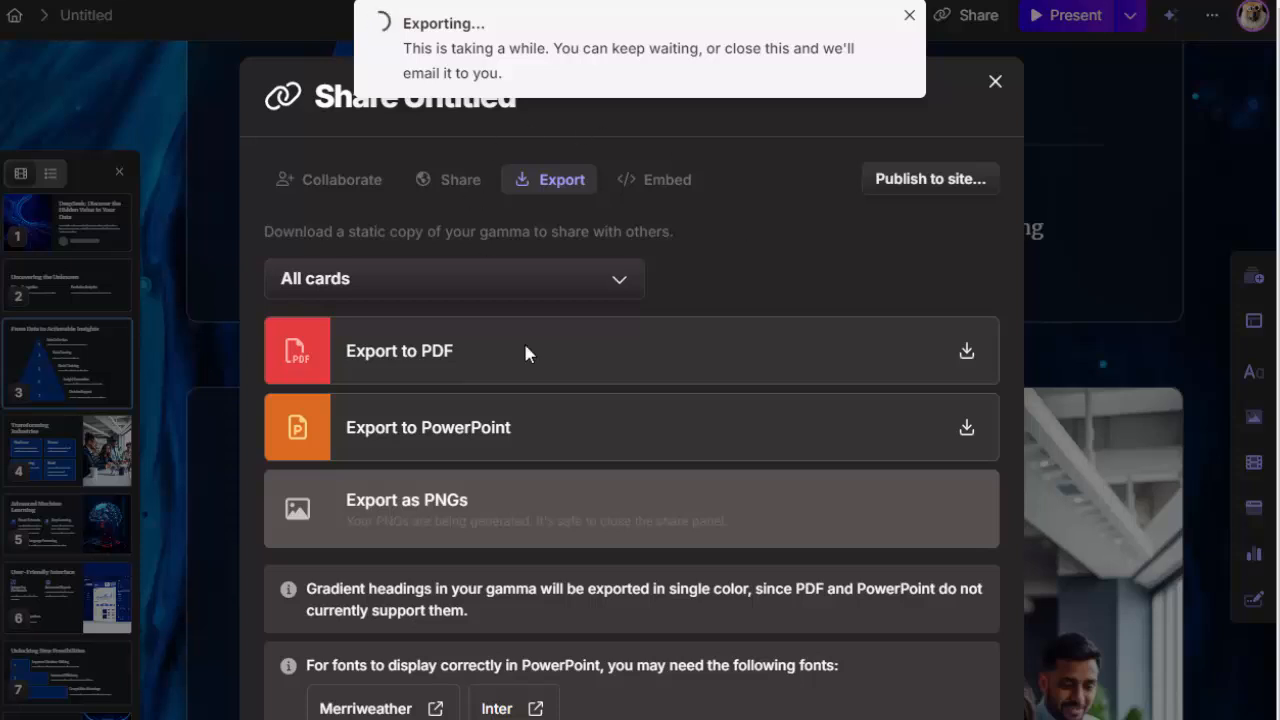
scroll(600, 520, "down", 2)
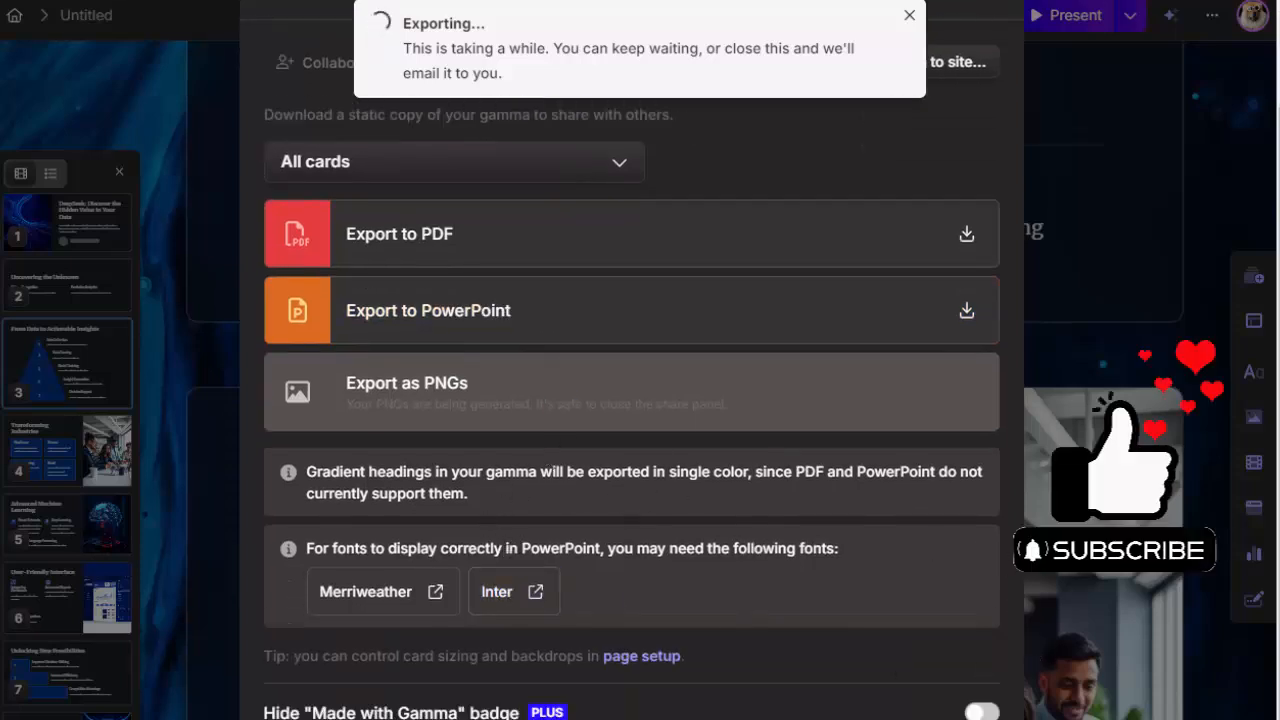
key("Escape")
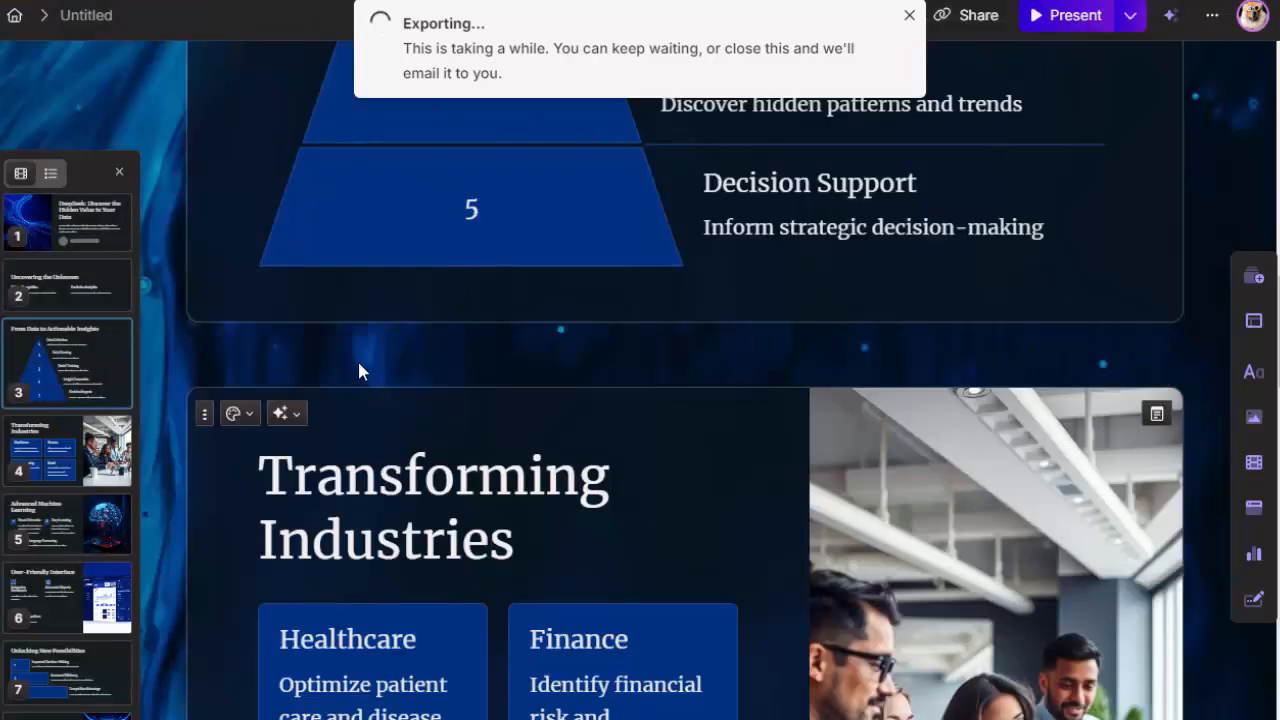
Step: Look over the cards from the title card down to "Advanced Machine Learning" while the export runs
scroll(466, 475, "up", 3)
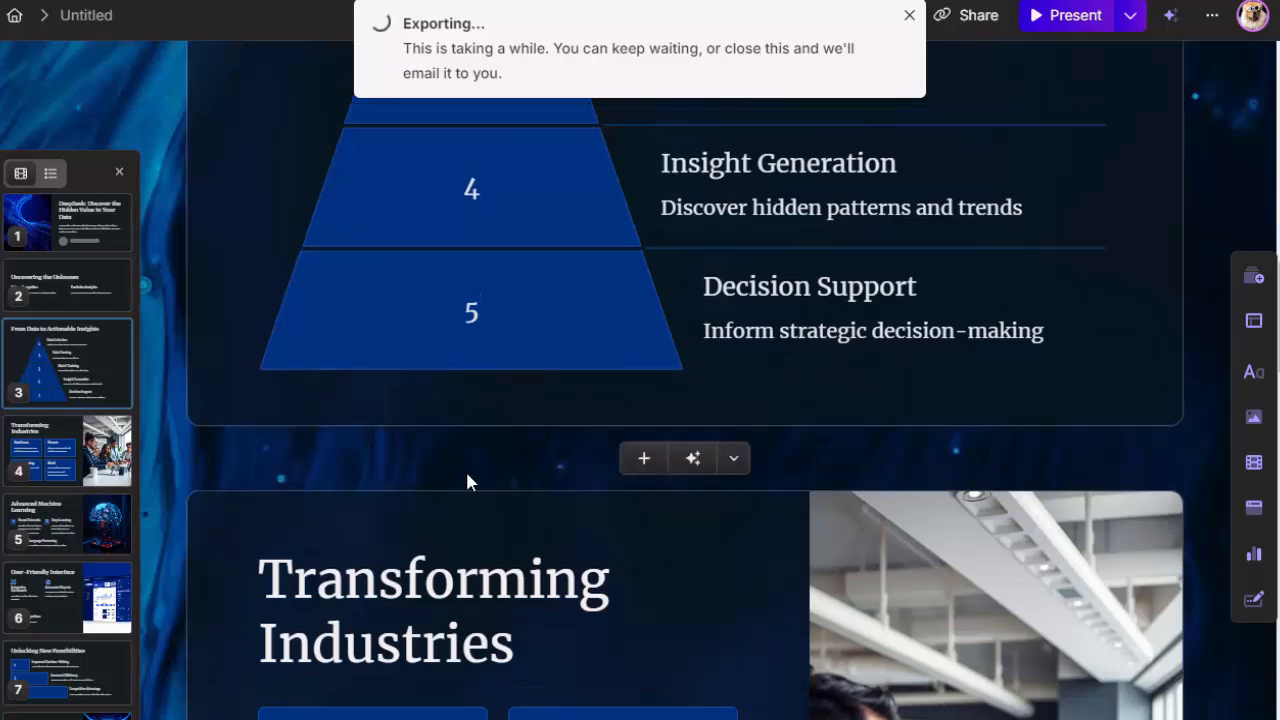
scroll(522, 518, "up", 12)
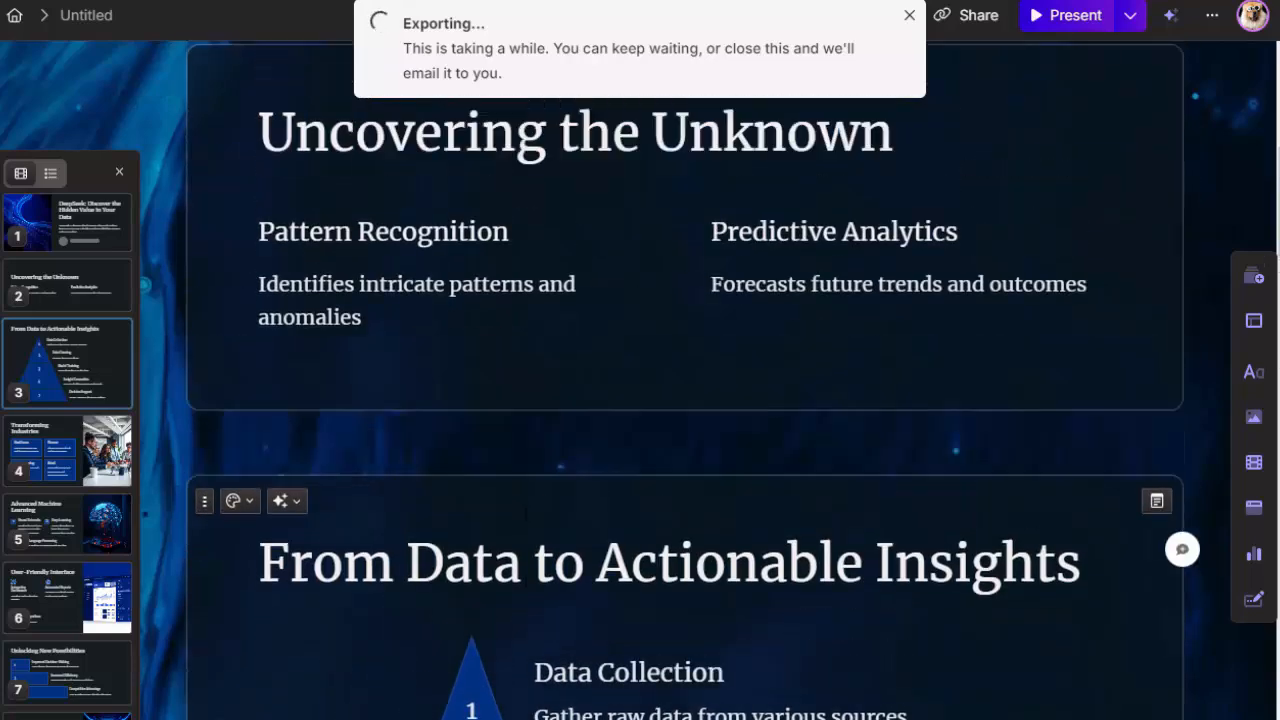
scroll(685, 380, "up", 2)
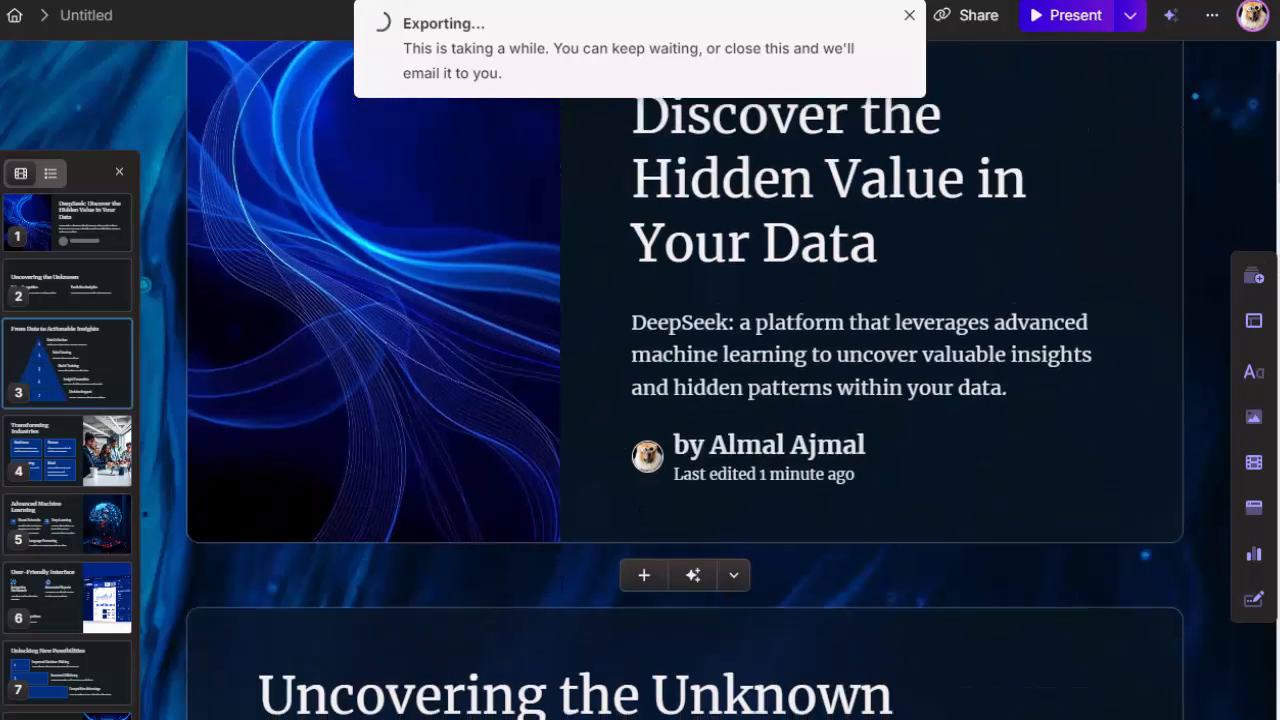
scroll(685, 380, "down", 6)
scroll(571, 562, "down", 7)
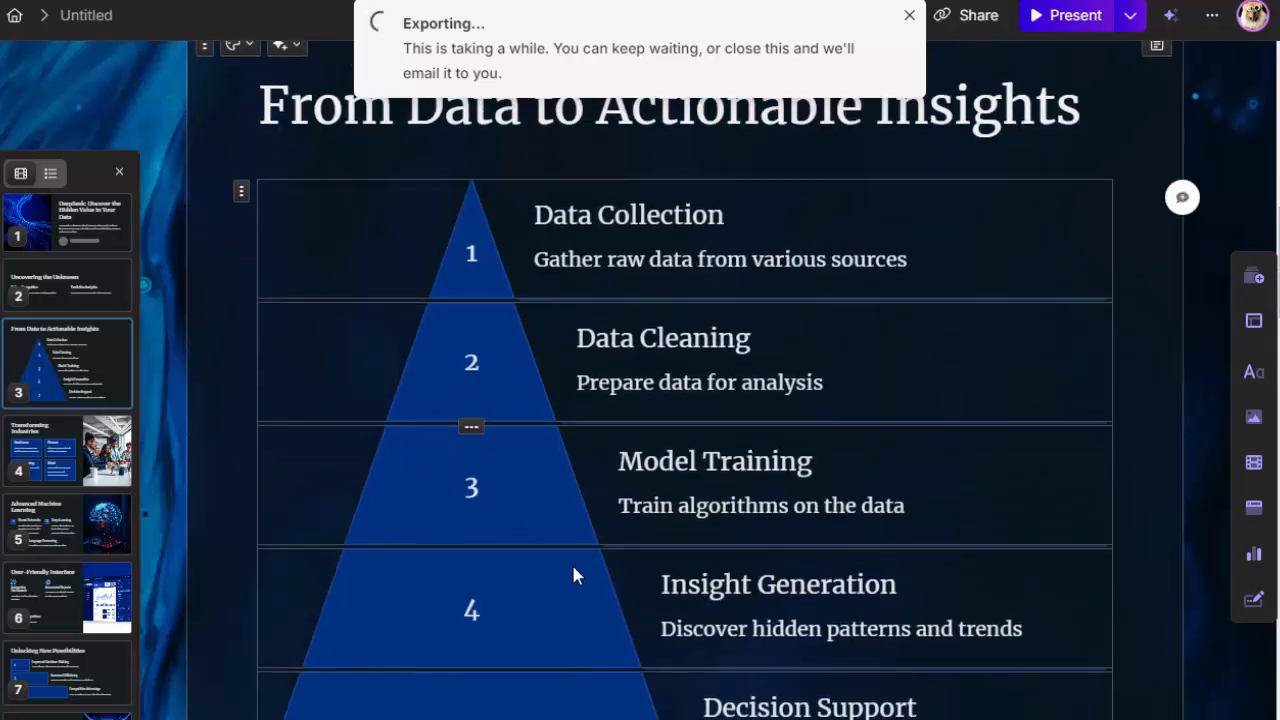
scroll(776, 622, "down", 3)
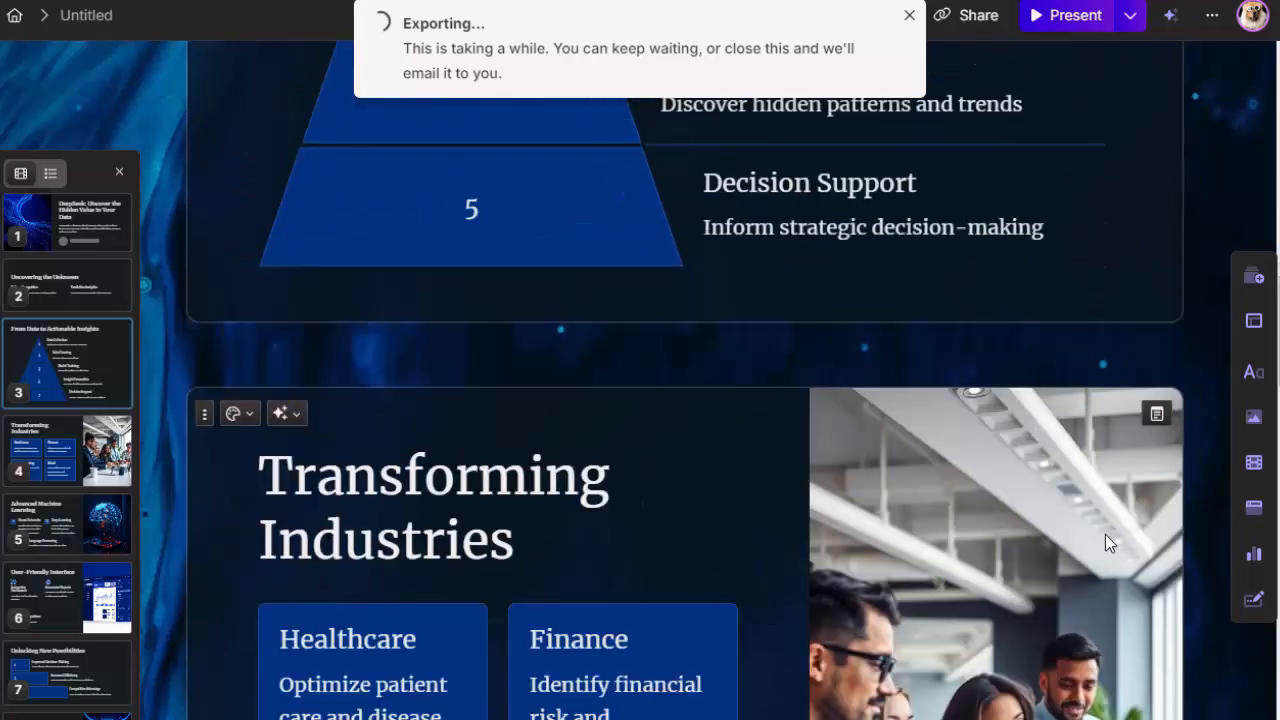
scroll(1106, 537, "down", 4)
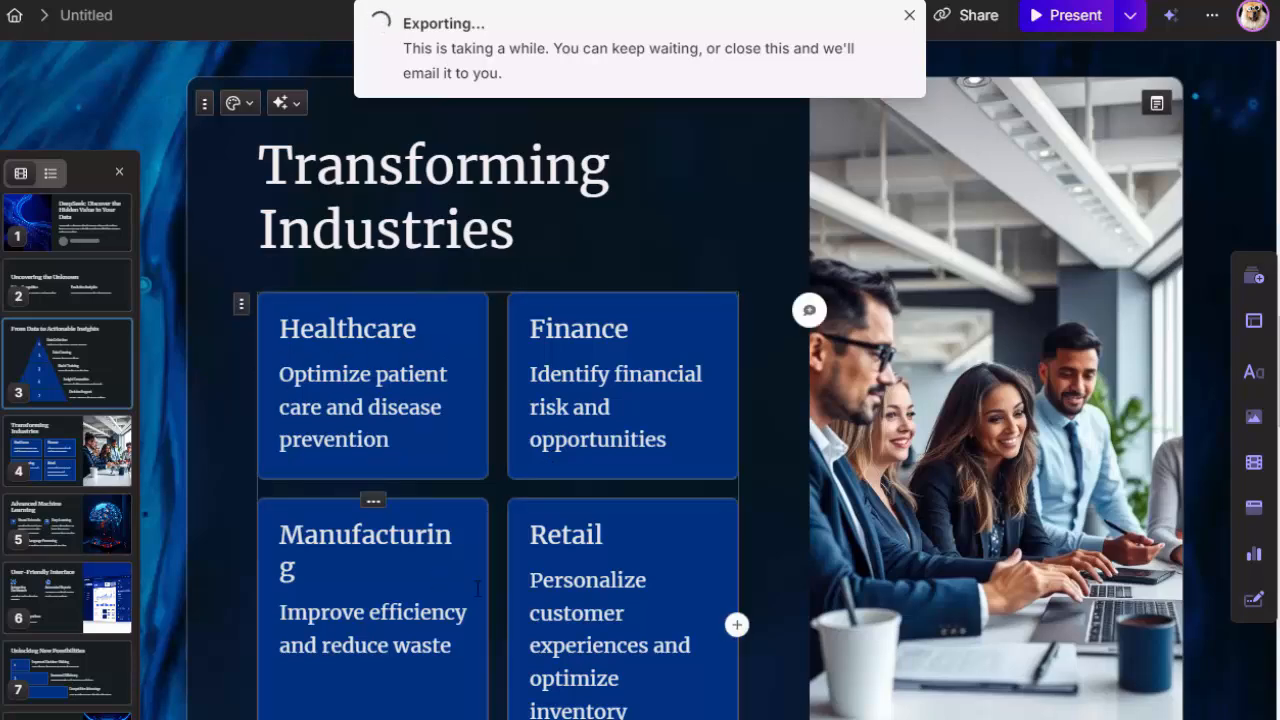
scroll(563, 588, "down", 8)
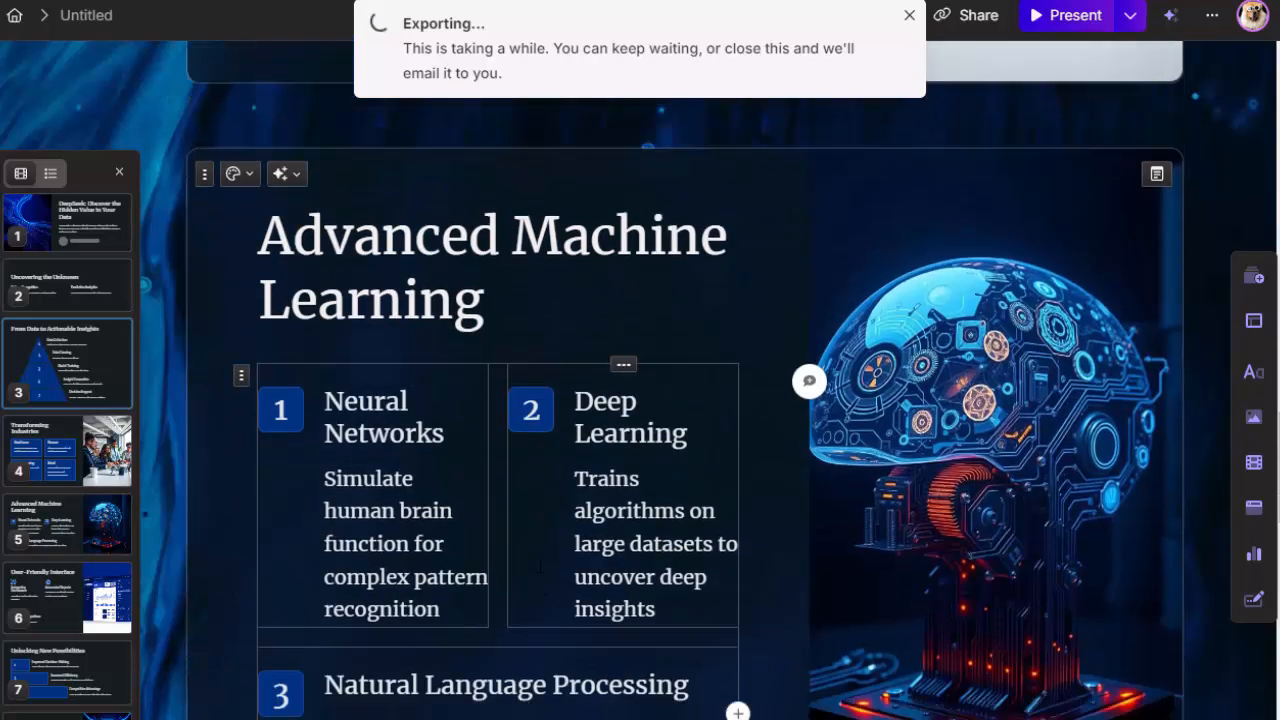
Step: Delete the word "Learning" from the "Advanced Machine Learning" card's heading
scroll(456, 440, "up", 1)
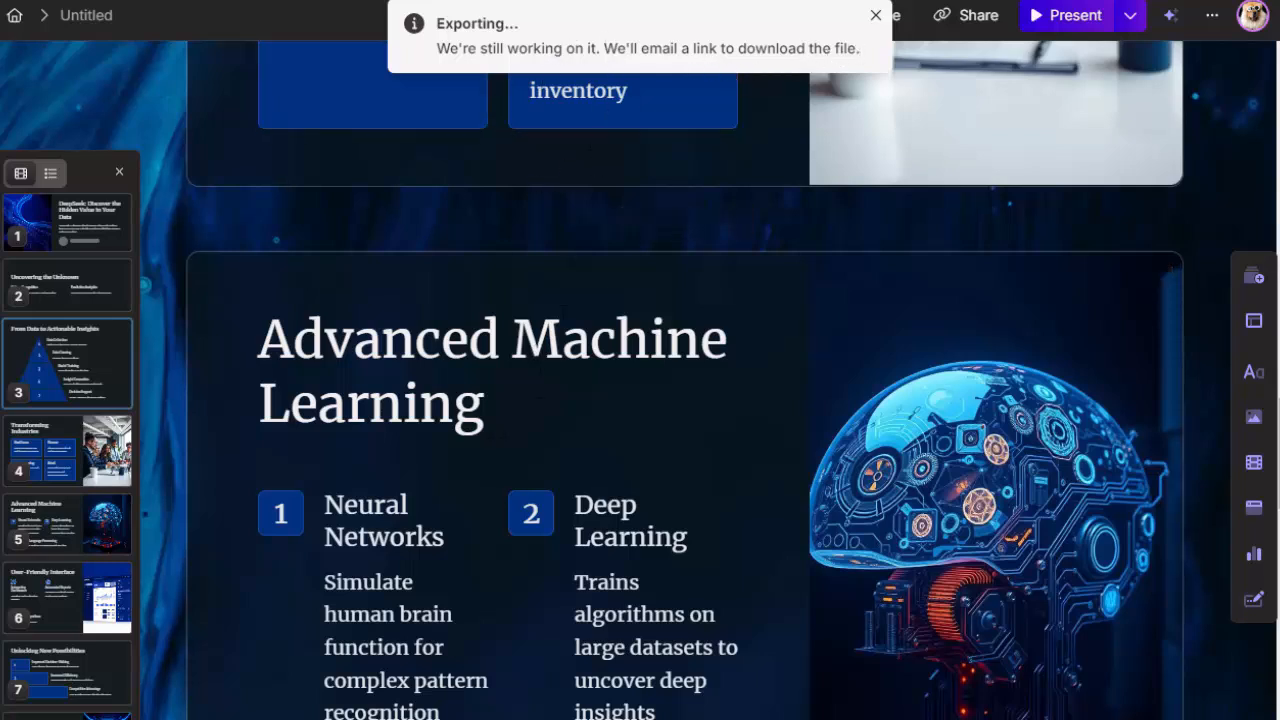
double_click(562, 340)
left_click(482, 418)
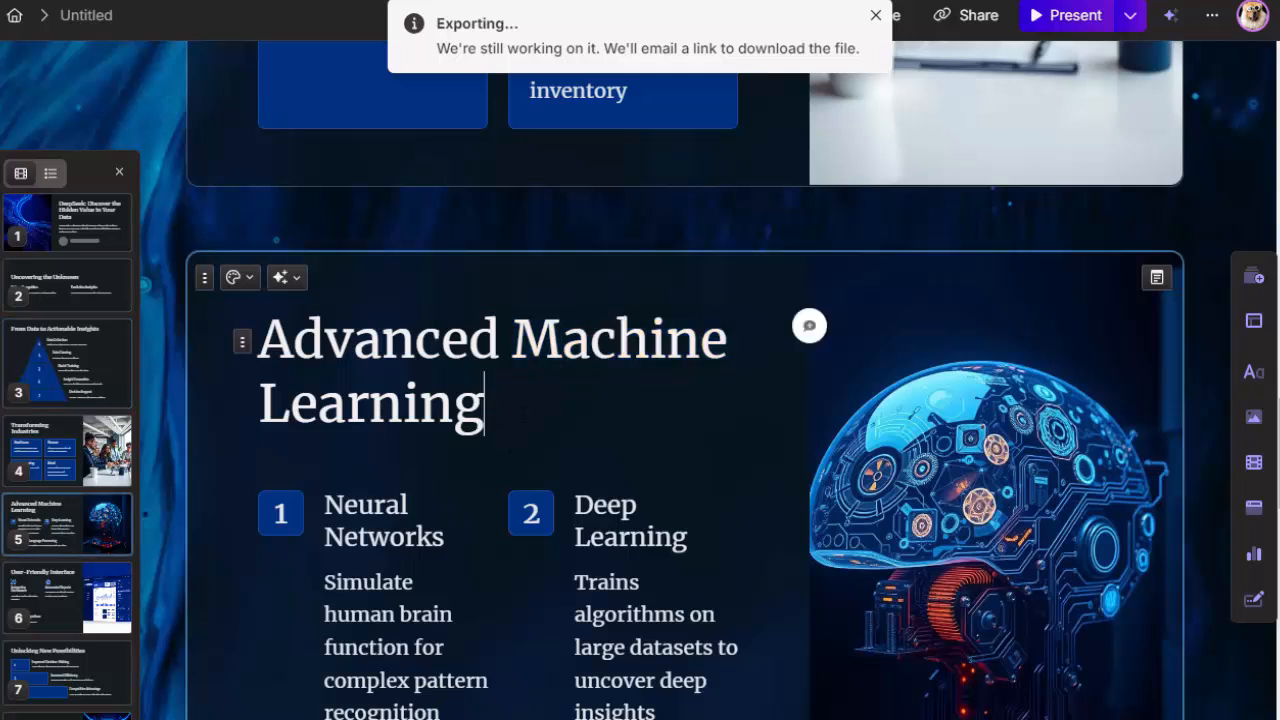
key("BackSpace")
key("BackSpace")
key("BackSpace")
key("BackSpace")
key("BackSpace")
key("BackSpace")
key("BackSpace")
key("BackSpace")
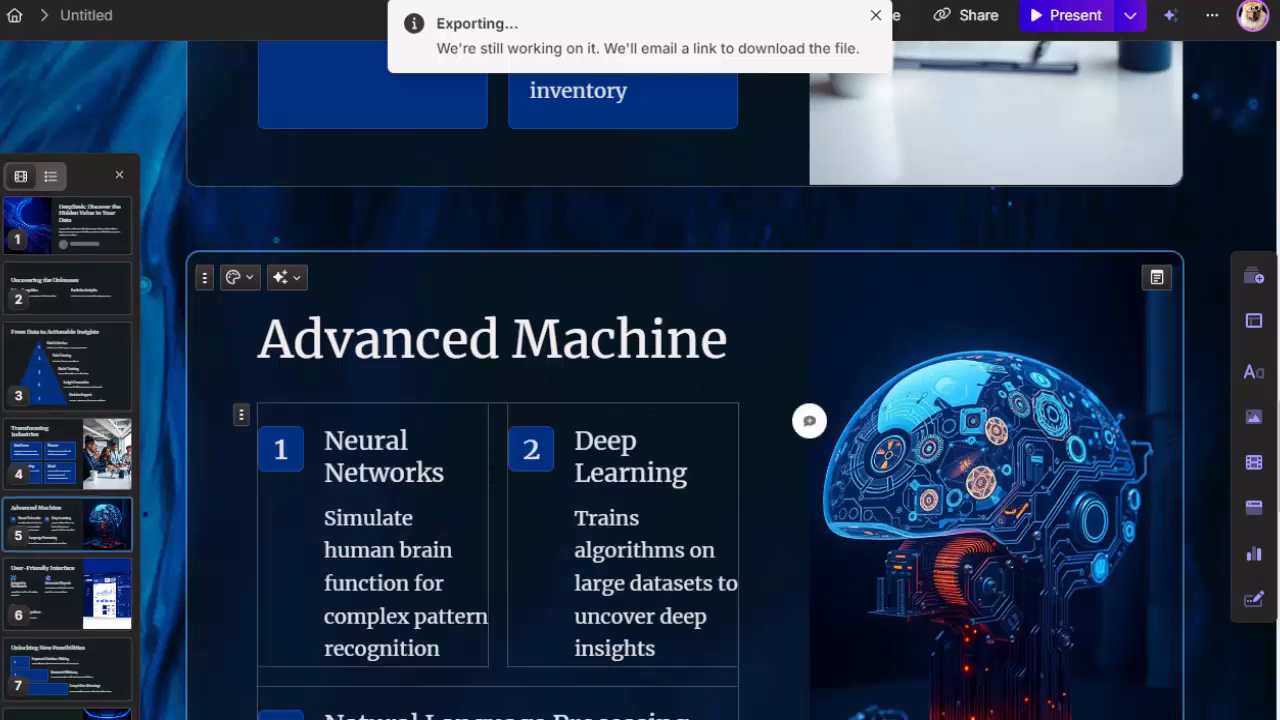
Step: Return to the title card and review all cards through the closing "Get Started with DeepSeek" card
scroll(790, 555, "up", 7)
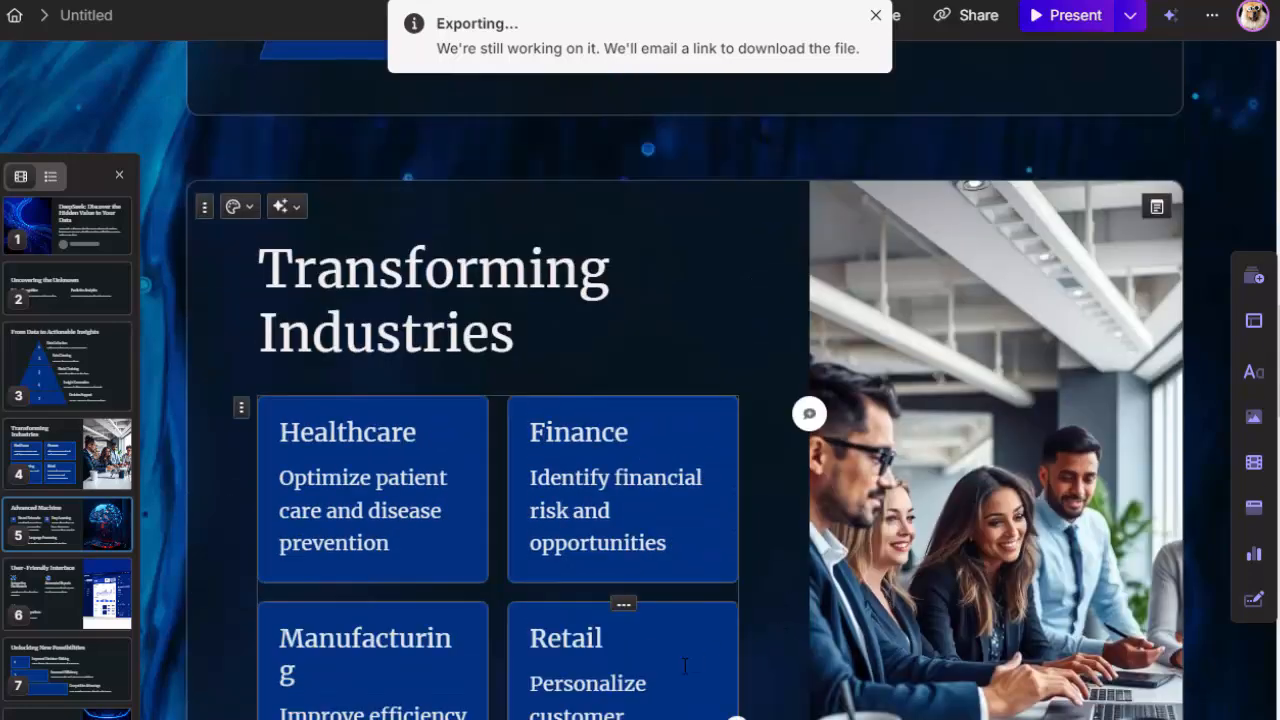
scroll(640, 560, "up", 4)
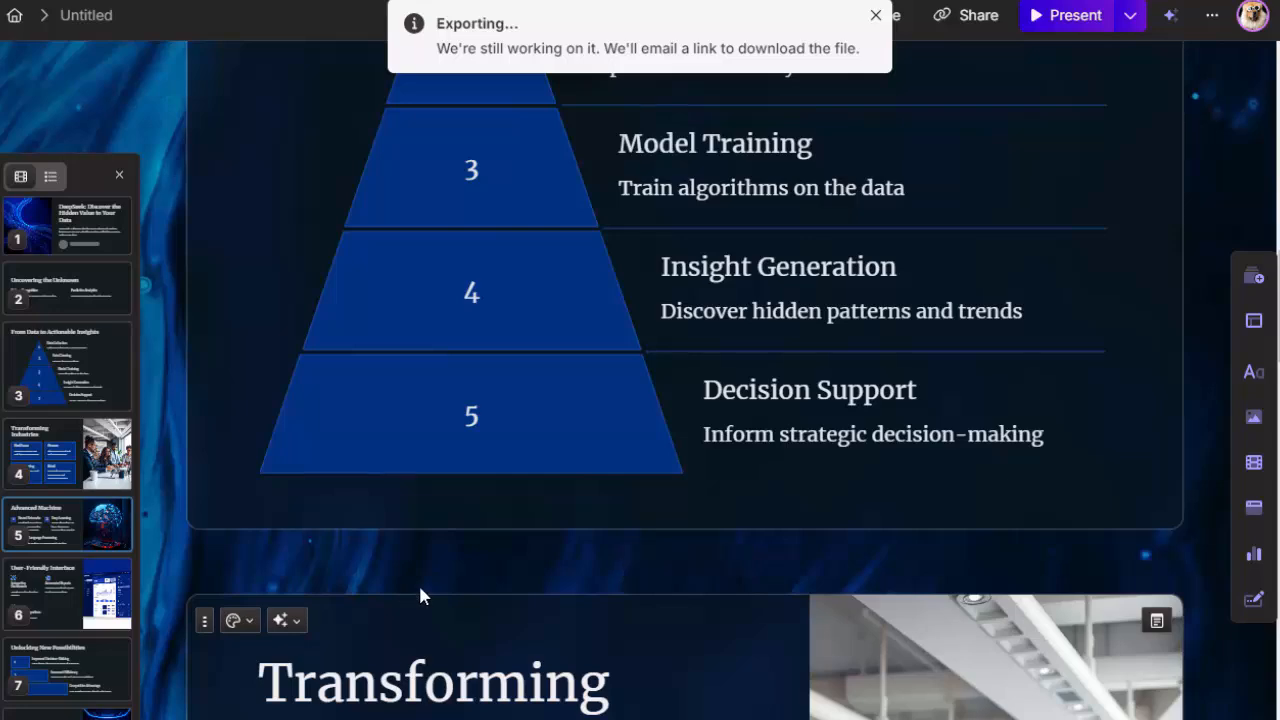
scroll(418, 582, "up", 9)
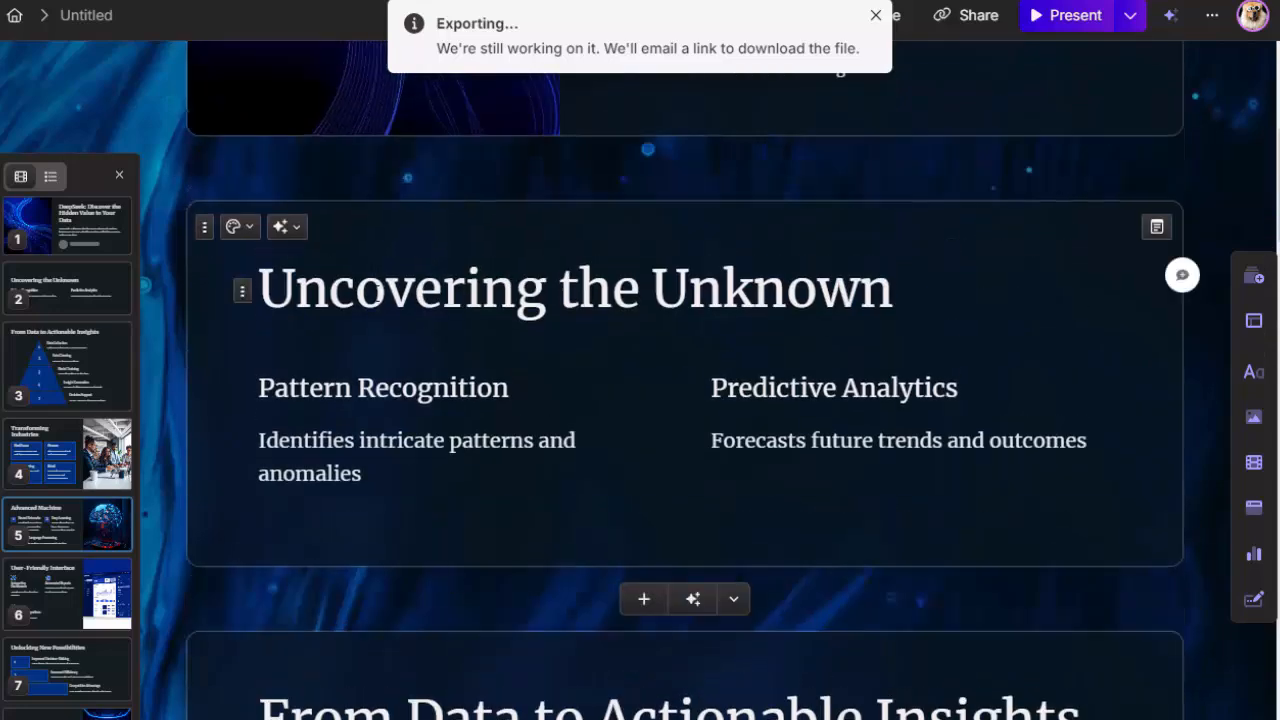
scroll(425, 305, "up", 5)
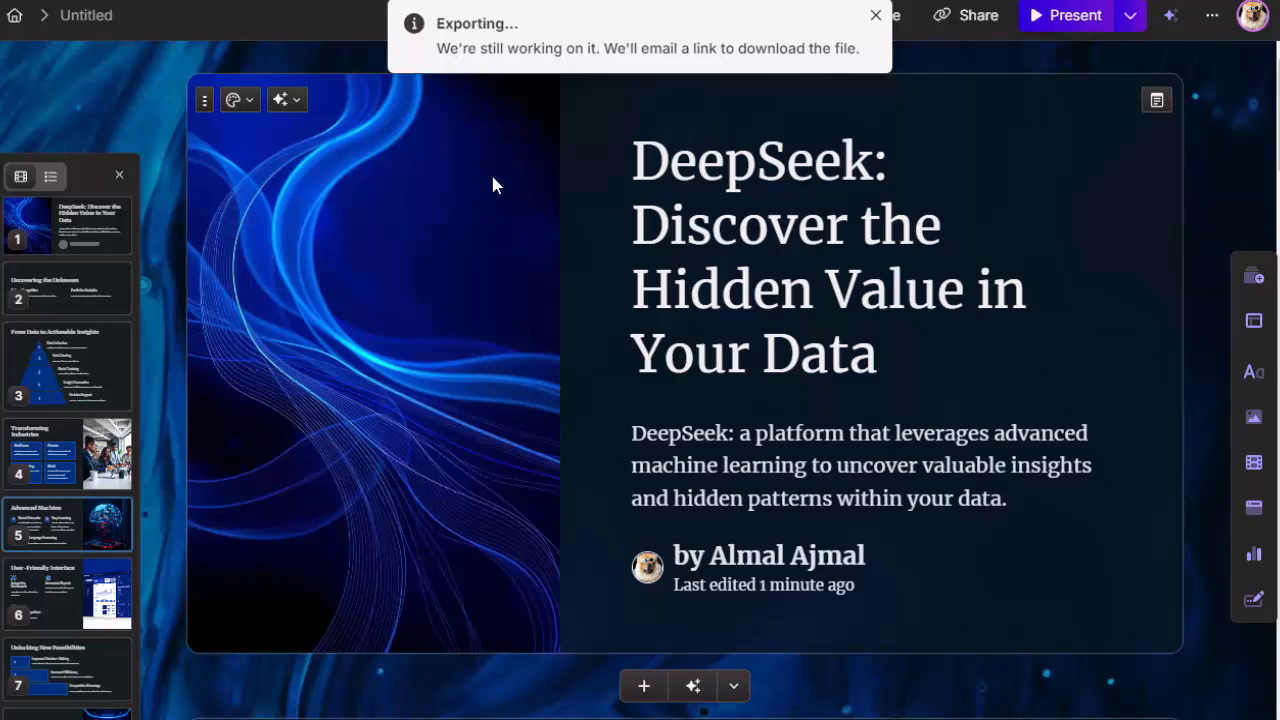
scroll(539, 531, "down", 8)
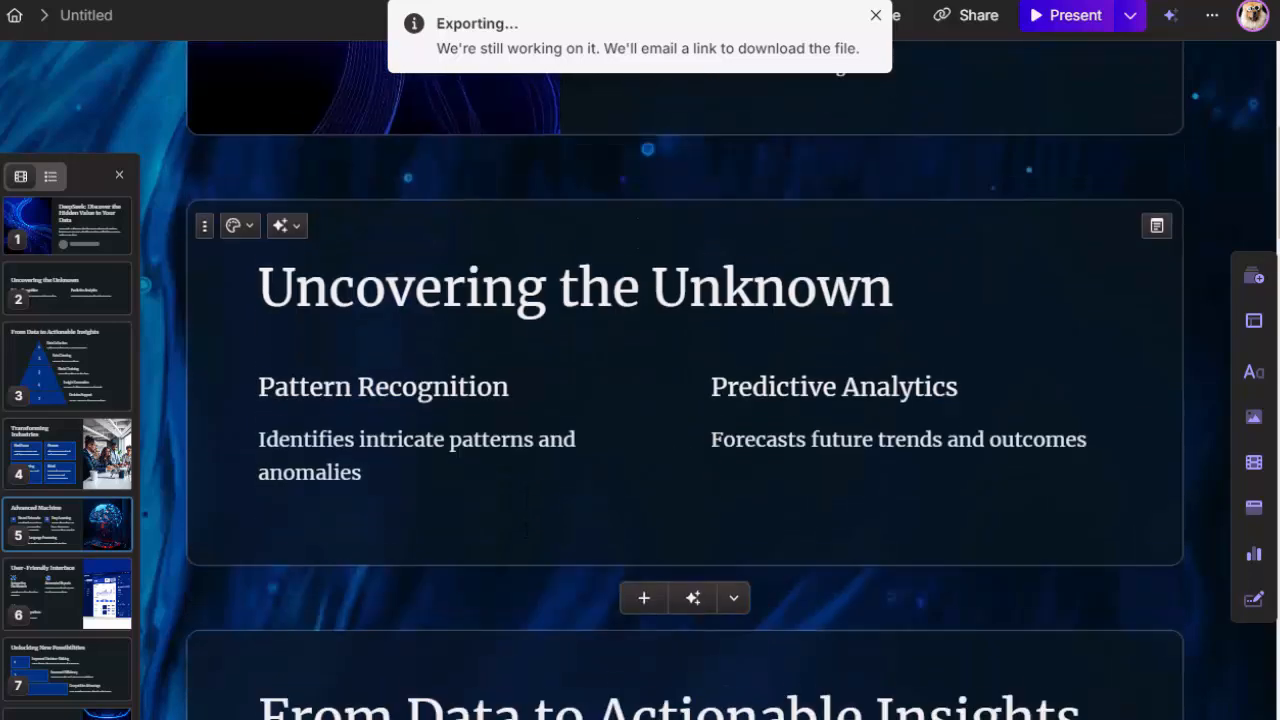
scroll(493, 479, "down", 2)
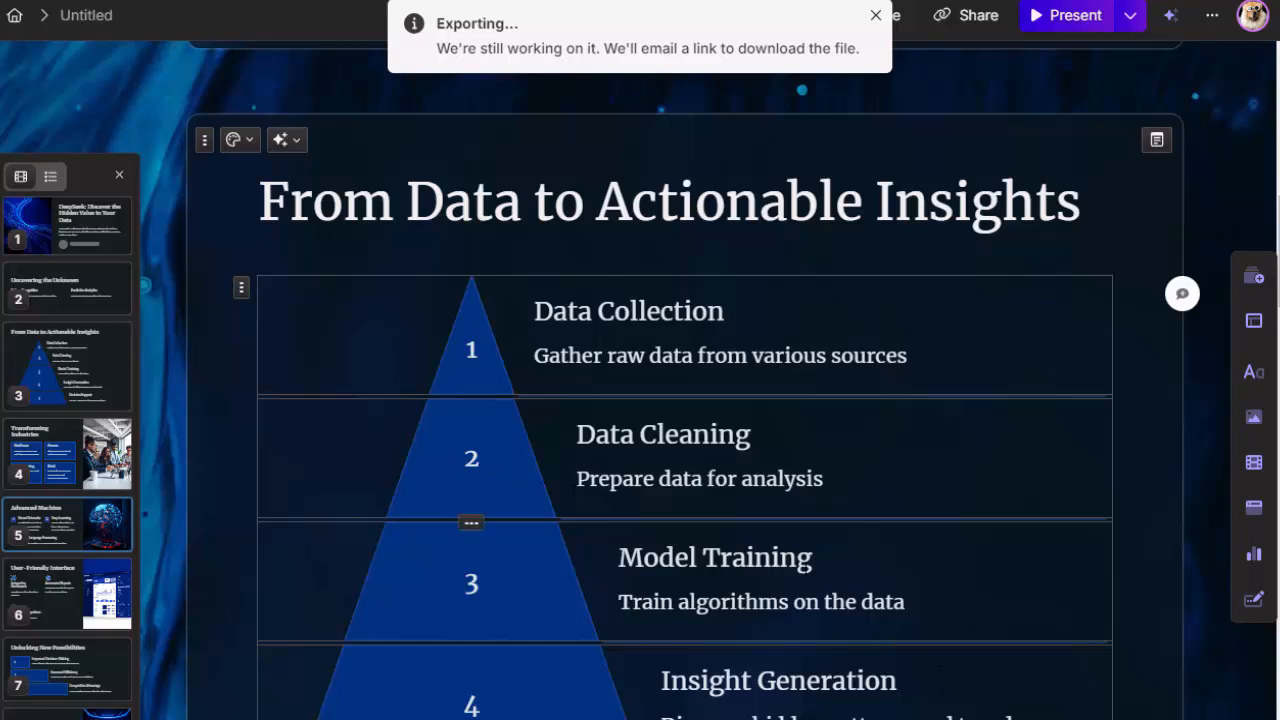
scroll(709, 630, "down", 8)
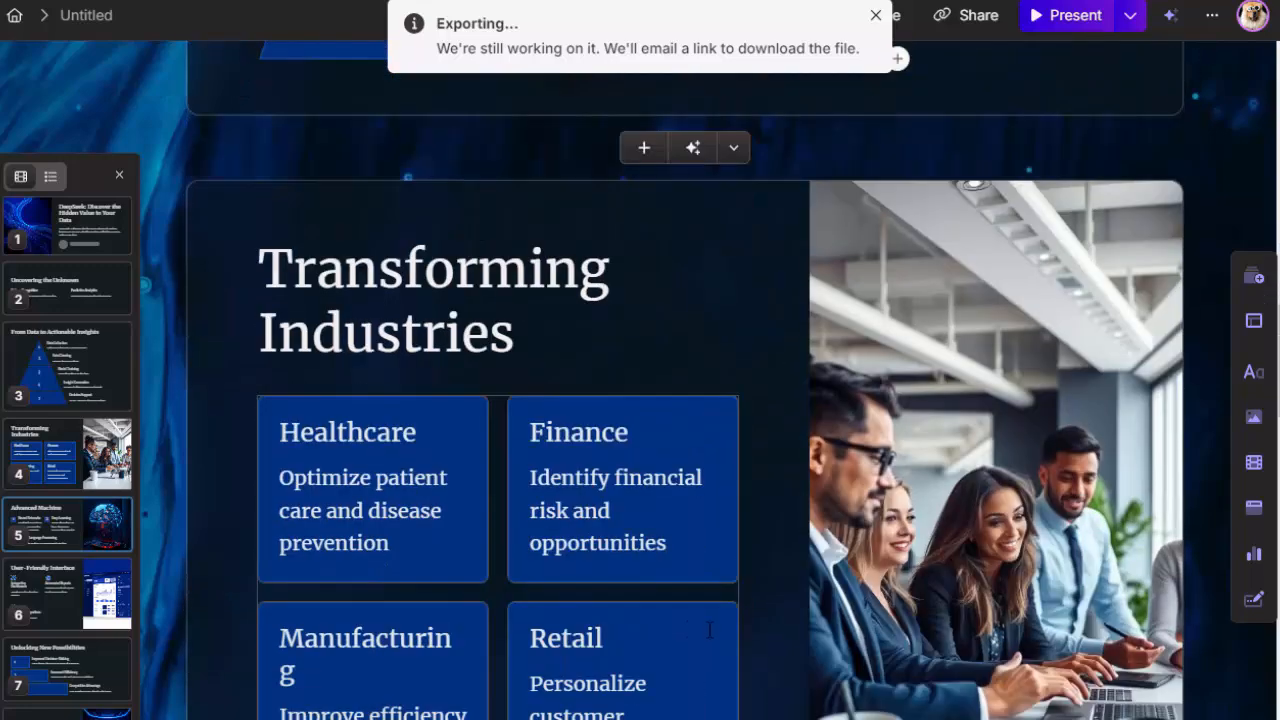
scroll(709, 630, "down", 6)
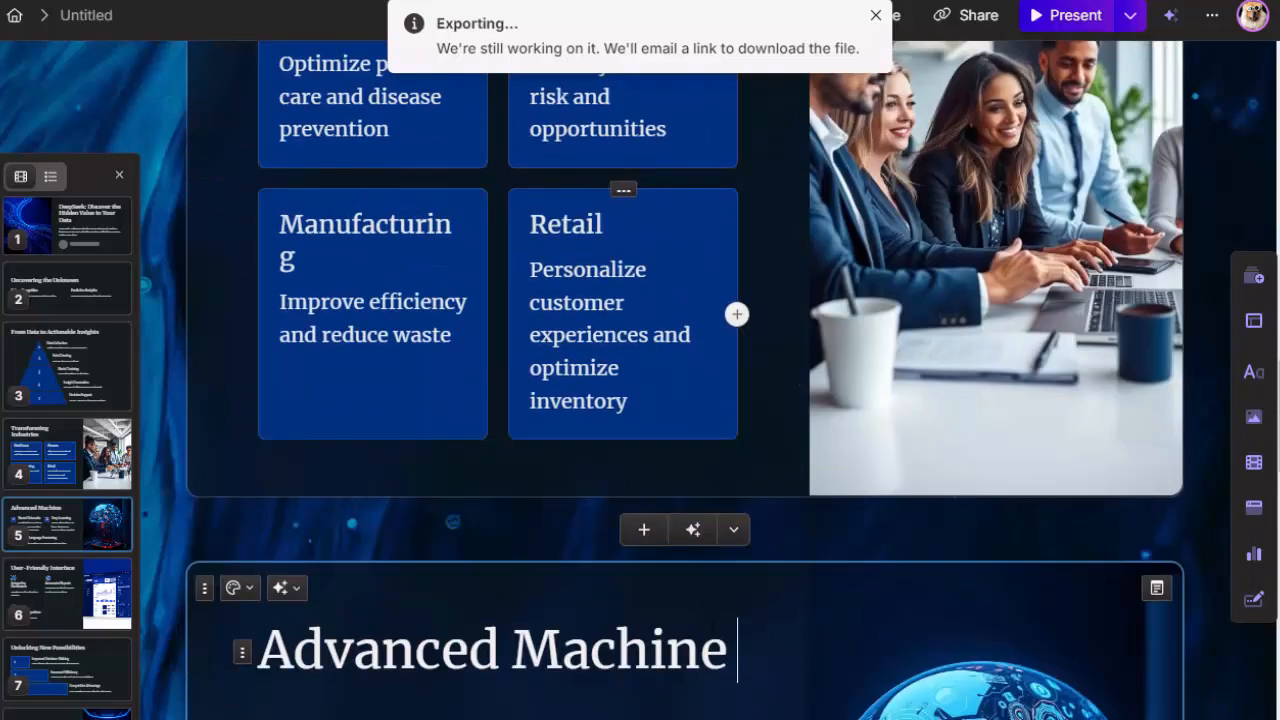
scroll(709, 630, "down", 9)
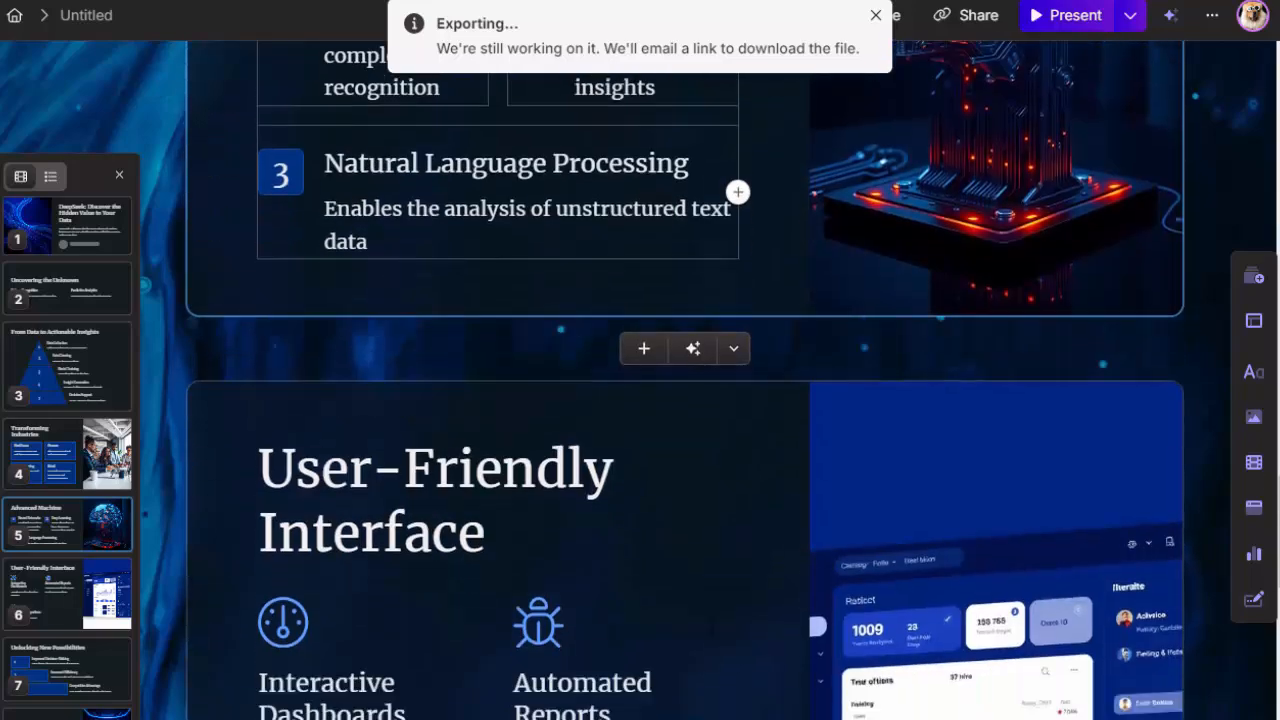
scroll(1074, 654, "down", 6)
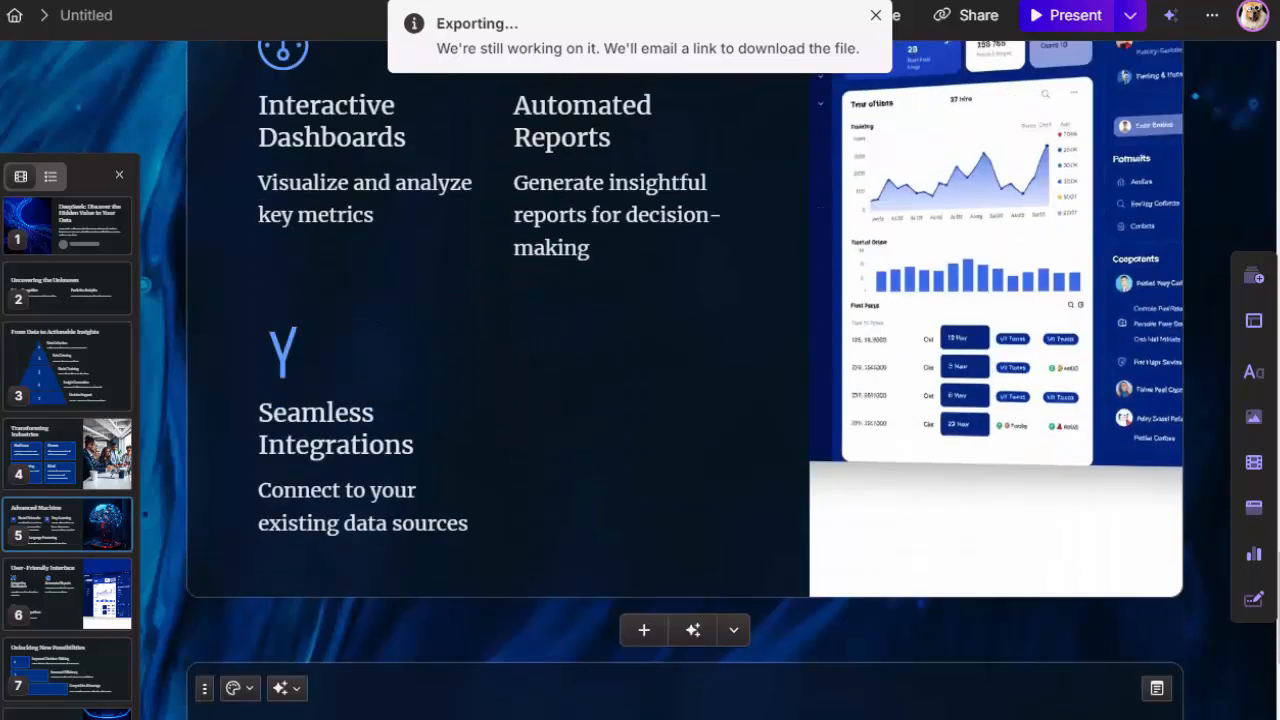
scroll(987, 668, "down", 9)
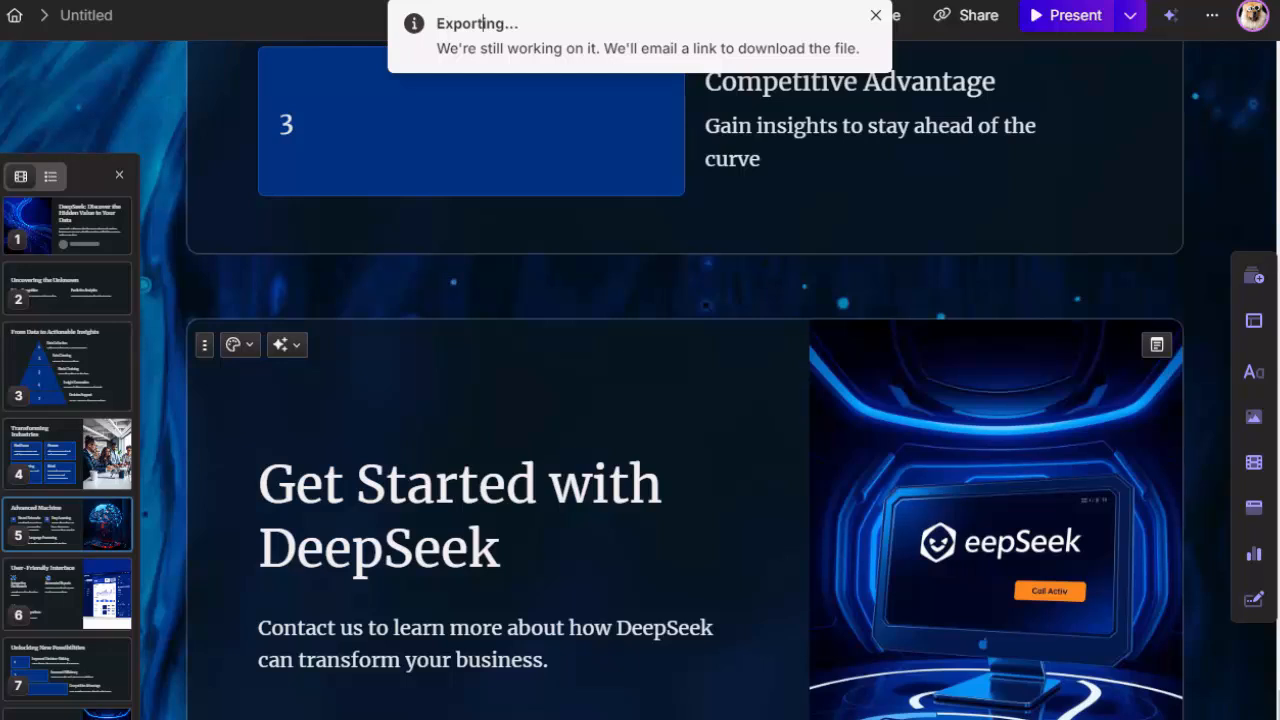
Step: Jump through the cards in order from the first to the closing one, and look back up to the "Advanced Machine" card
left_click(72, 240)
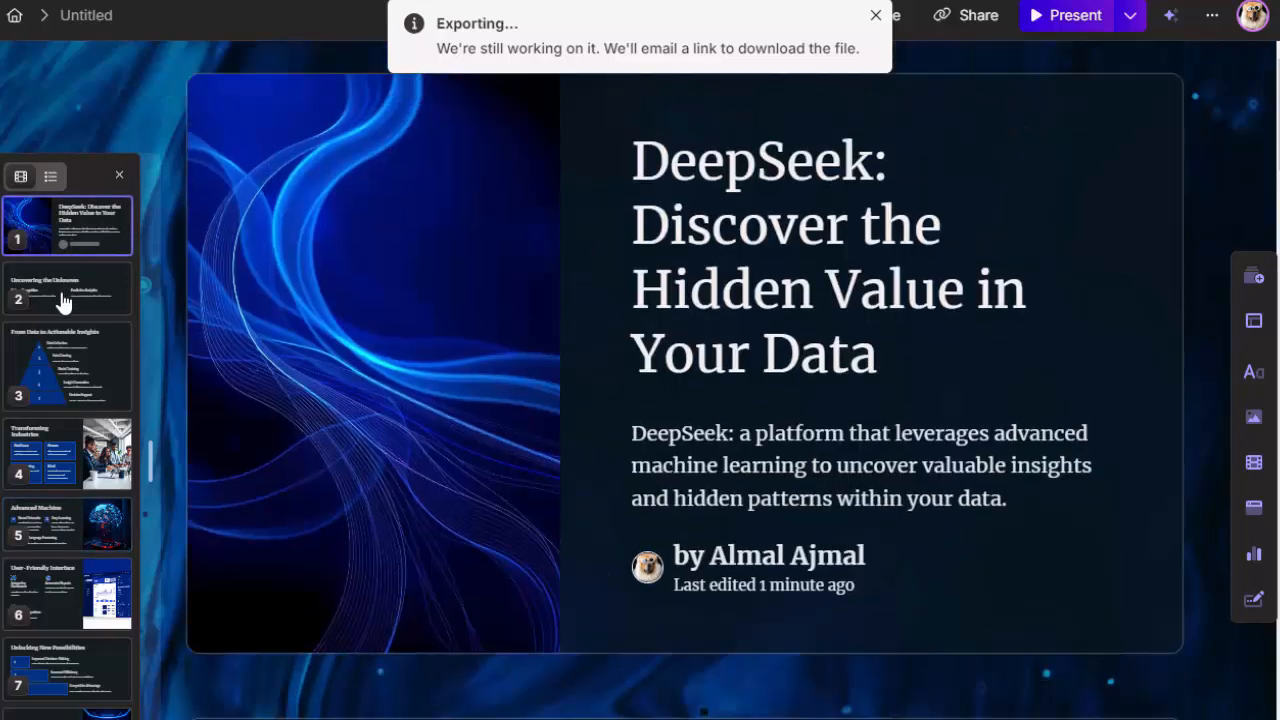
left_click(57, 300)
left_click(51, 394)
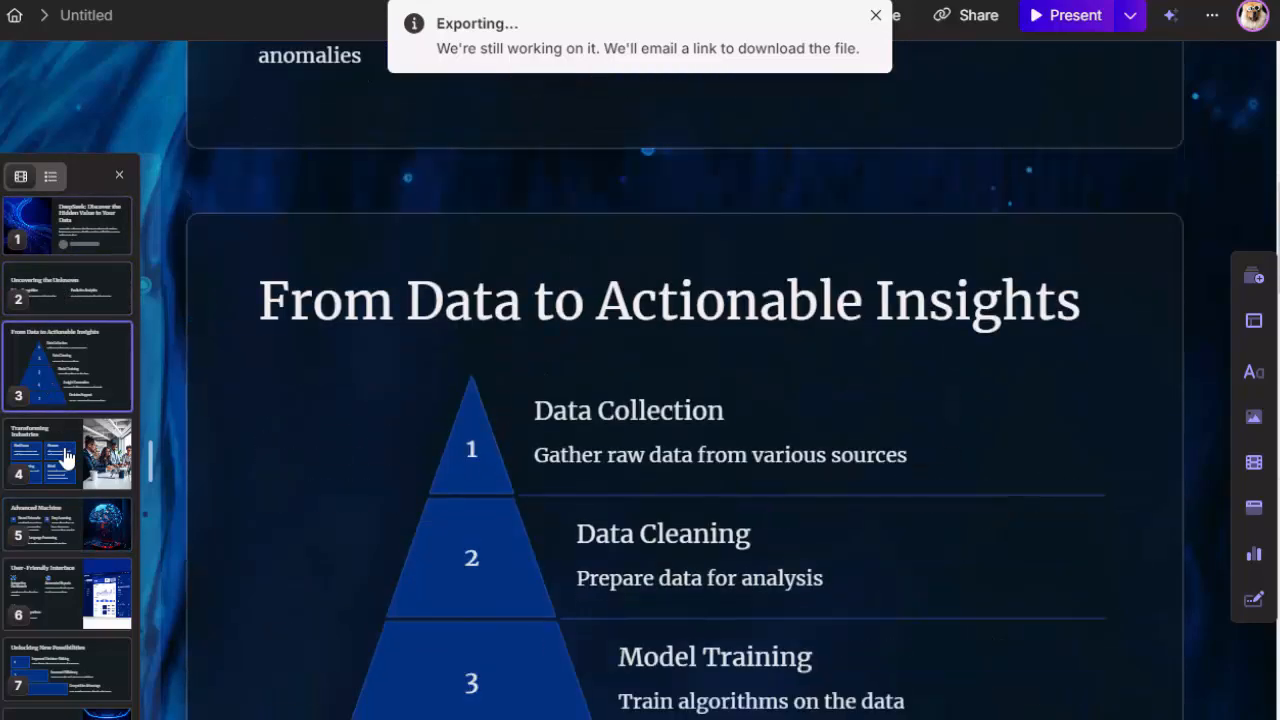
left_click(68, 463)
left_click(50, 525)
left_click(51, 585)
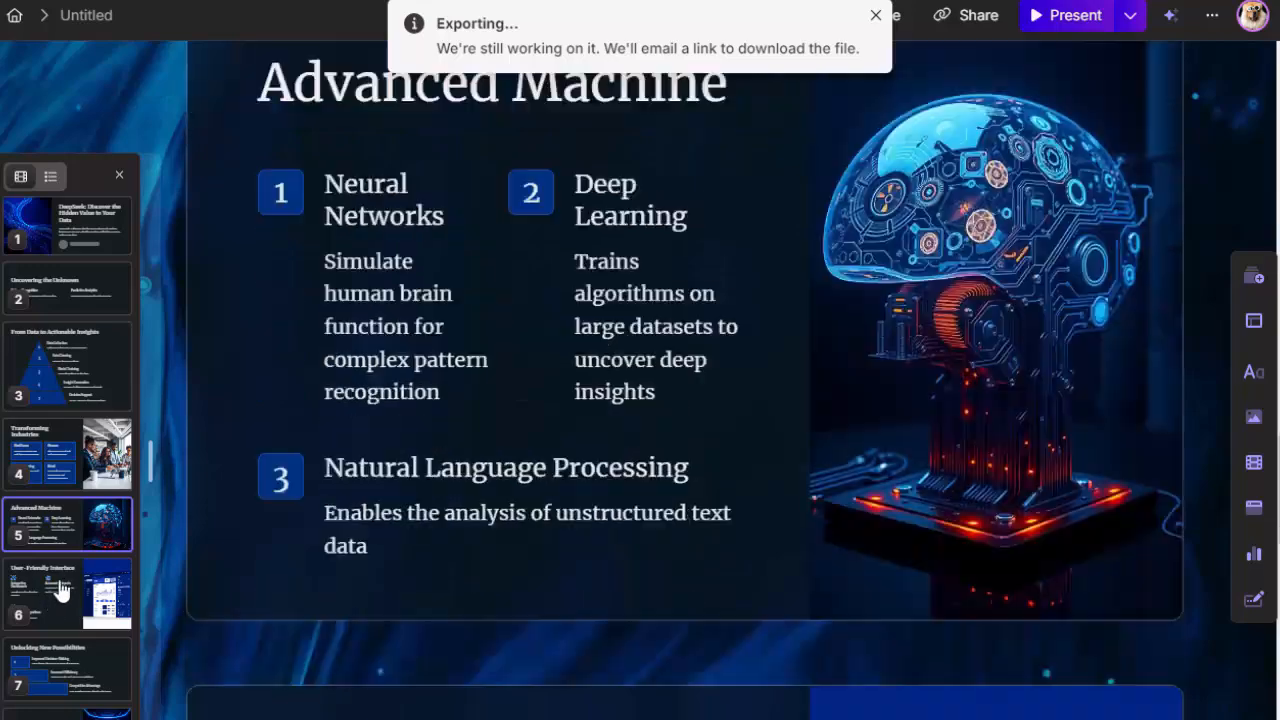
left_click(64, 690)
left_click(66, 713)
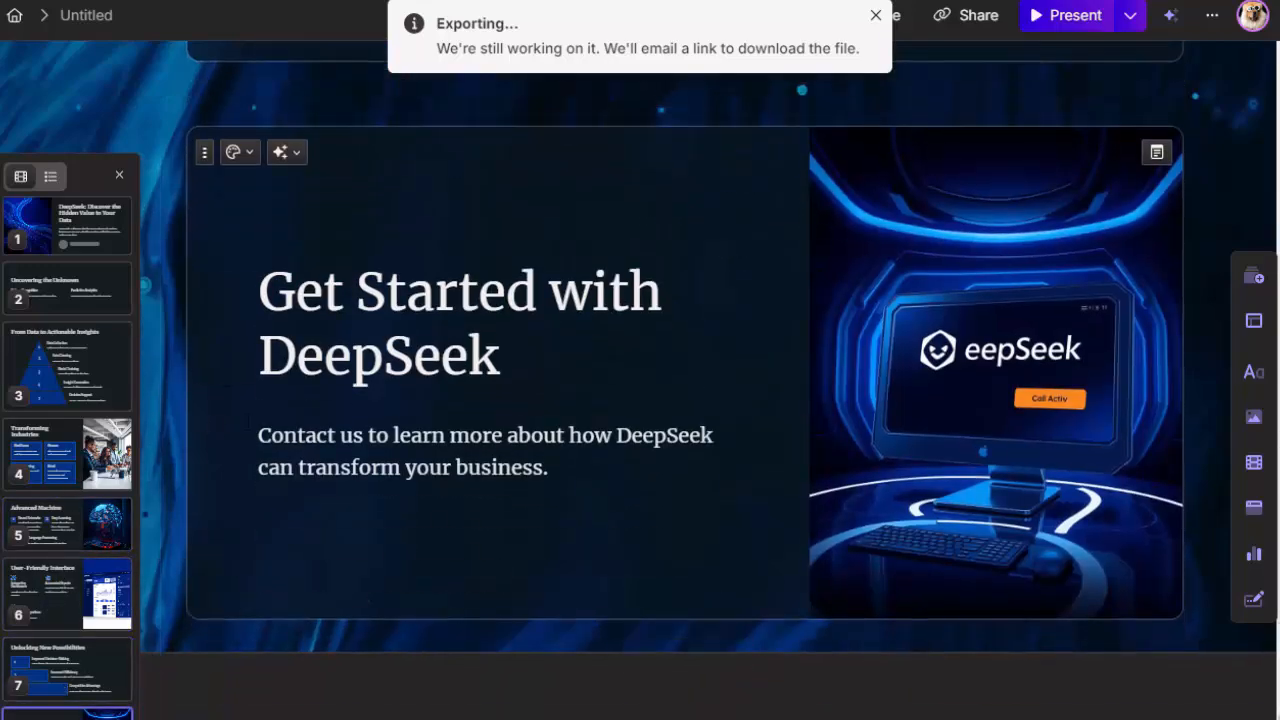
scroll(431, 470, "up", 5)
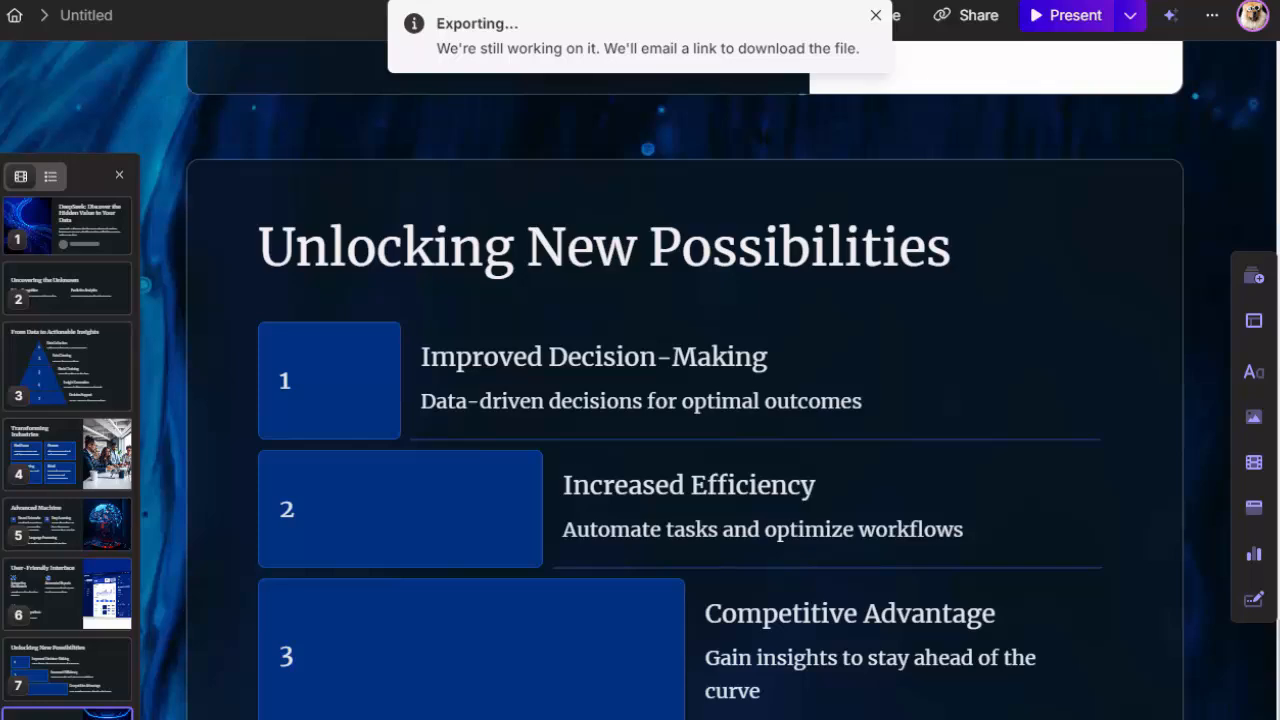
scroll(425, 545, "up", 6)
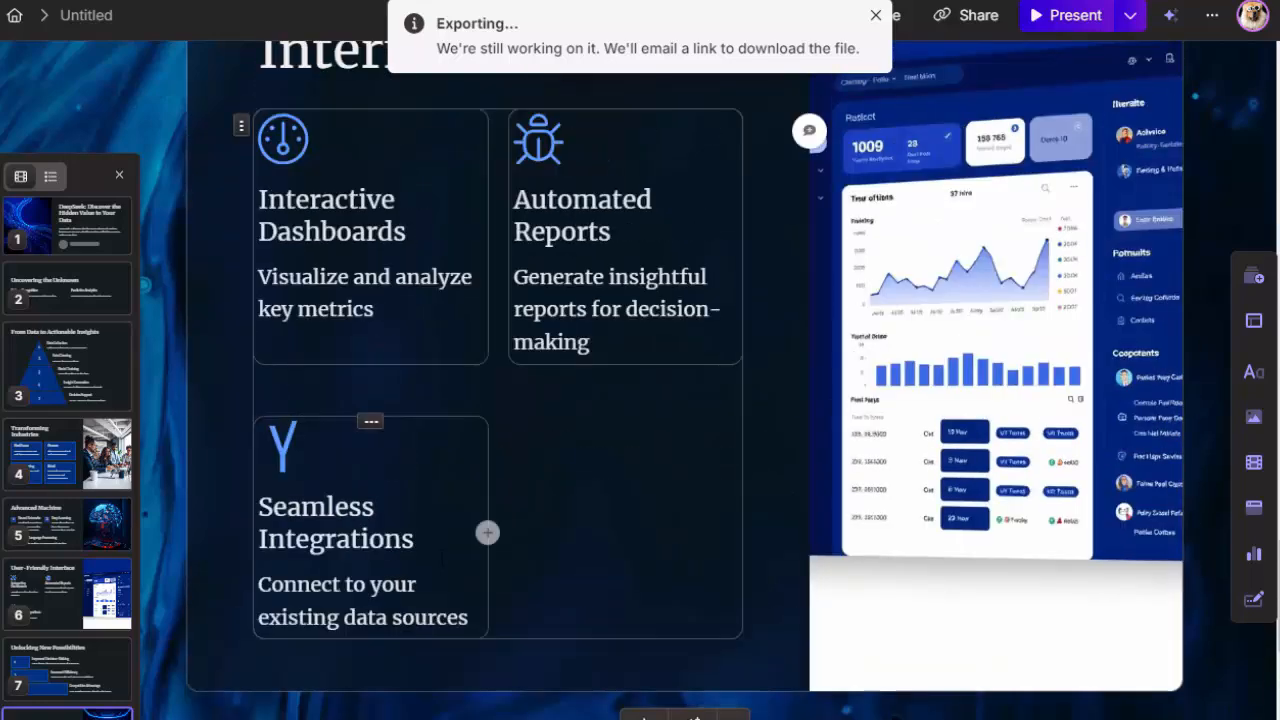
scroll(737, 563, "up", 10)
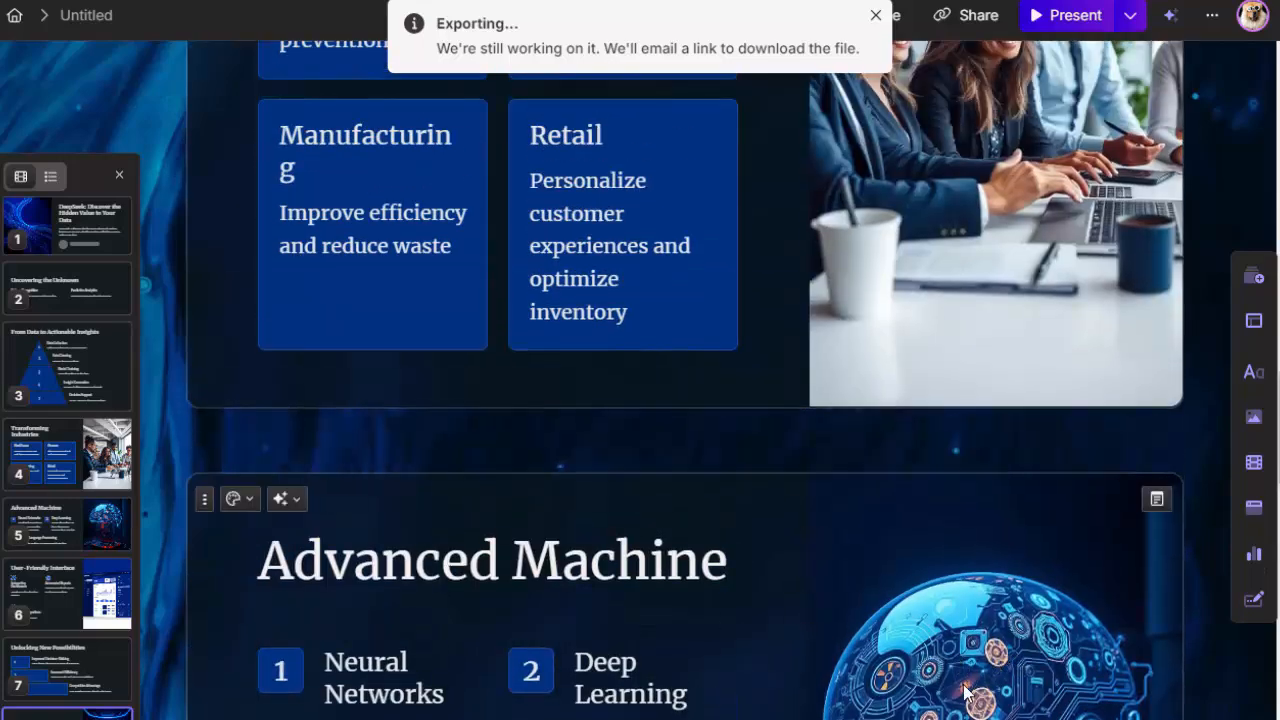
Step: Look over the cards from "Advanced Machine" back up through "Transforming Industries" to the title card
scroll(965, 690, "down", 2)
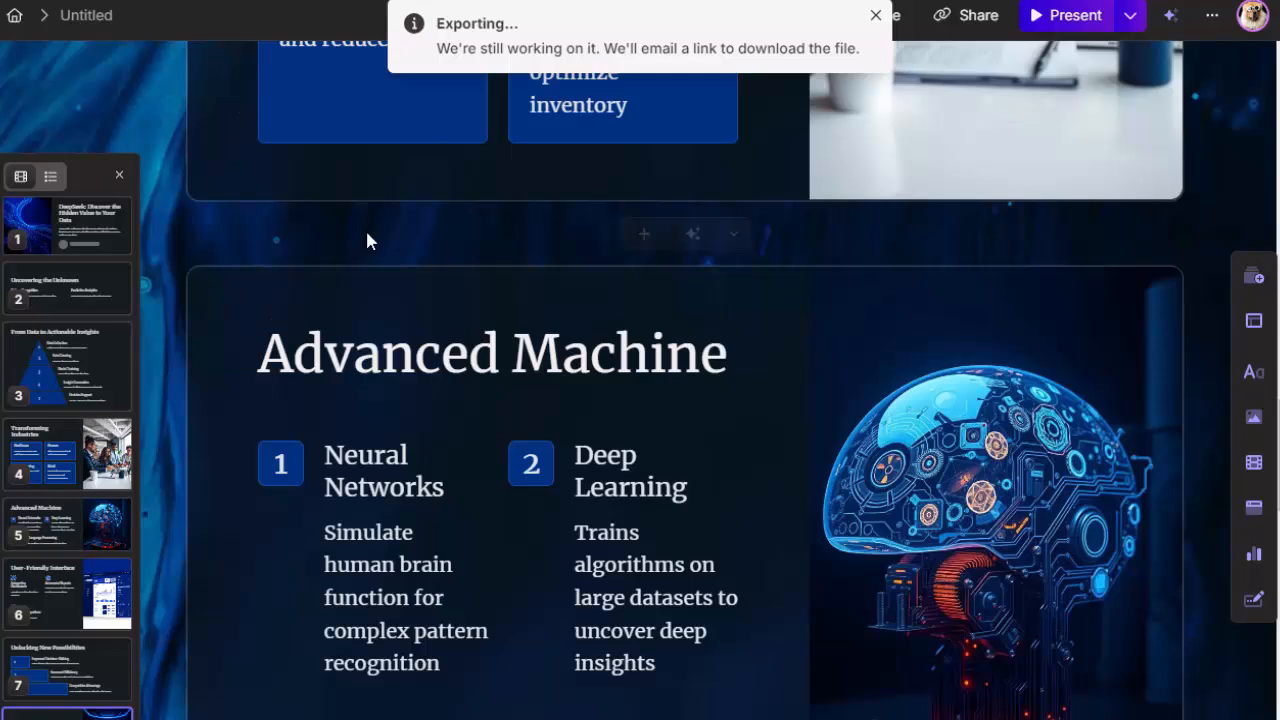
scroll(685, 380, "up", 2)
scroll(514, 346, "up", 10)
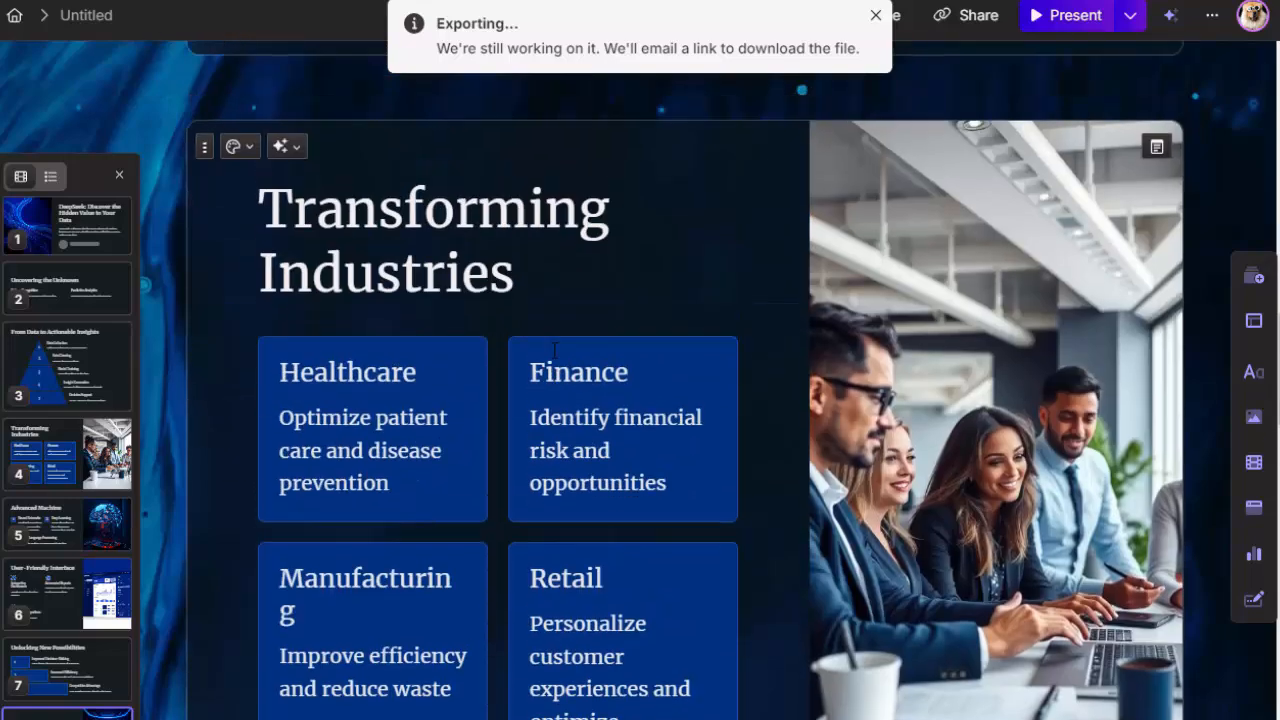
scroll(470, 368, "up", 10)
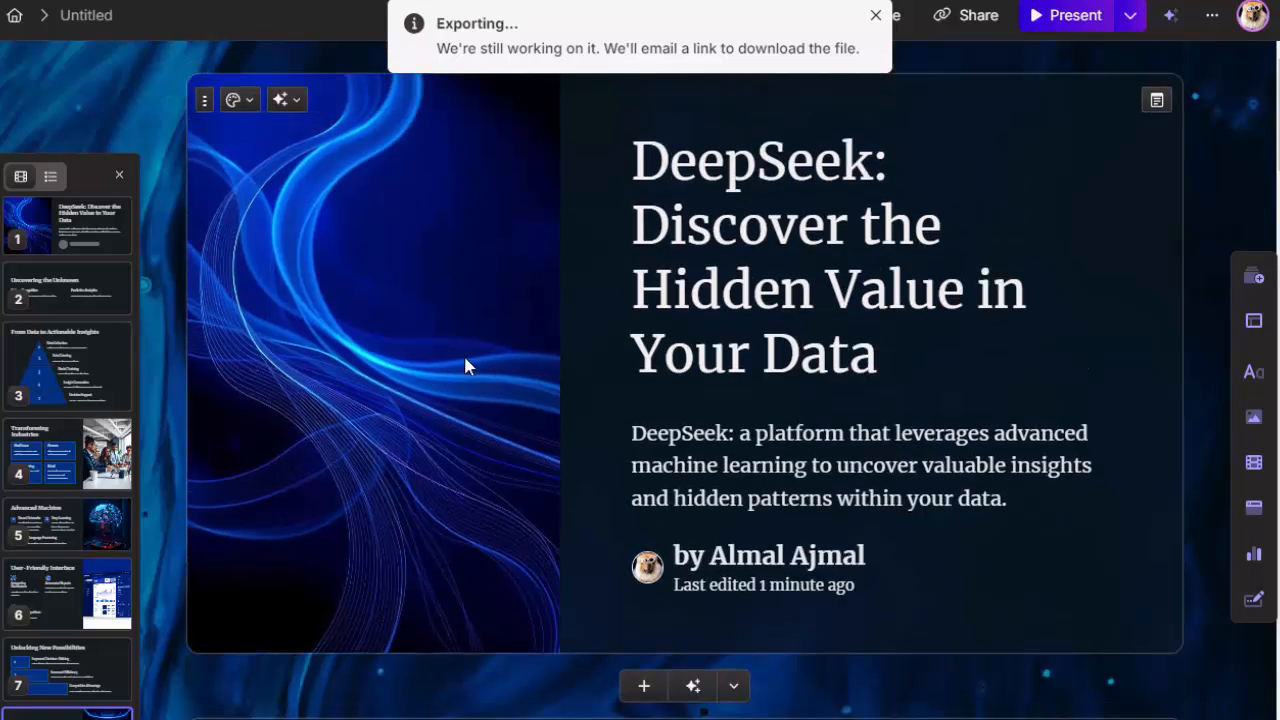
scroll(464, 365, "down", 8)
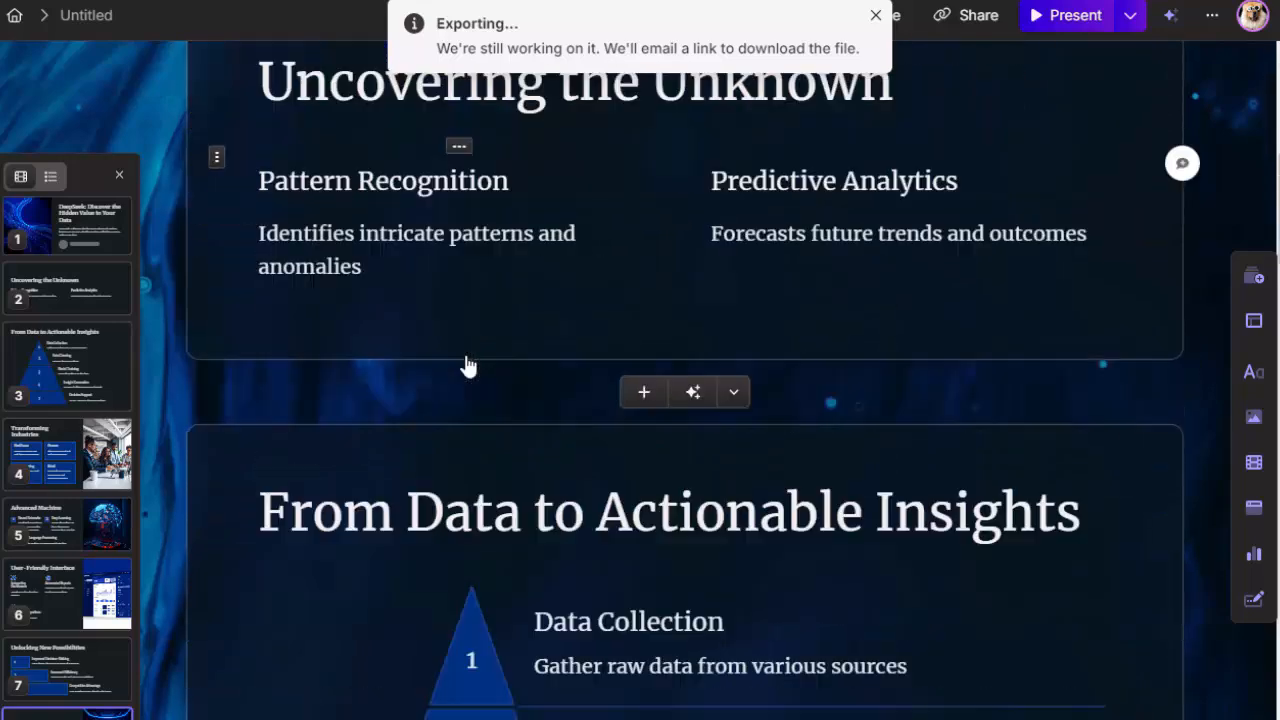
scroll(230, 380, "up", 5)
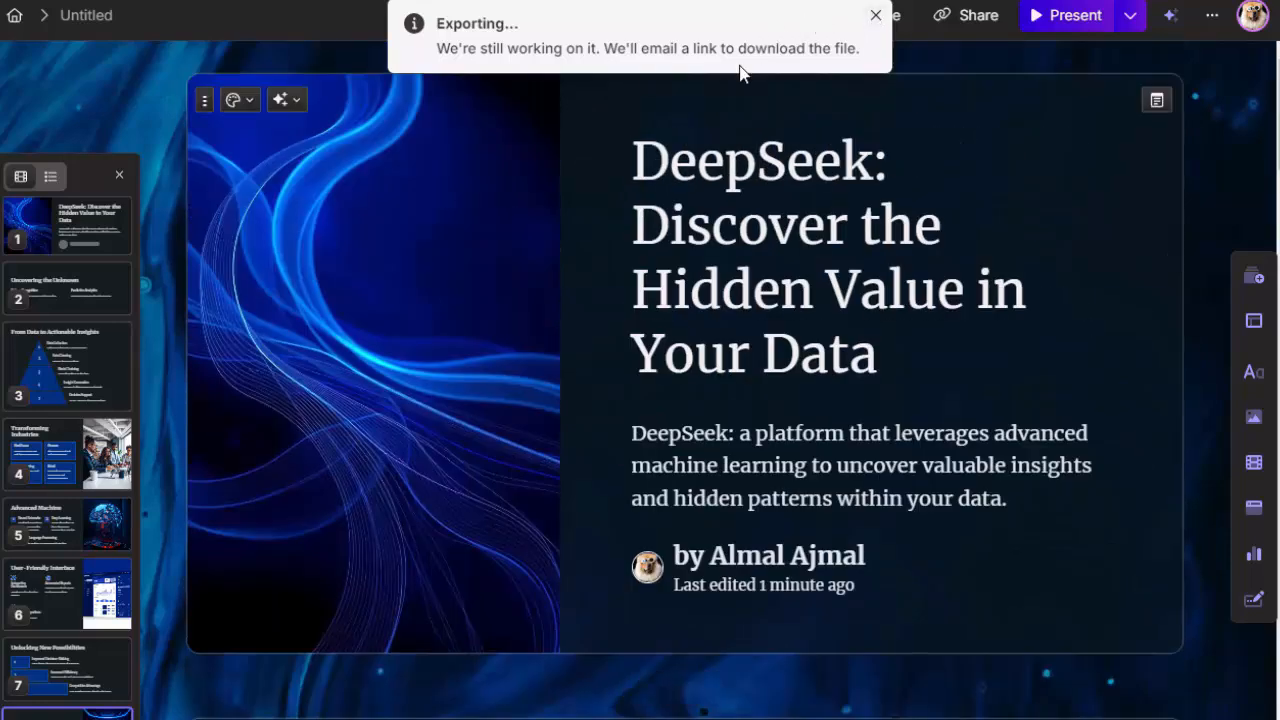
Step: Dismiss the pending export notice, then export all cards to PDF and open the downloaded file
left_click(882, 20)
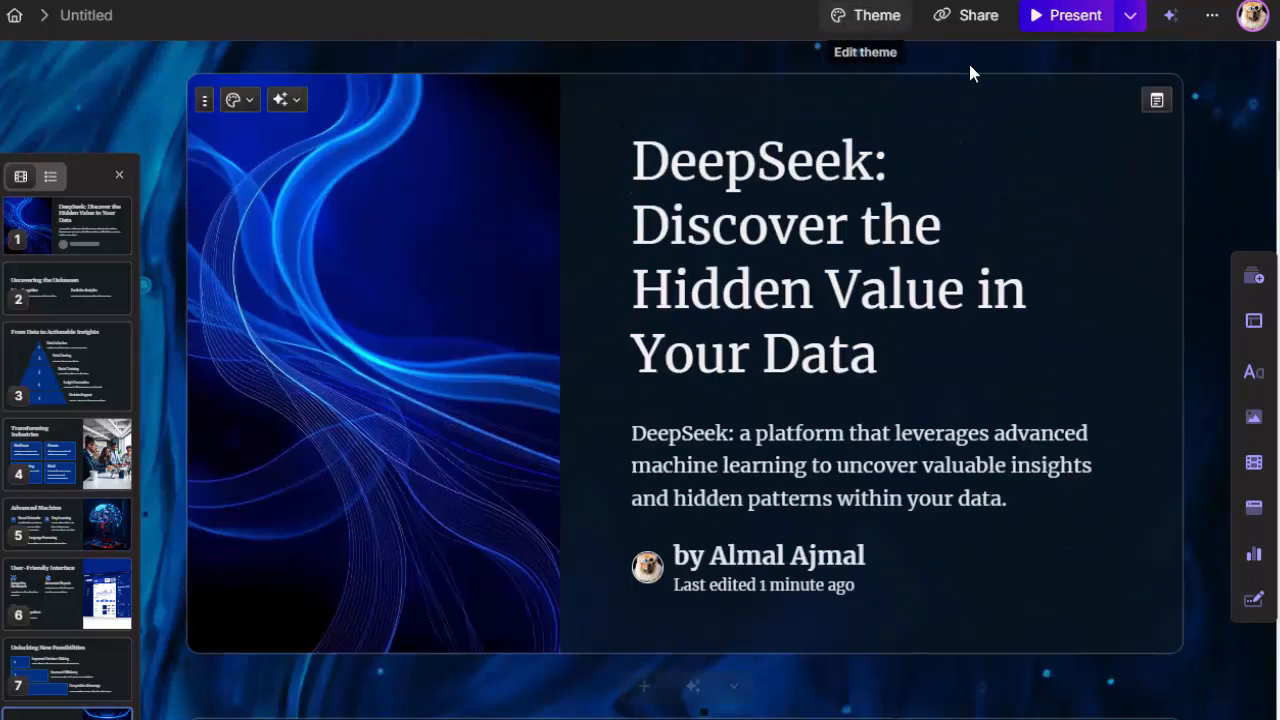
left_click(1211, 18)
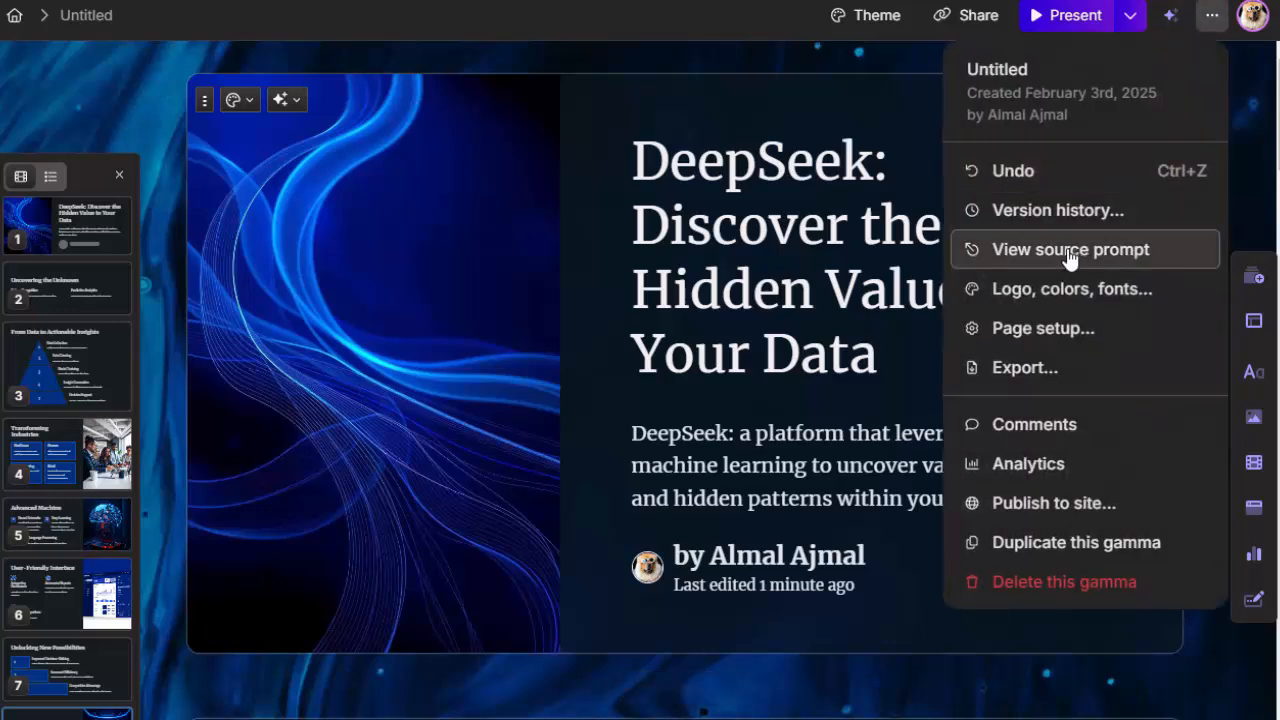
left_click(1025, 368)
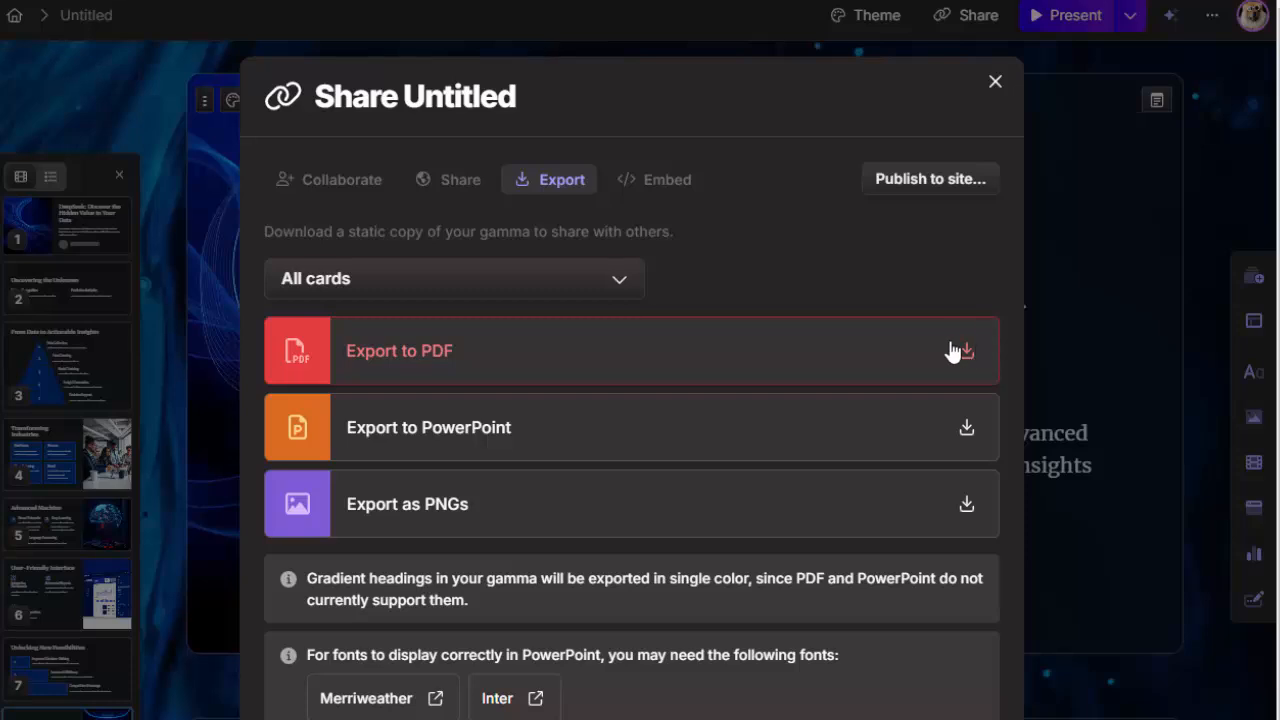
left_click(958, 350)
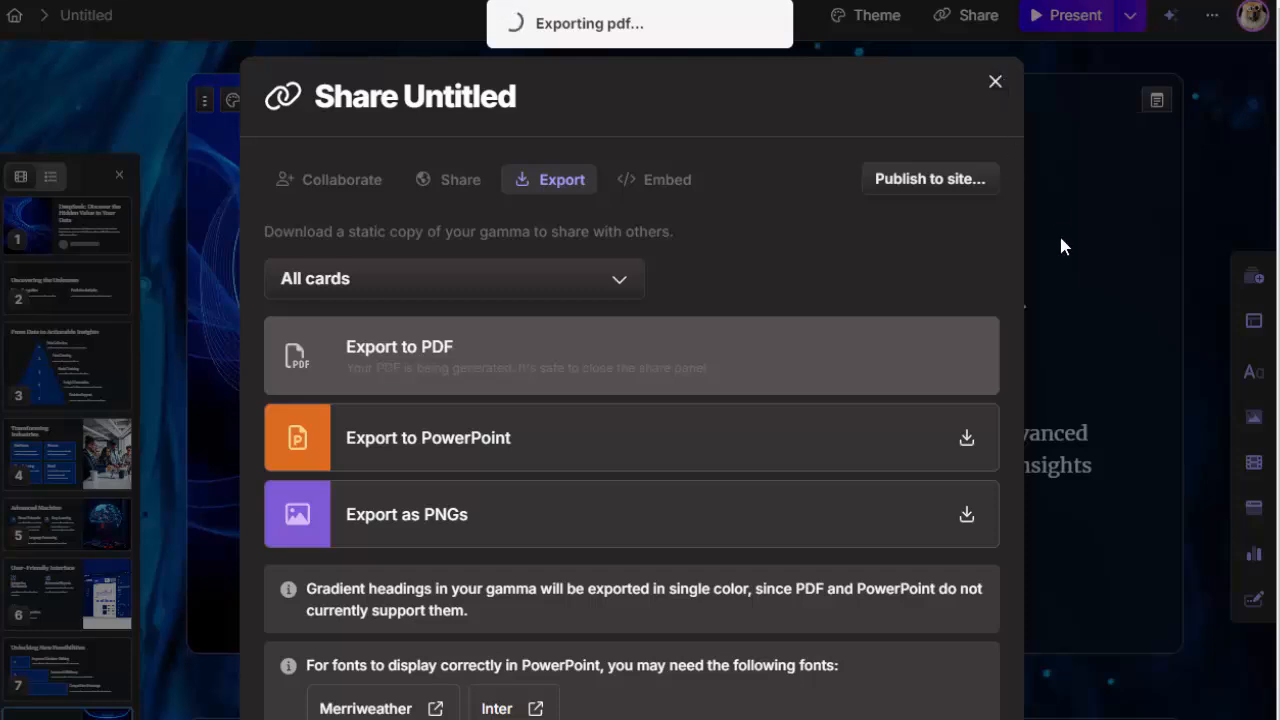
left_click(1109, 299)
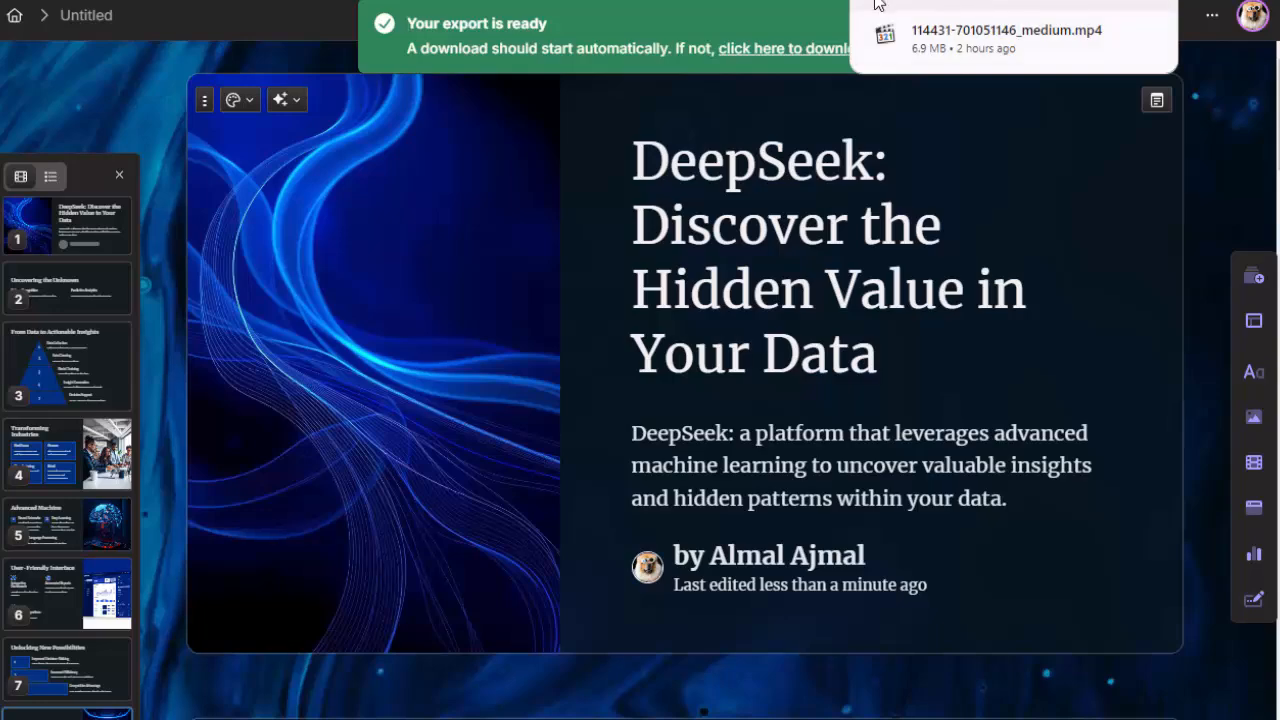
left_click(958, 2)
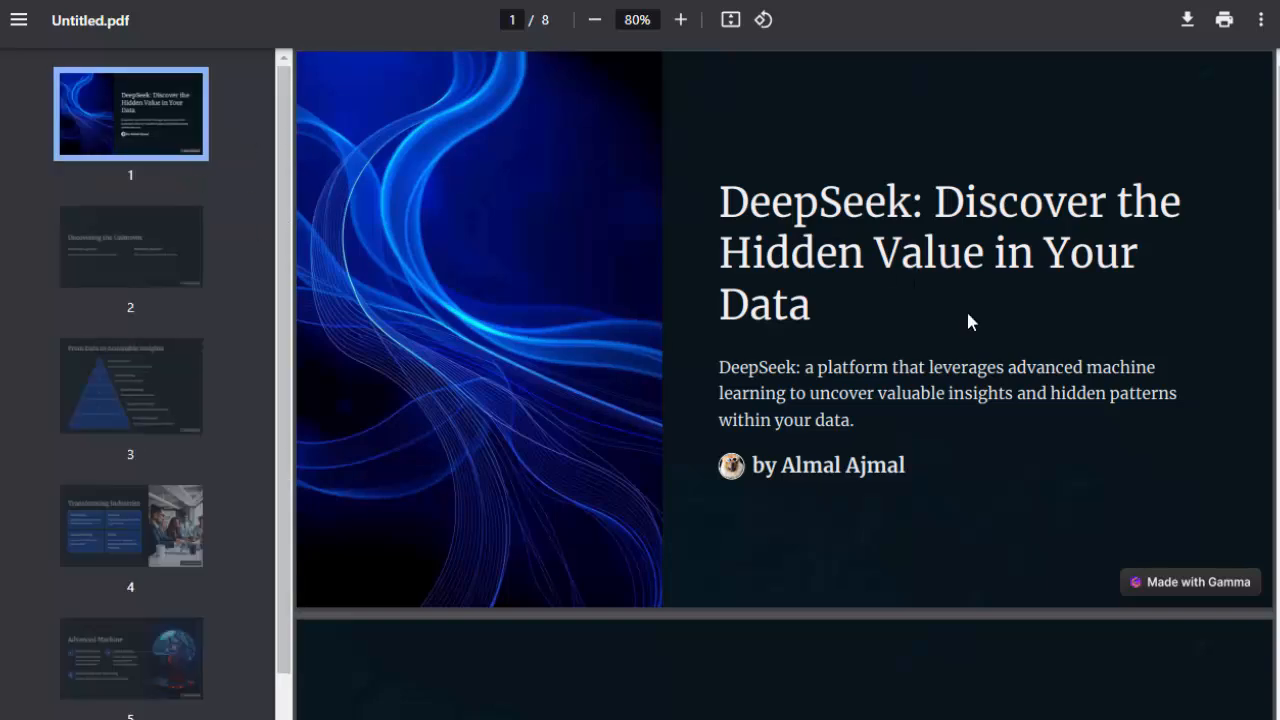
Step: Review the exported PDF's pages from the title page to the "Advanced Machine" page
scroll(700, 500, "down", 6)
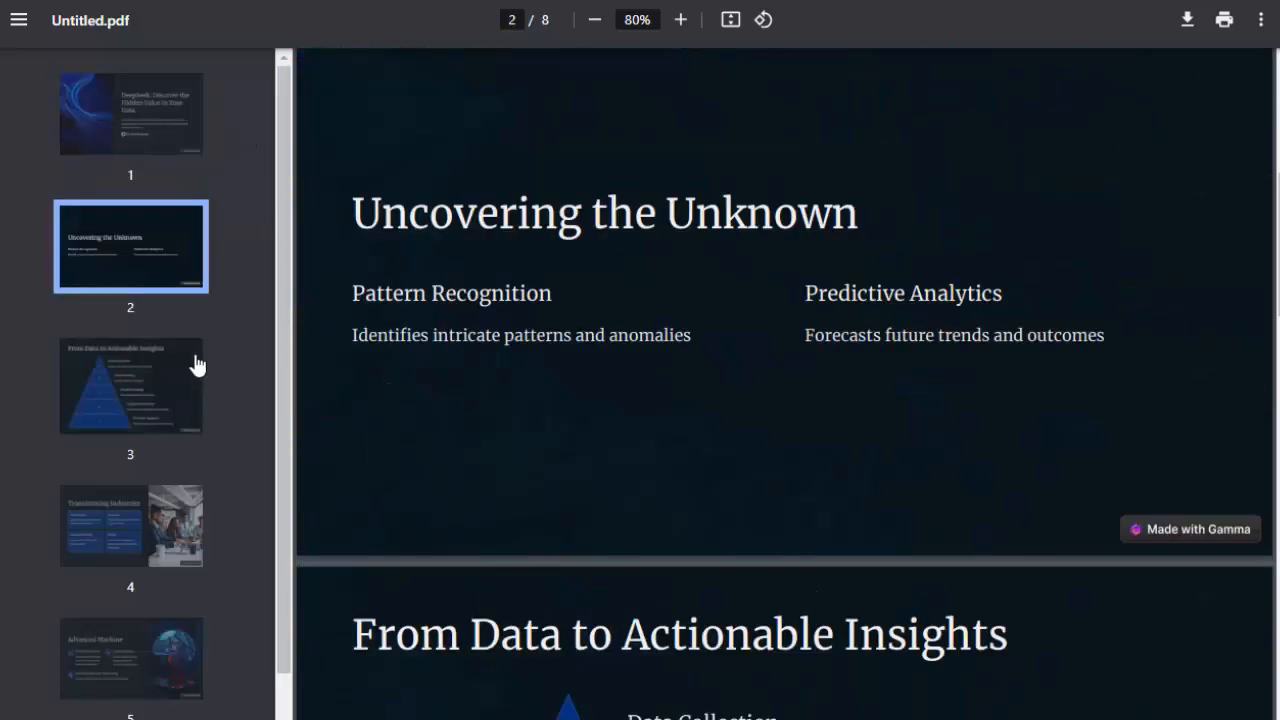
left_click(171, 246)
left_click(170, 405)
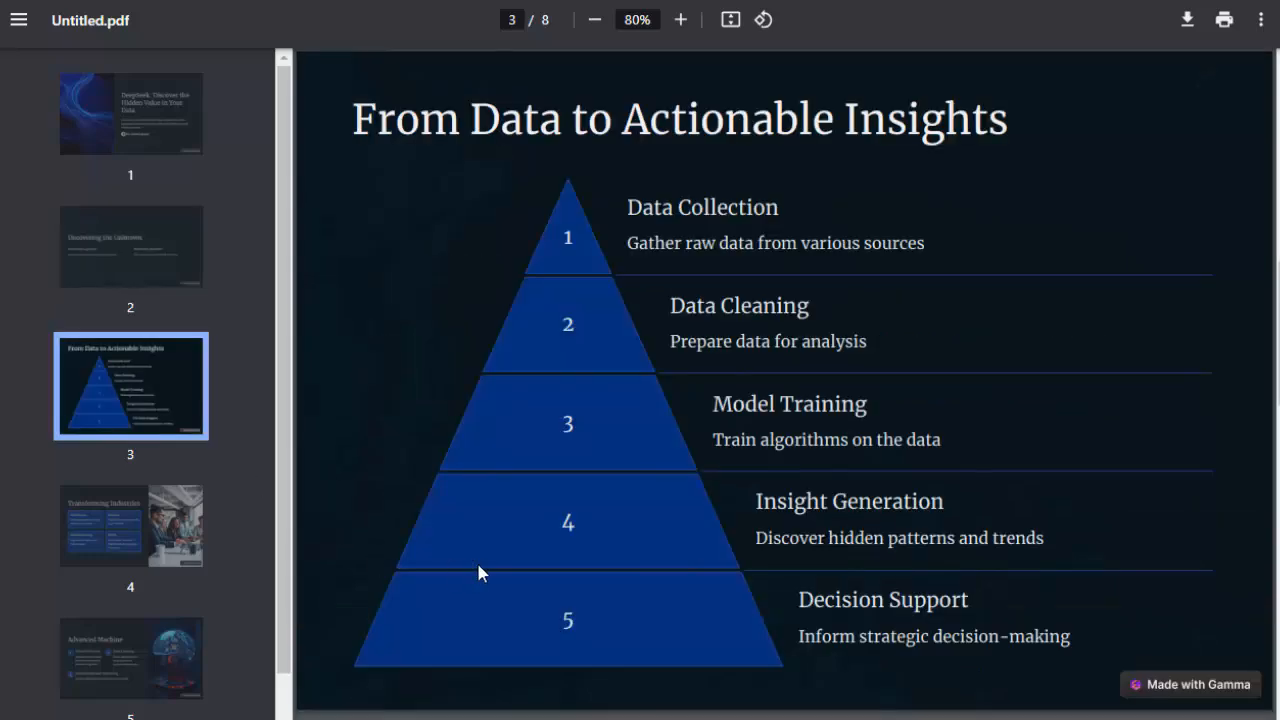
scroll(476, 565, "down", 3)
left_click(152, 538)
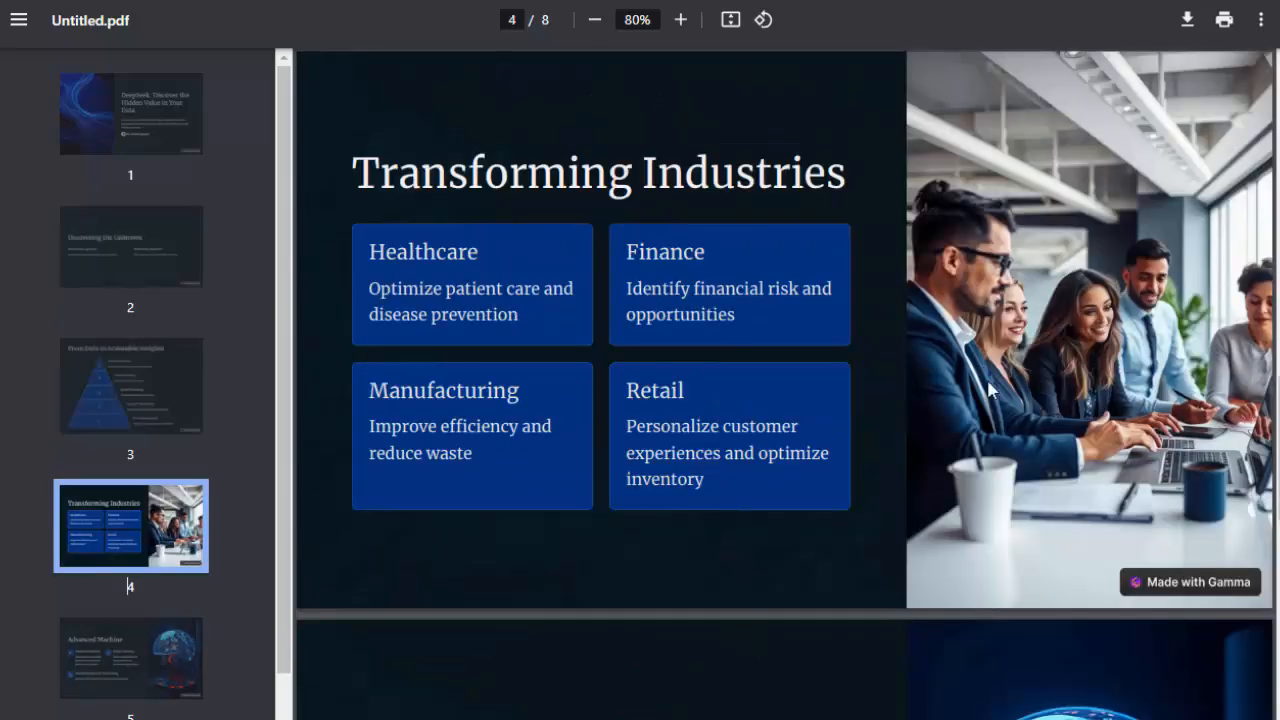
scroll(1010, 400, "up", 2)
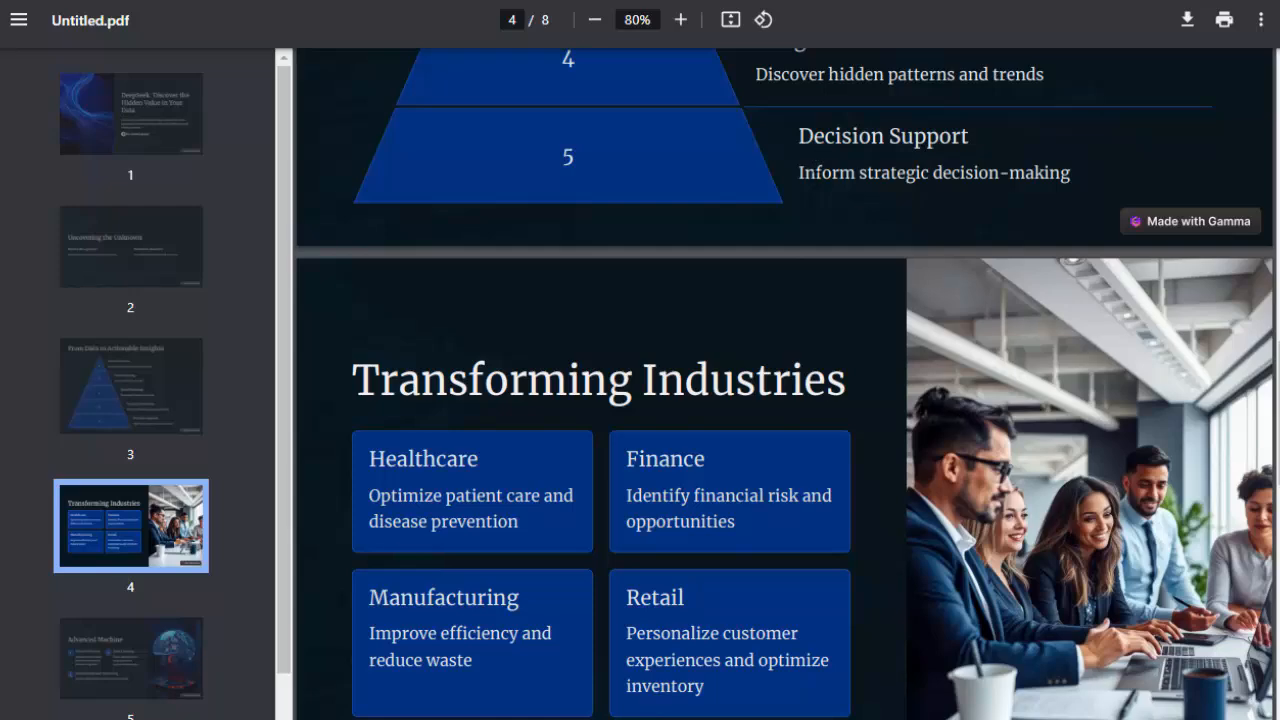
scroll(356, 545, "down", 3)
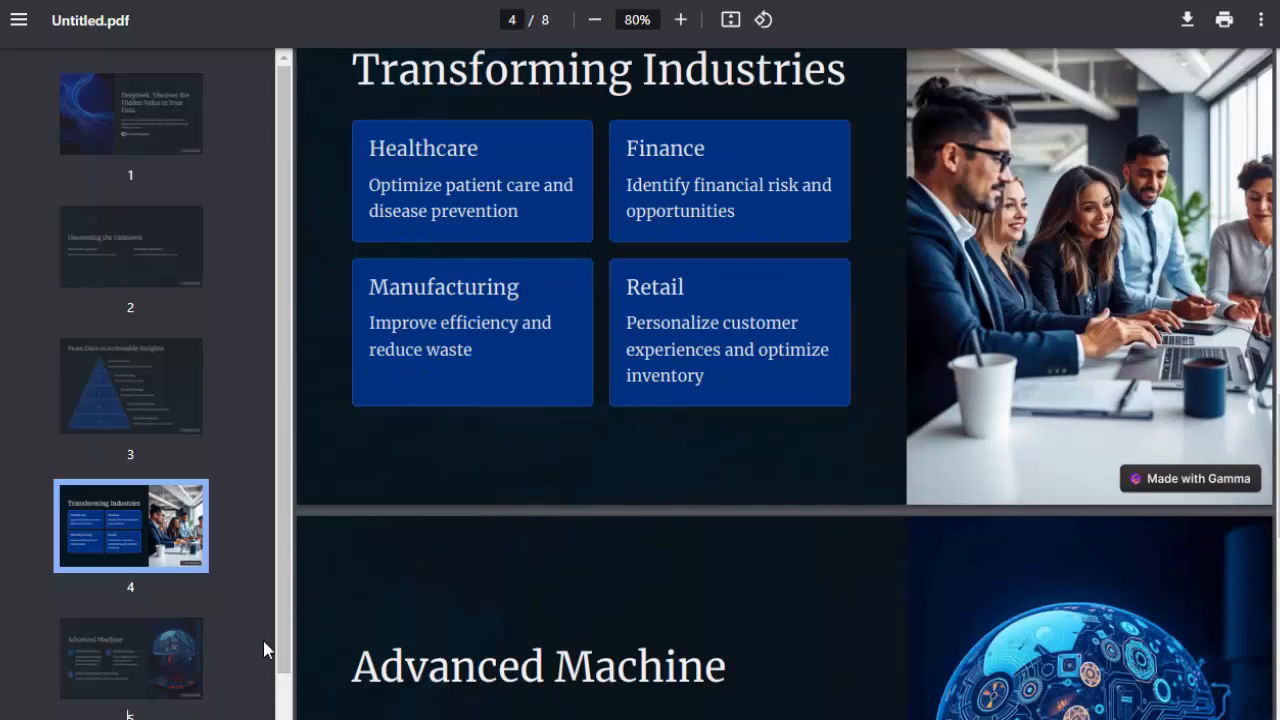
scroll(1022, 692, "down", 4)
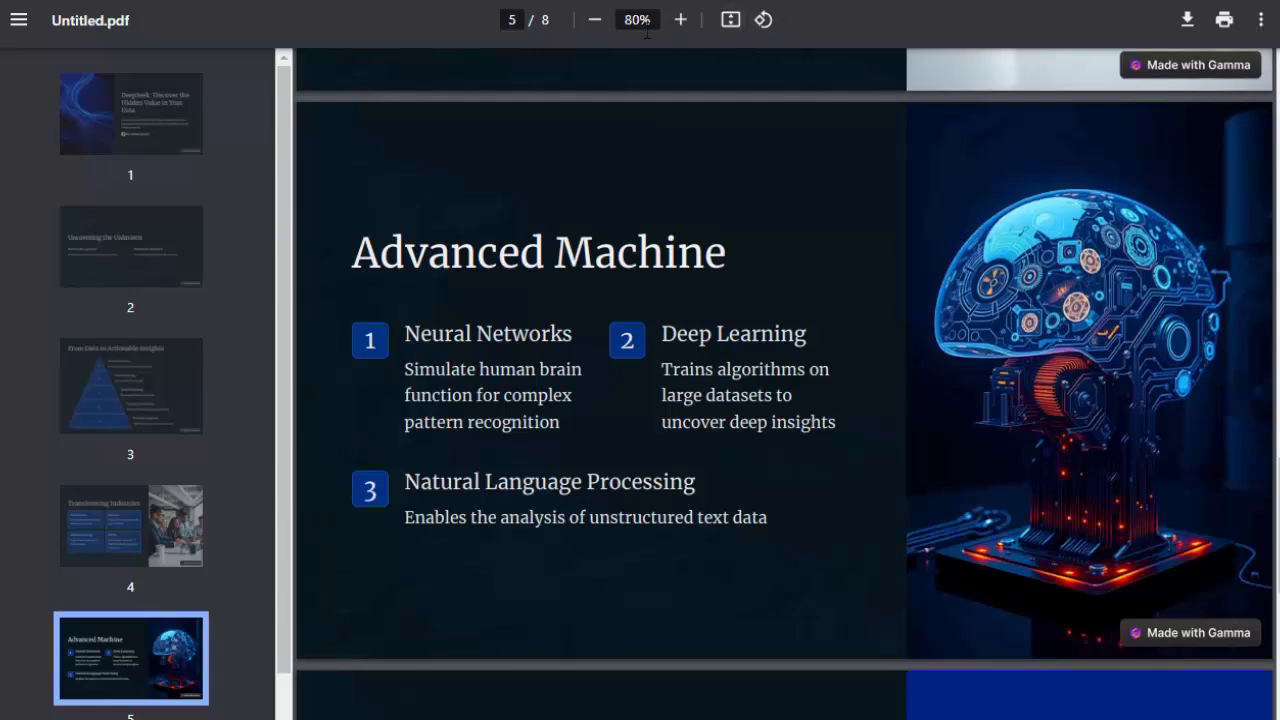
Step: Enlarge the PDF view to 110% and examine the "Advanced Machine" page across its full width
left_click(681, 22)
left_click(682, 24)
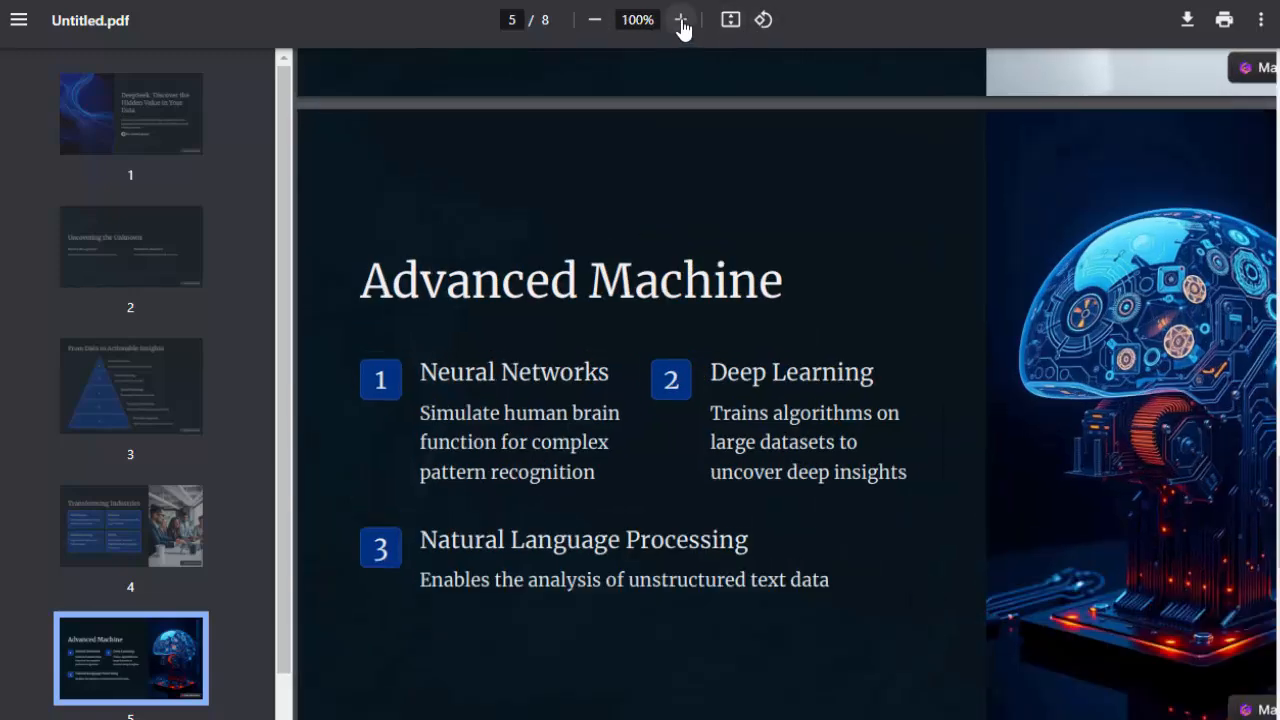
left_click(682, 24)
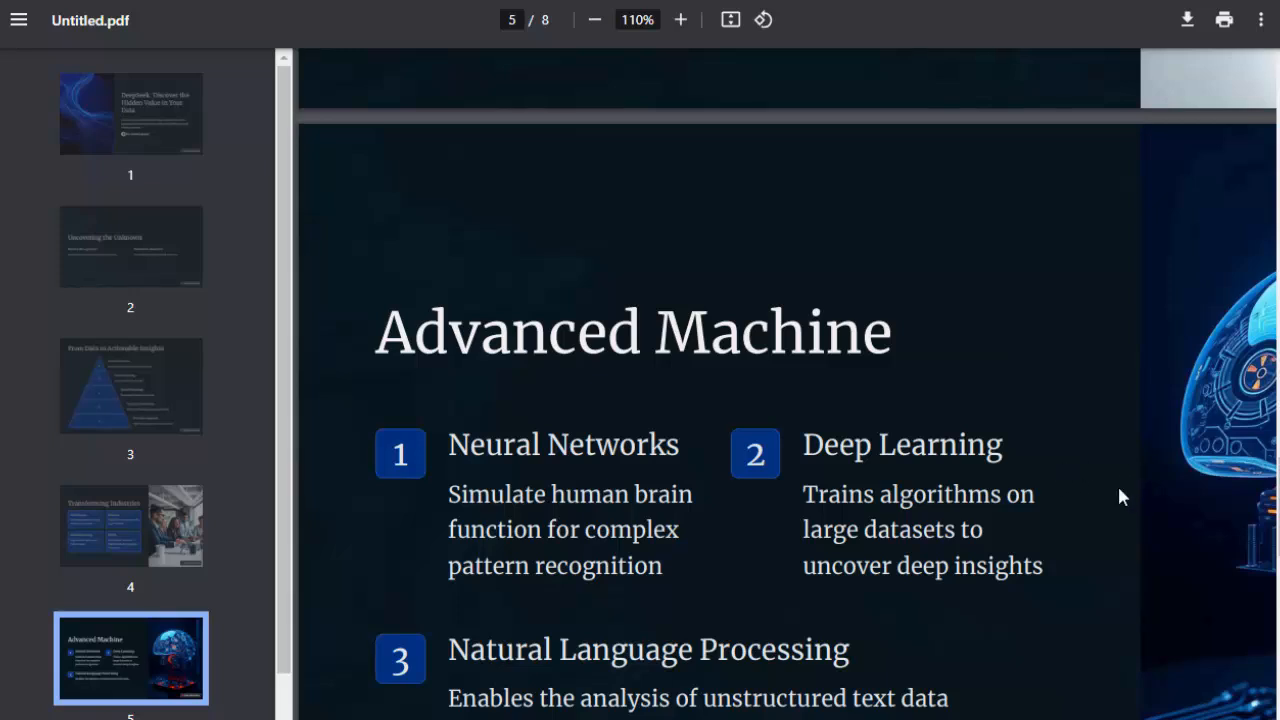
scroll(785, 420, "right", 4)
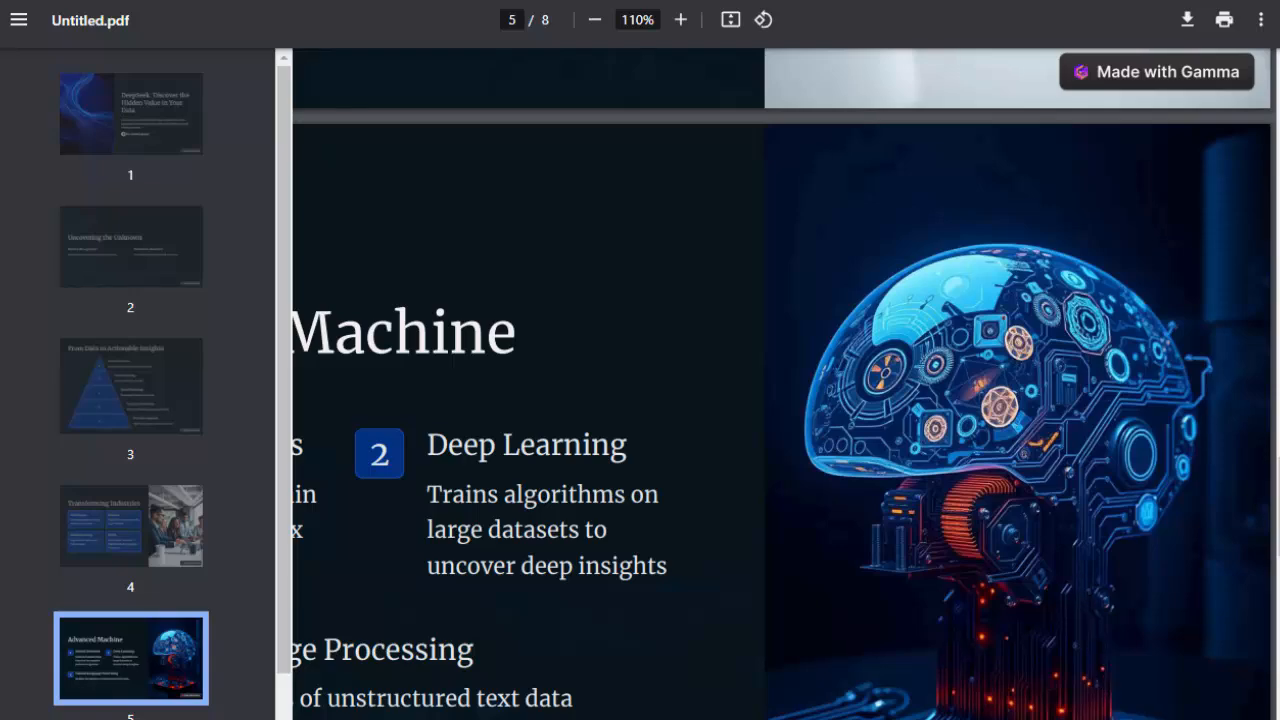
scroll(785, 400, "left", 4)
scroll(785, 400, "right", 4)
scroll(785, 400, "left", 1)
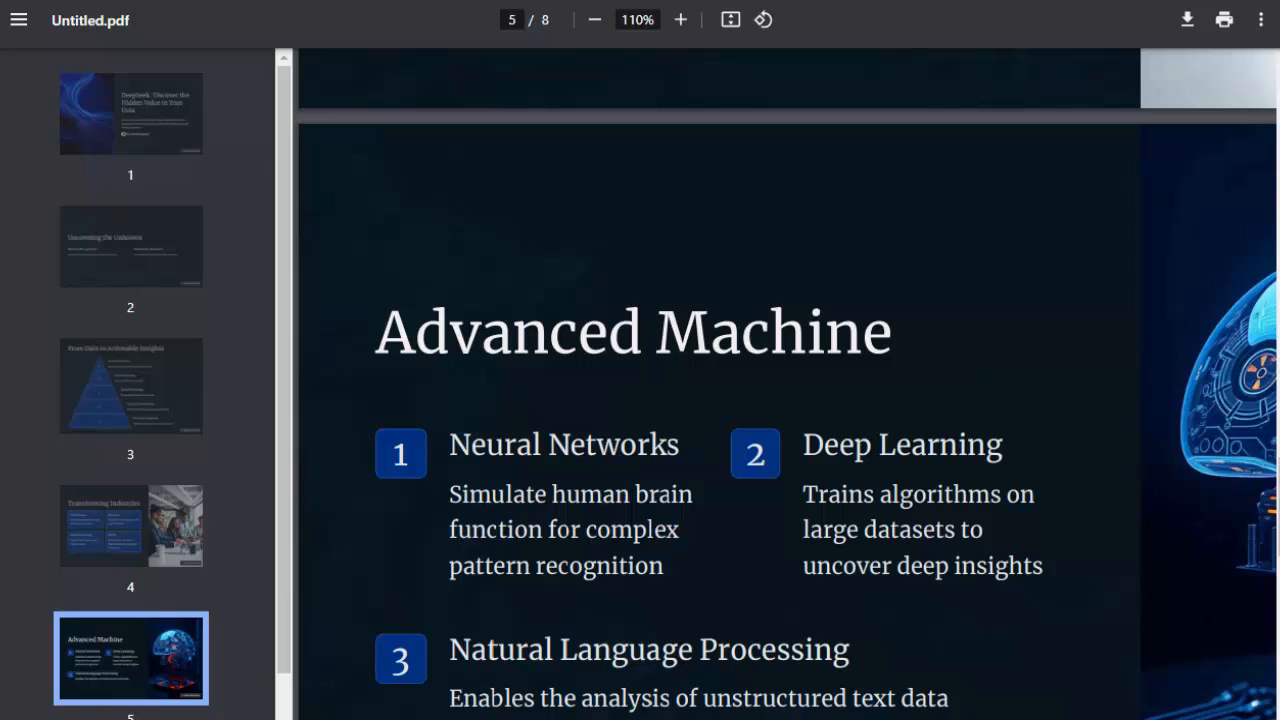
Step: View the "User-Friendly Interface" page at 67% zoom and bring the page thumbnails back to the first page
scroll(298, 520, "down", 5)
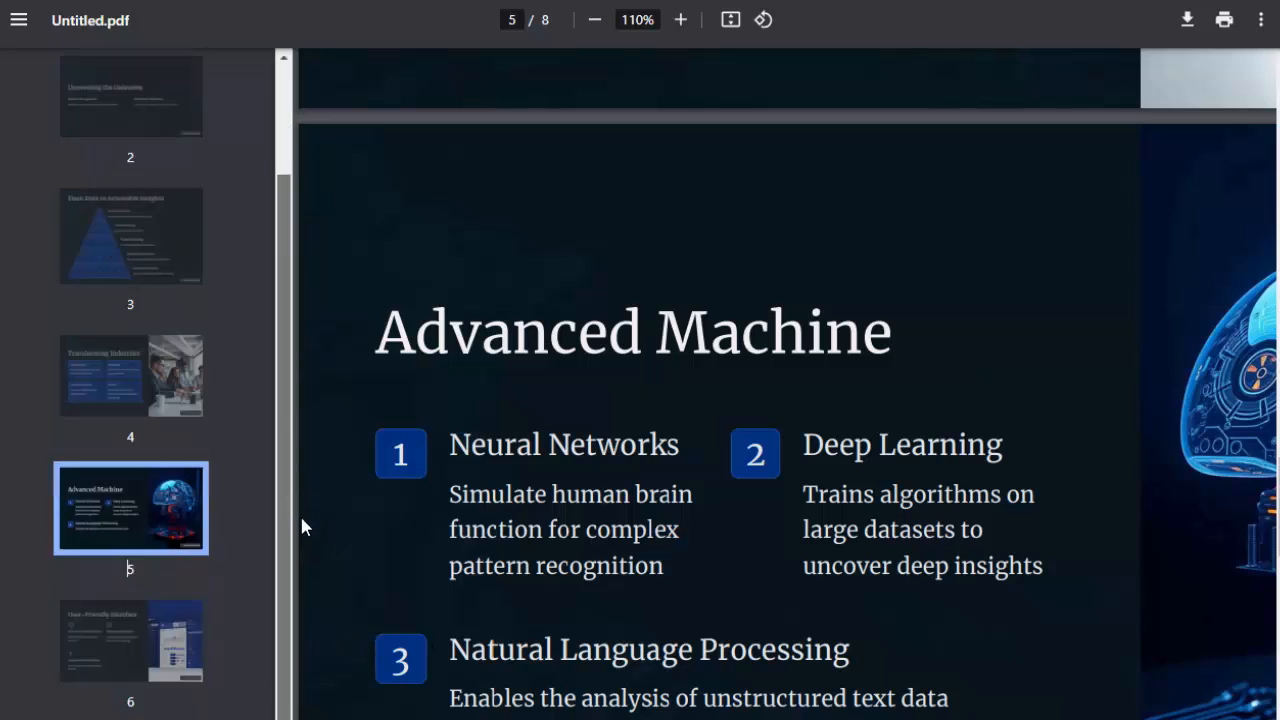
left_click(138, 532)
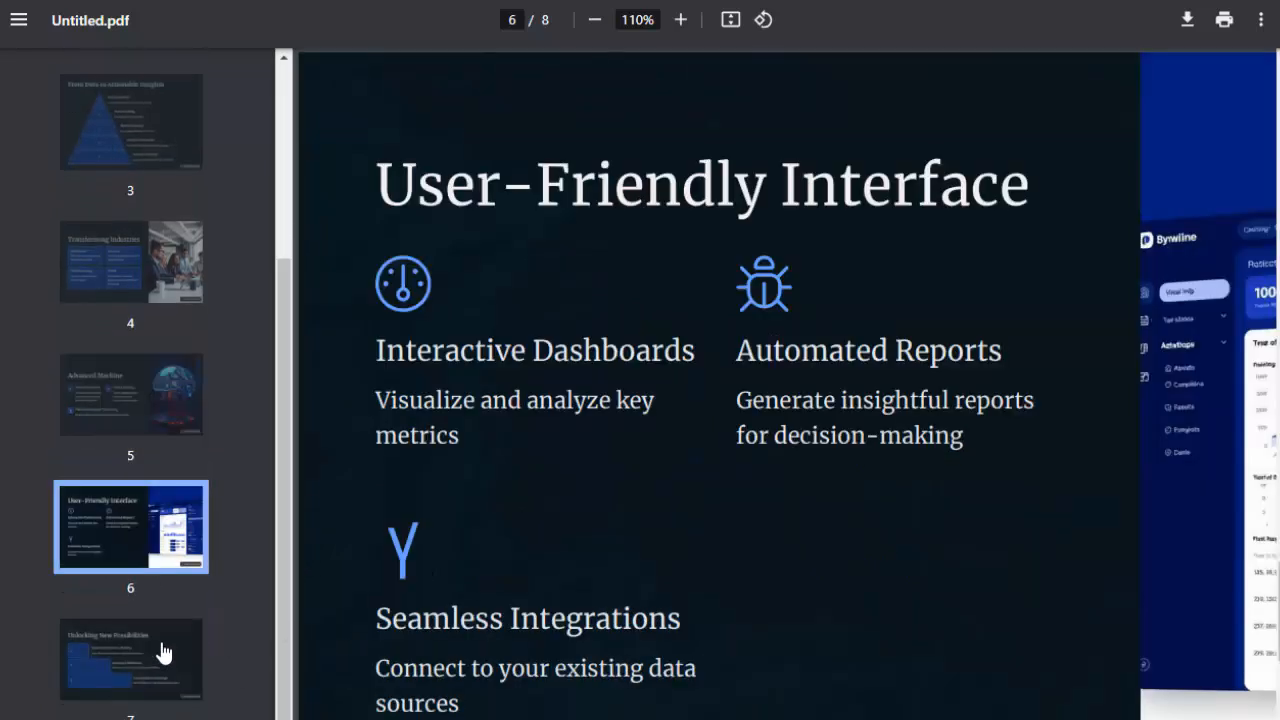
left_click(594, 20)
left_click(594, 20)
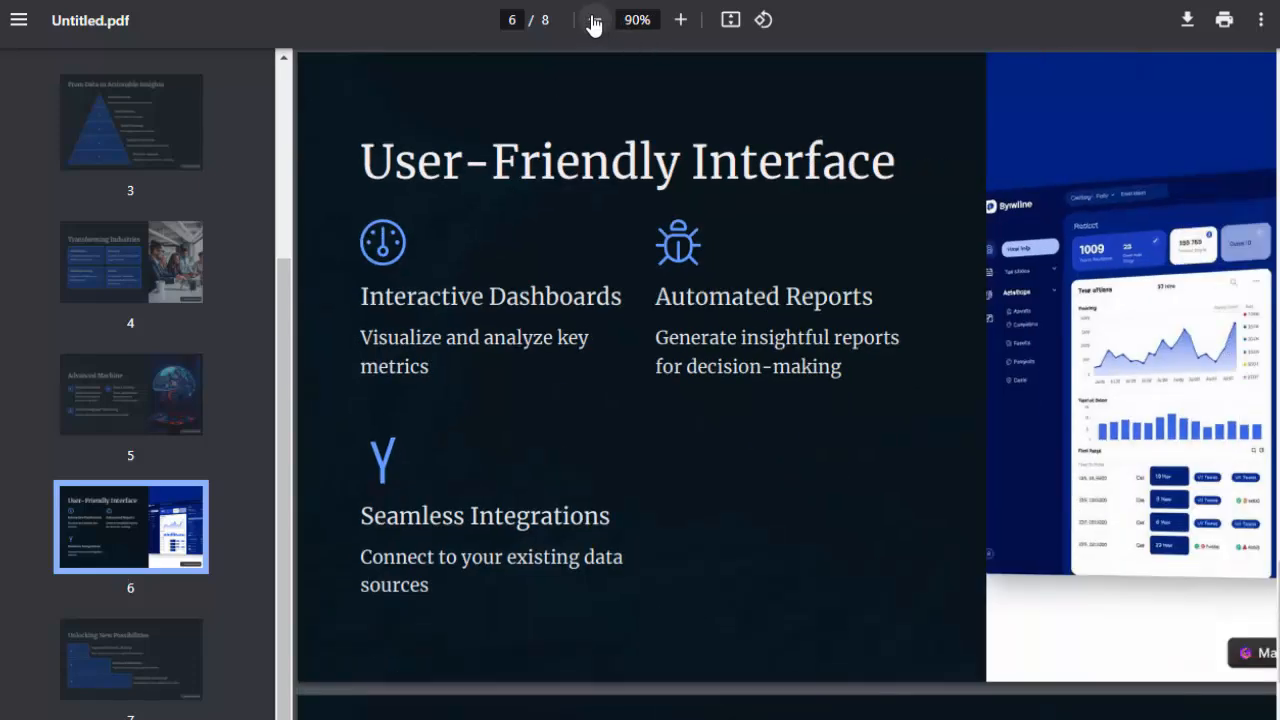
left_click(594, 20)
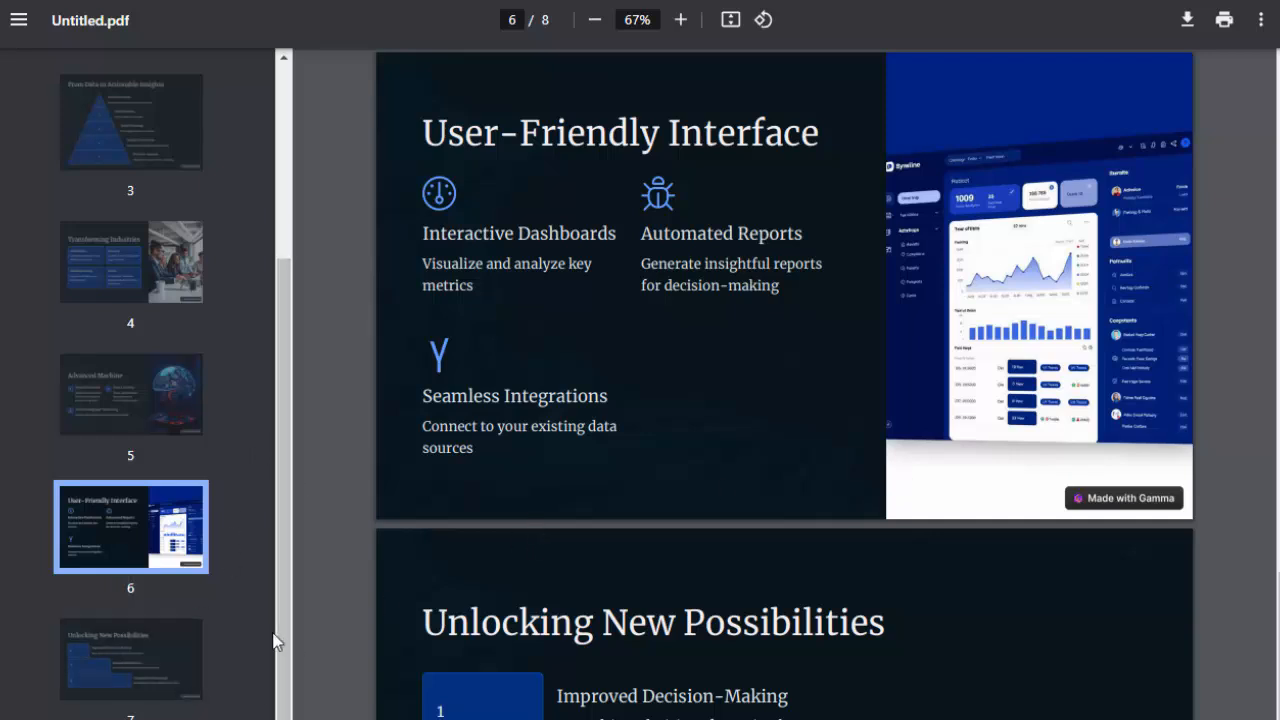
left_click_drag(284, 642, 340, 340)
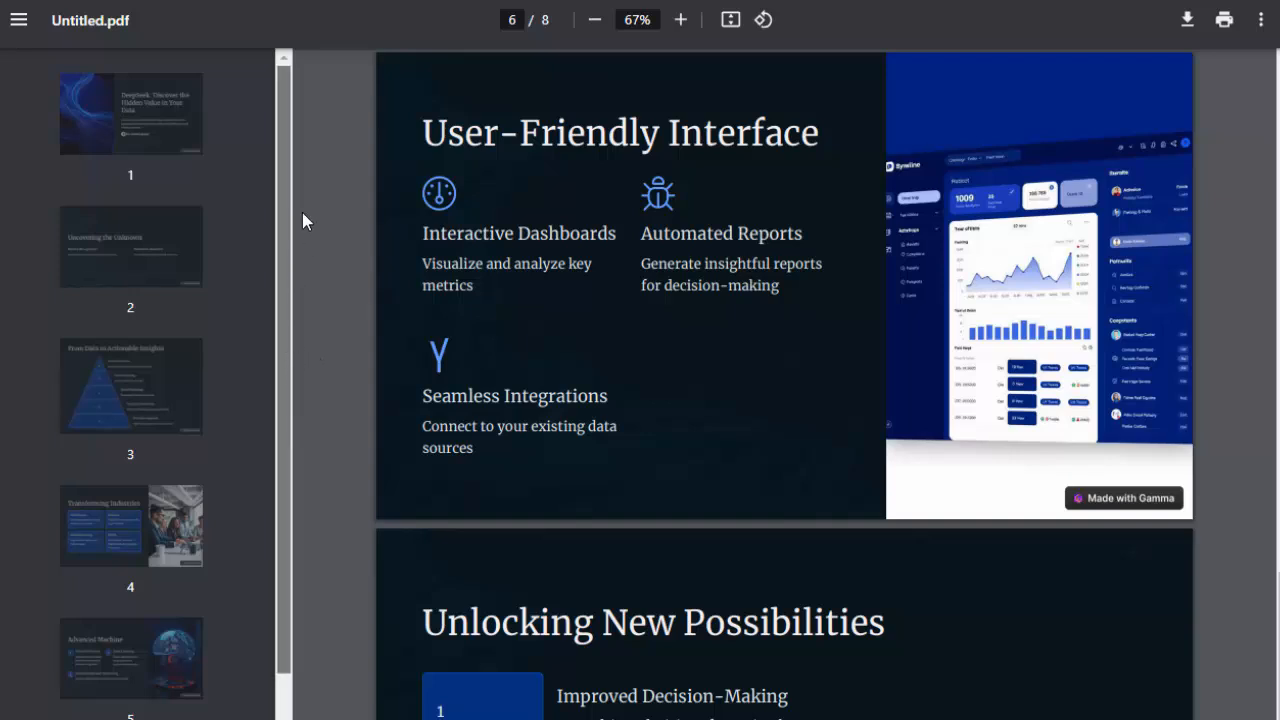
mouse_move(292, 177)
left_mouse_down()
mouse_move(303, 443)
mouse_move(295, 177)
left_mouse_up()
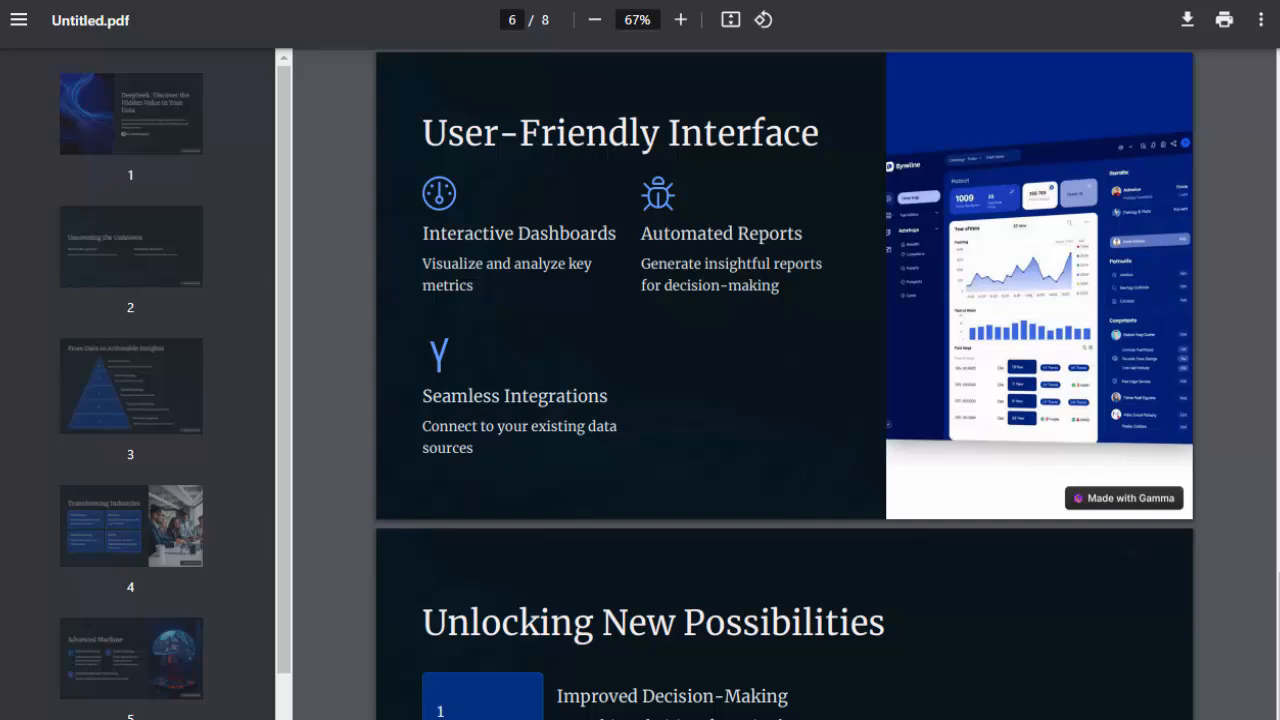